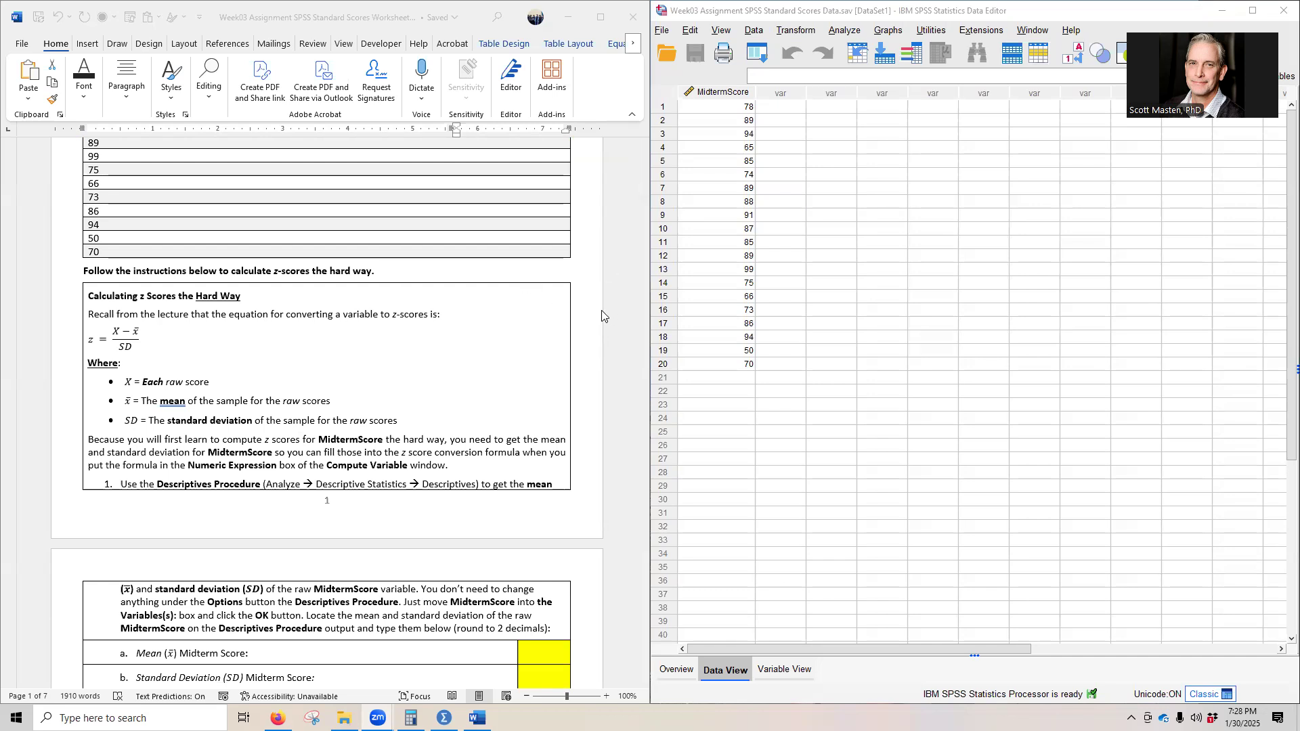
# Run the Descriptives procedure on MidtermScore with mean, standard deviation, minimum and maximum as the requested statistics
pyautogui.scroll(-3, 596, 315)
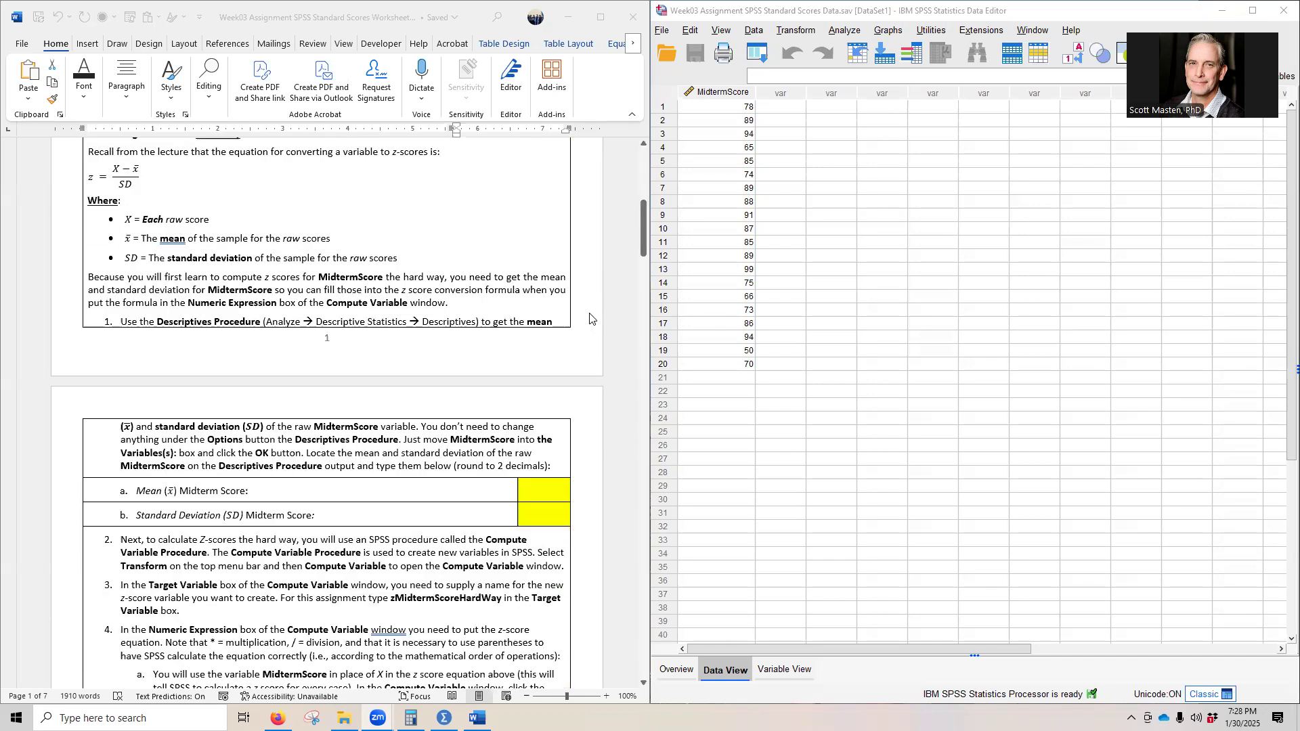
pyautogui.scroll(1, 588, 319)
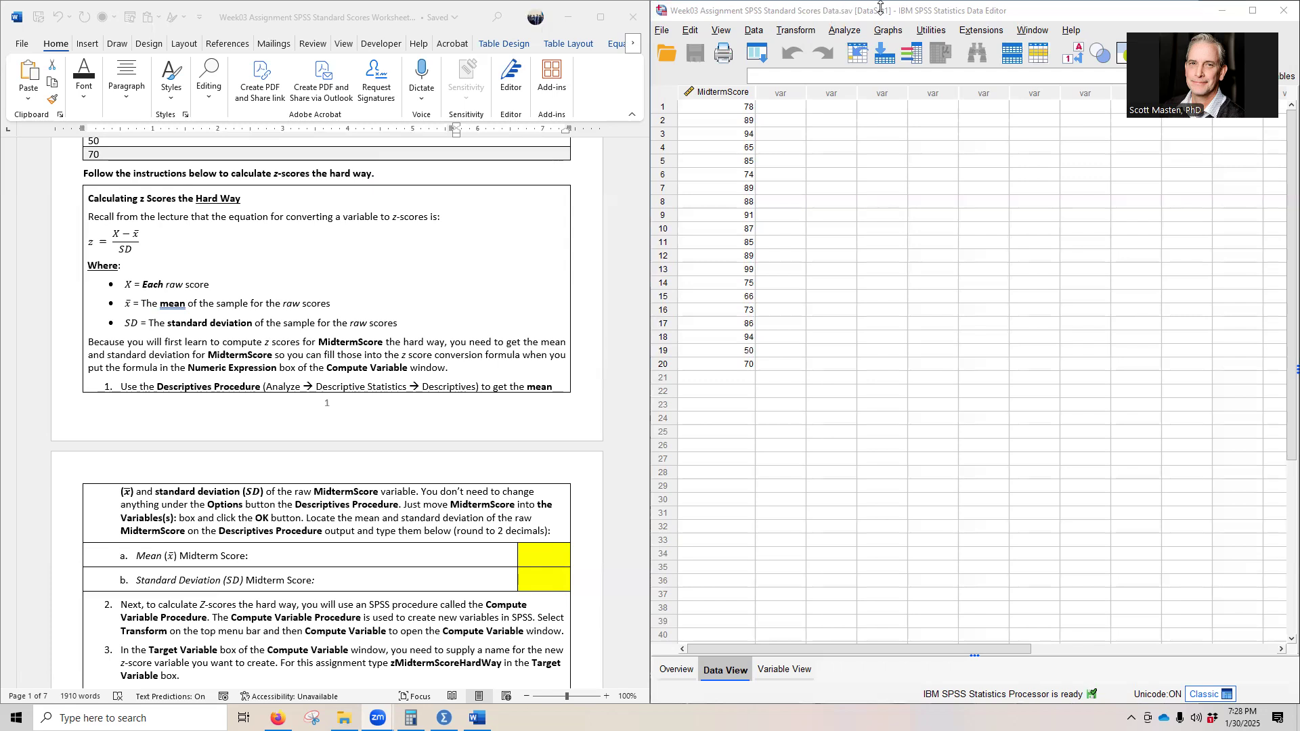
pyautogui.click(857, 29)
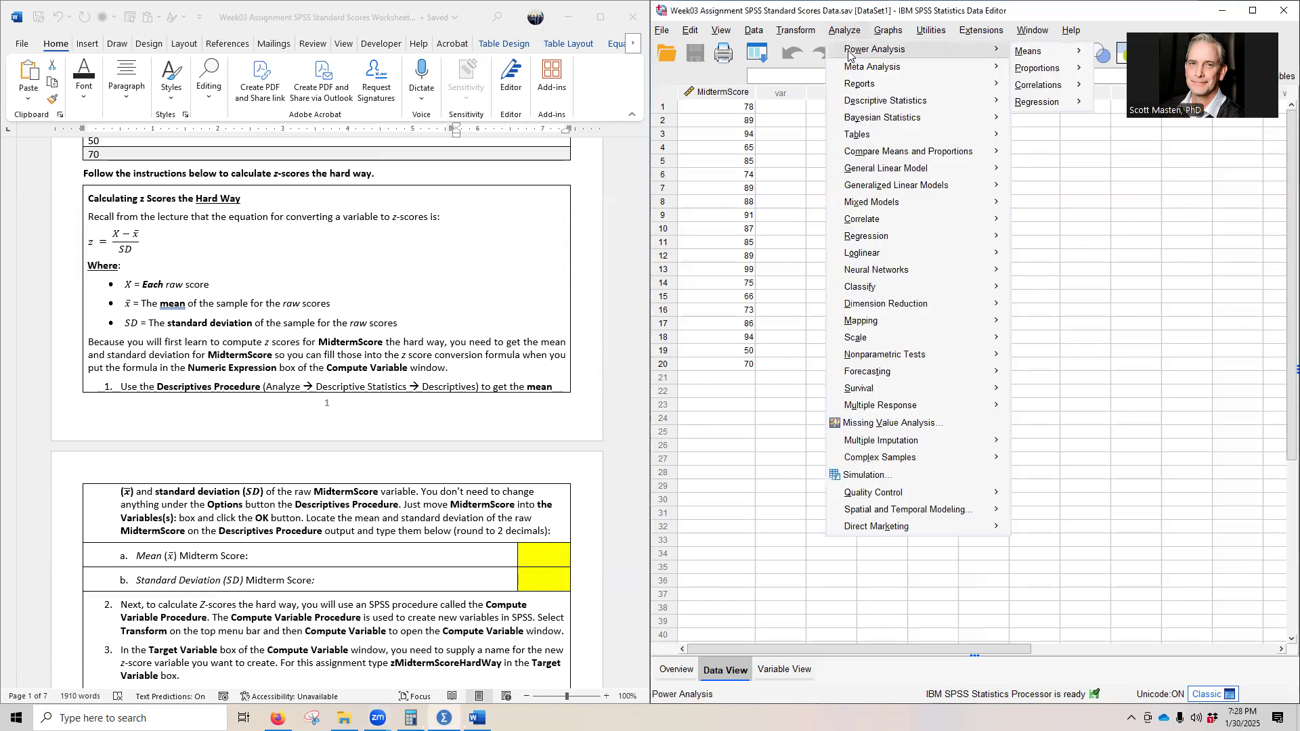
pyautogui.moveTo(859, 105)
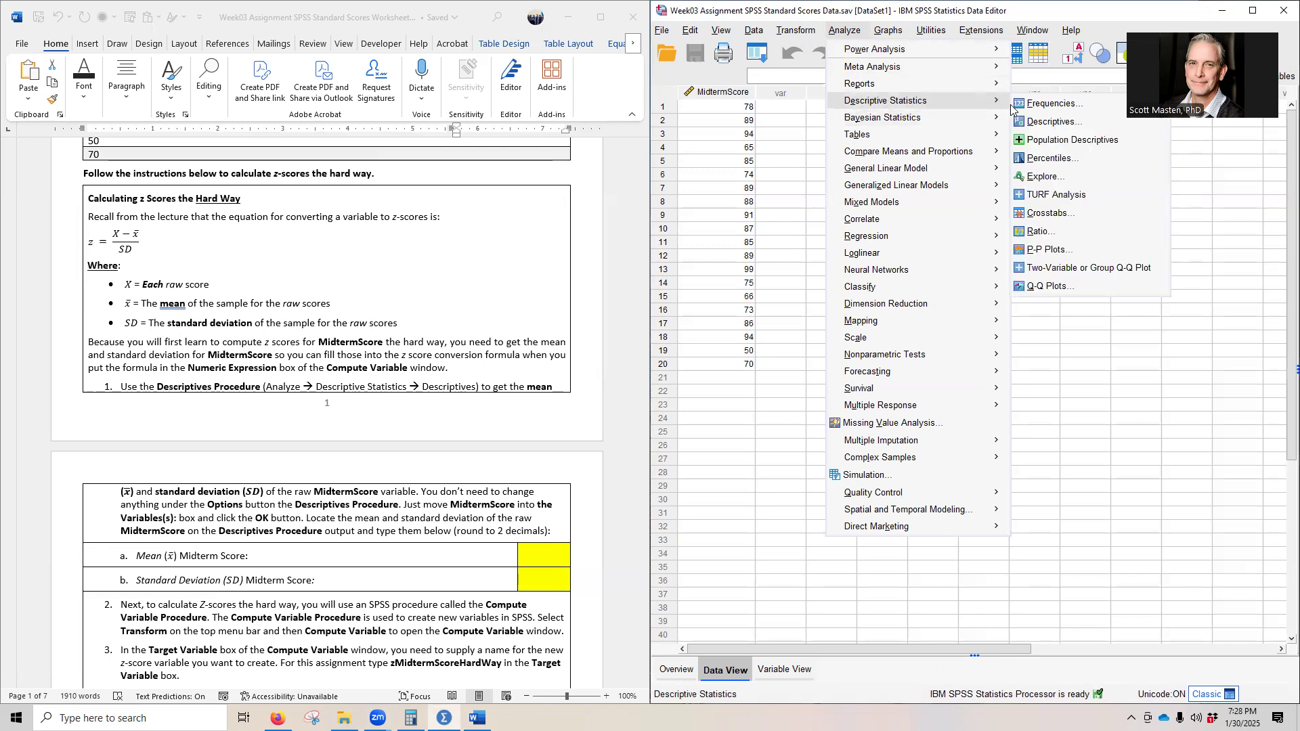
pyautogui.click(1051, 126)
pyautogui.click(921, 245)
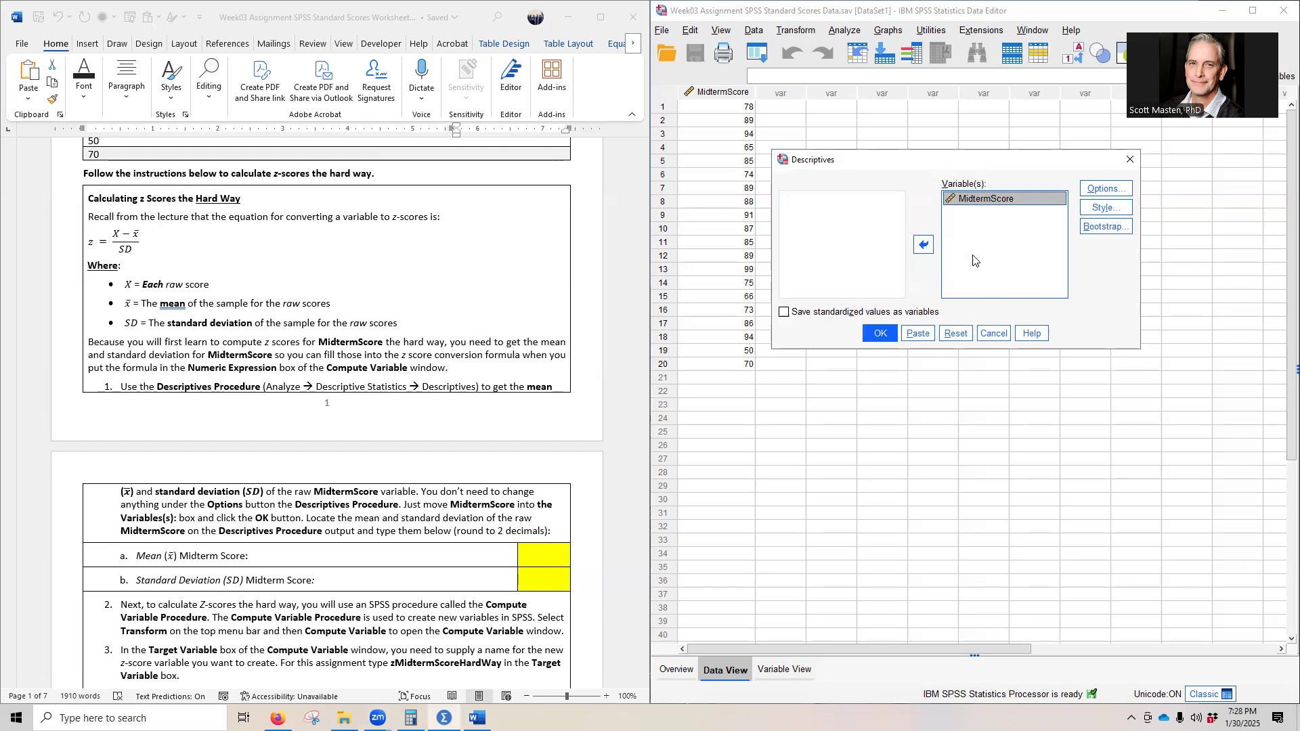
pyautogui.click(1106, 189)
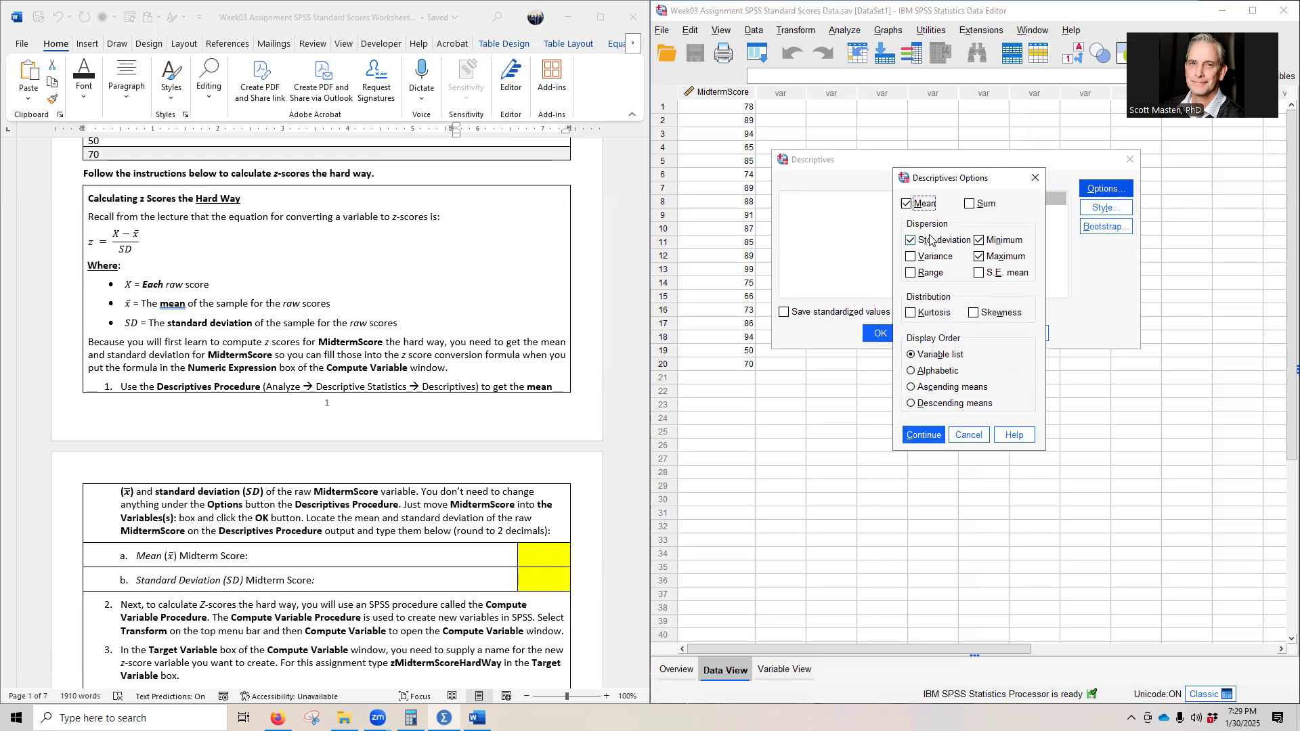
pyautogui.click(922, 435)
pyautogui.click(880, 333)
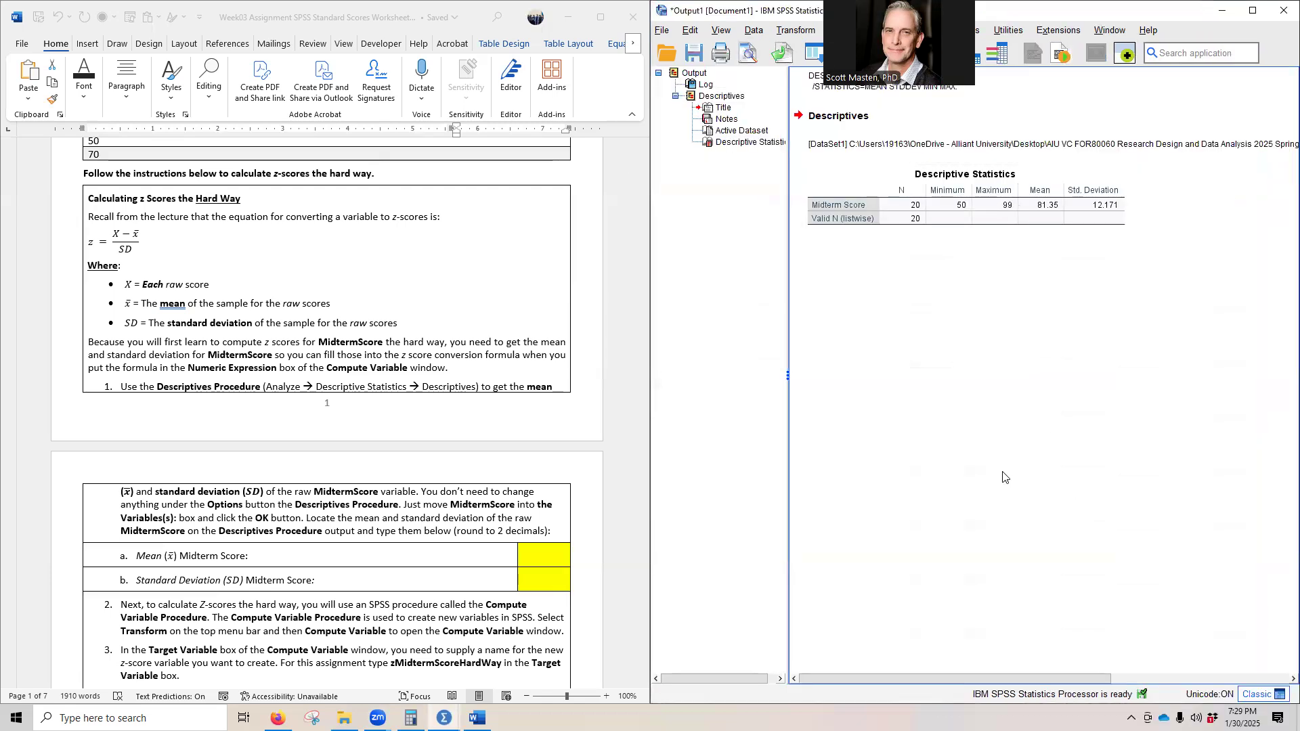
# Switch to the Word worksheet and enter 81.35 as the Midterm Score mean and 12.17 as the standard deviation
pyautogui.click(1044, 213)
pyautogui.click(536, 552)
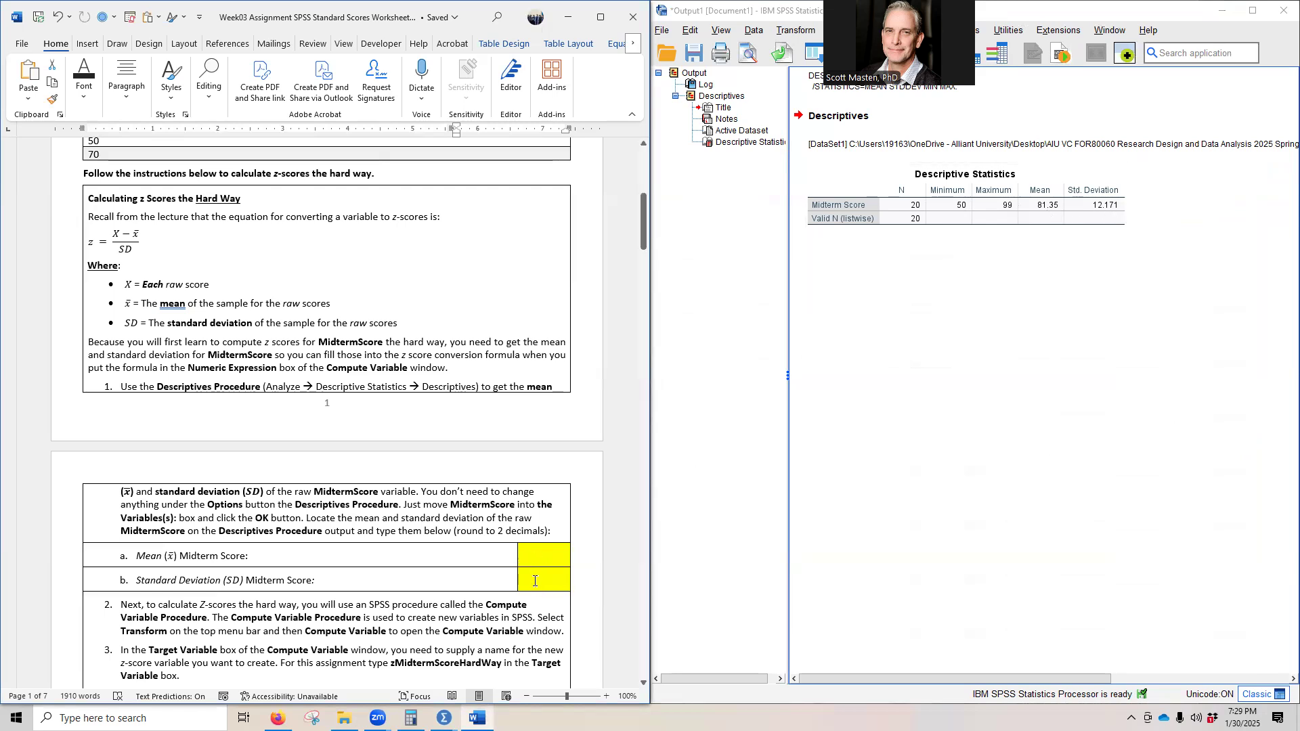
pyautogui.moveTo(535, 581); pyautogui.dragTo(536, 557)
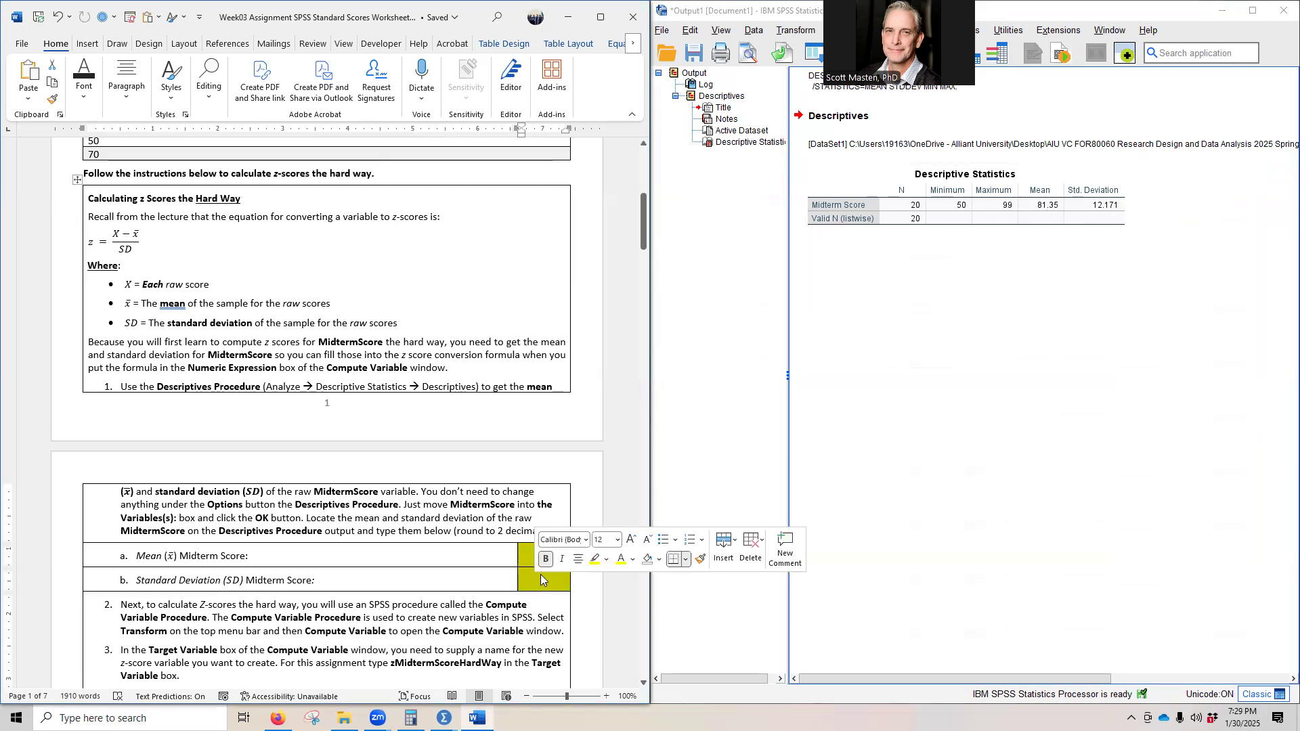
pyautogui.click(634, 566)
pyautogui.click(633, 313)
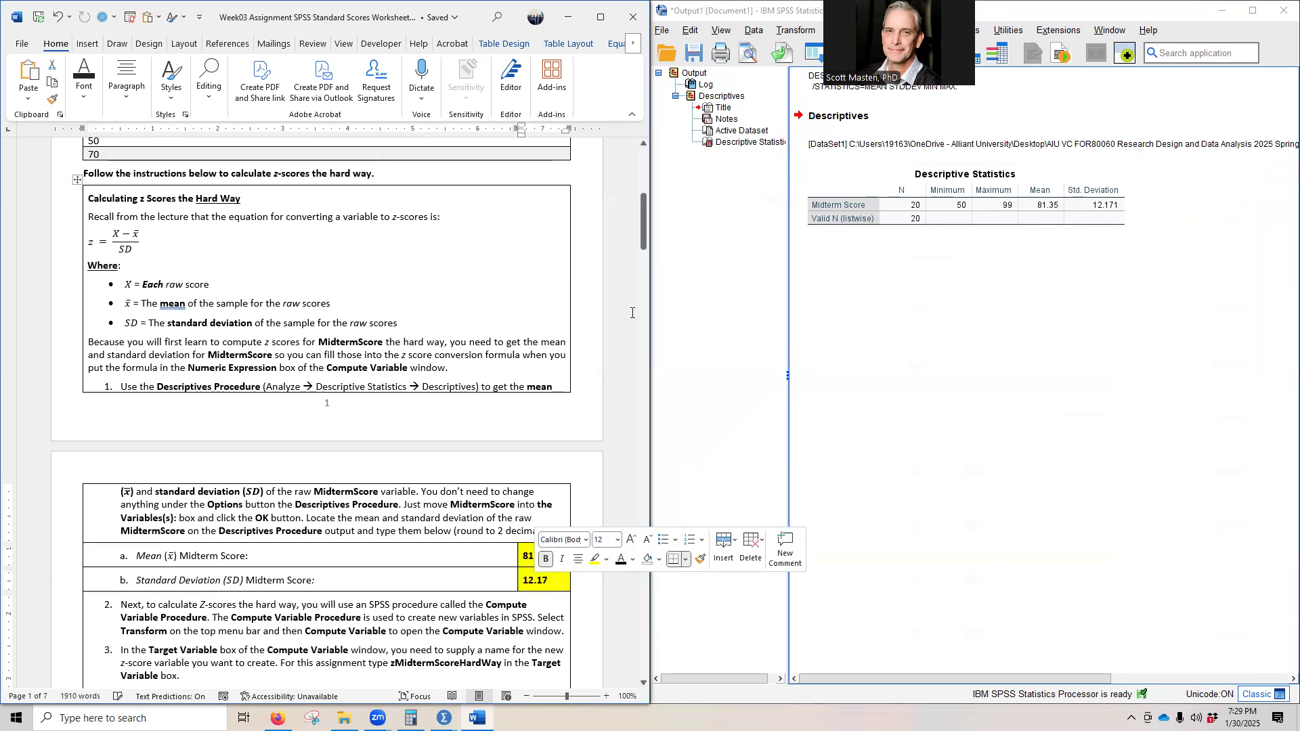
pyautogui.click(430, 594)
# Start a Compute Variable procedure in SPSS, using the worksheet's name zMidtermScoreHardWay as the target variable
pyautogui.scroll(-5, 371, 633)
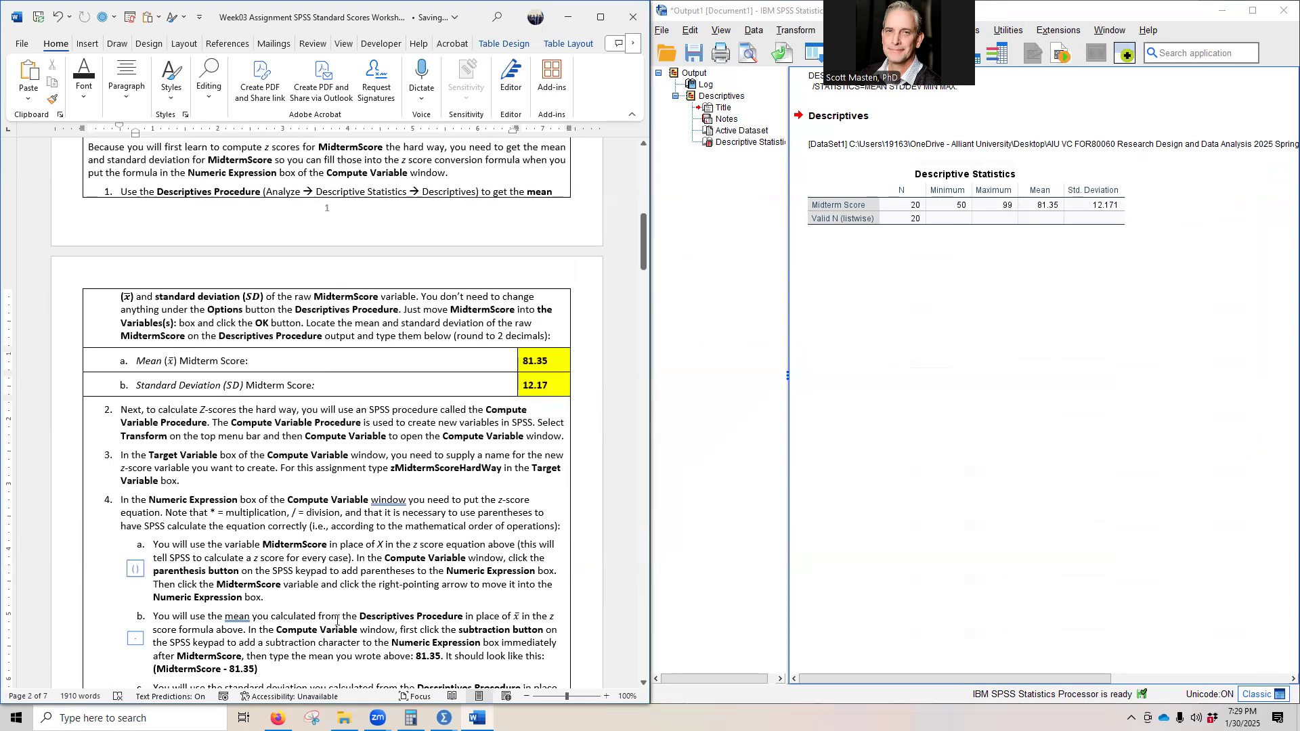
pyautogui.scroll(-4, 337, 620)
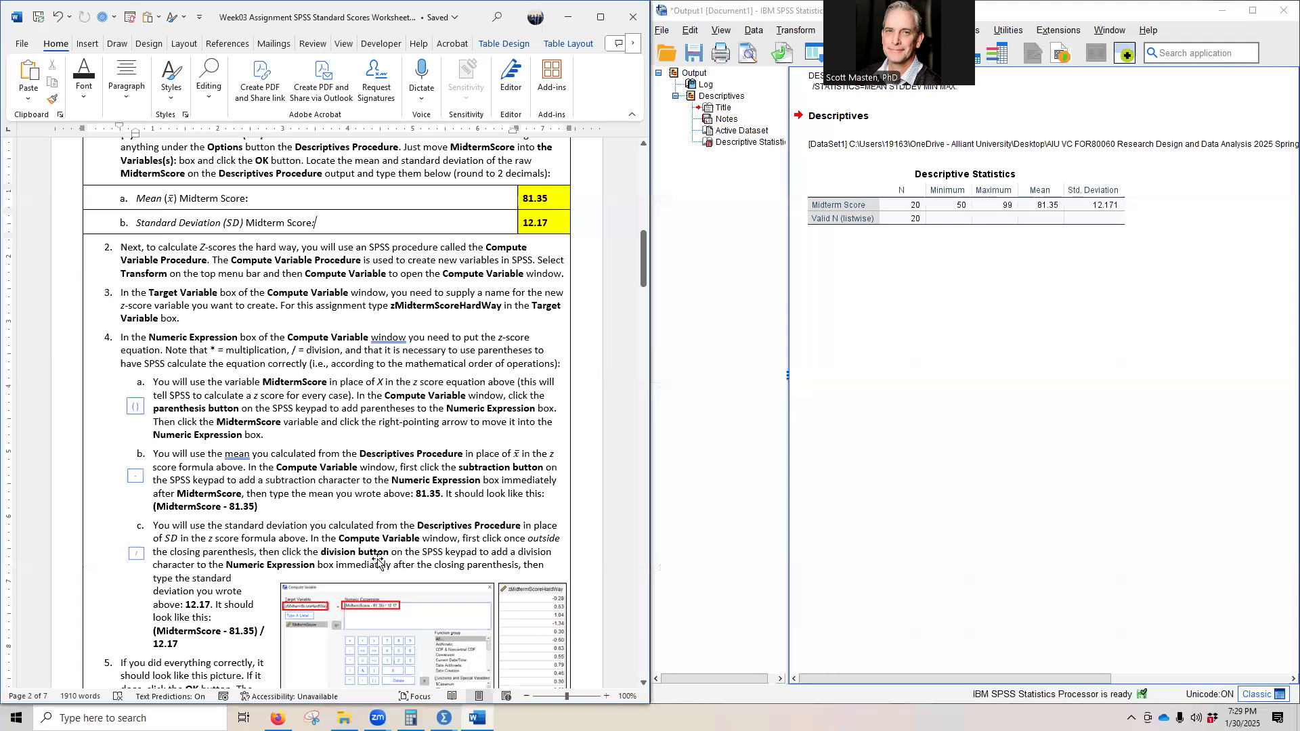
pyautogui.scroll(-2, 379, 563)
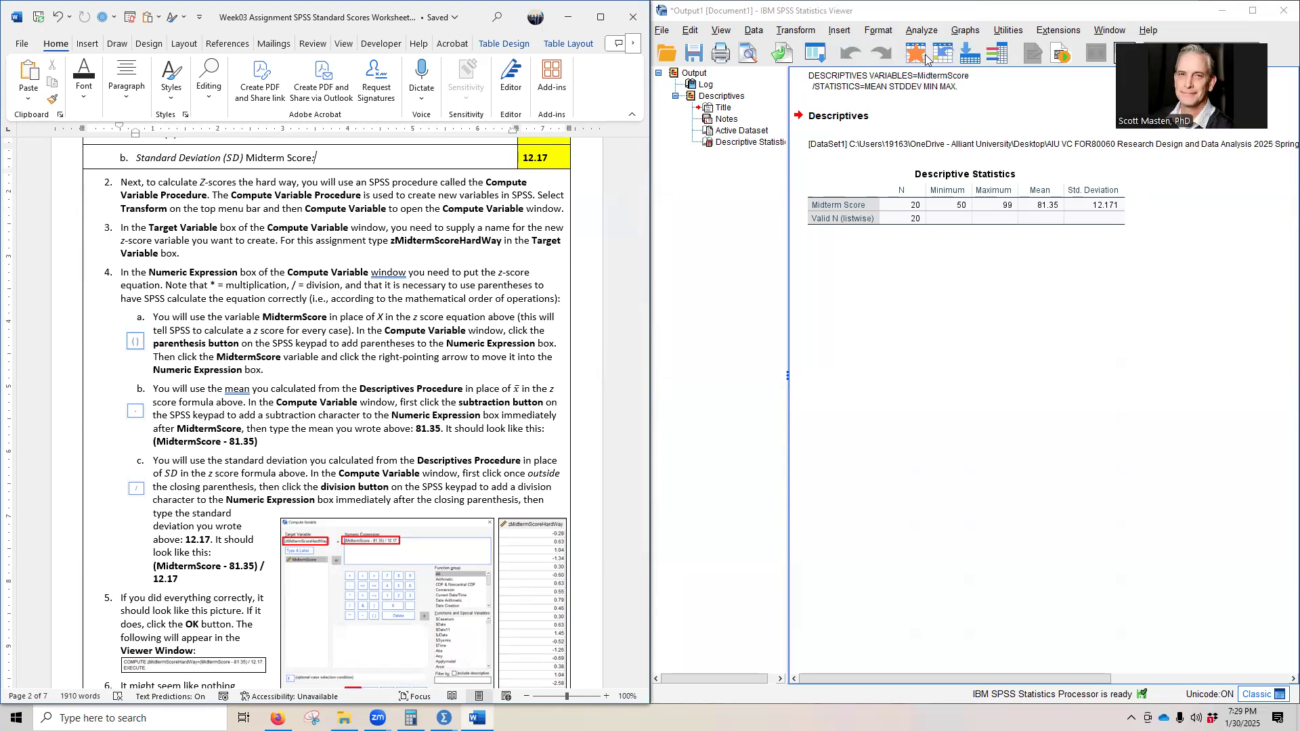
pyautogui.click(791, 30)
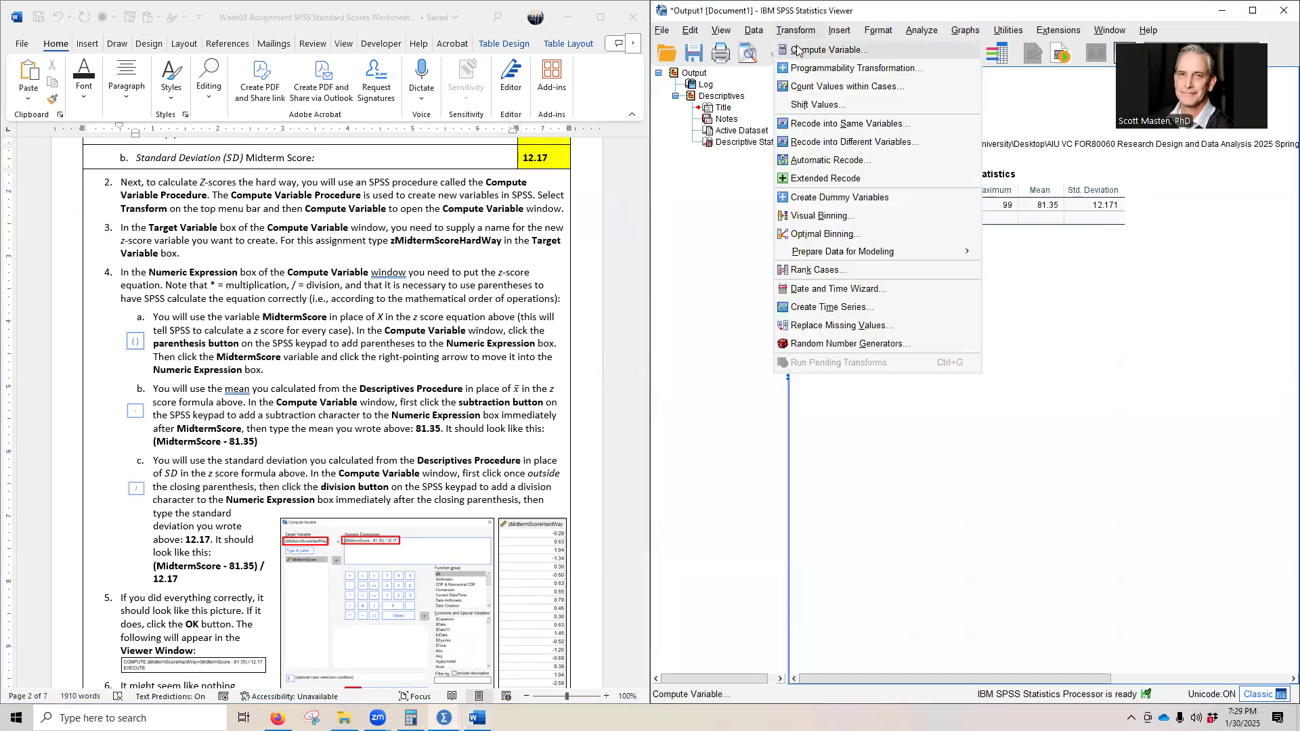
pyautogui.click(795, 50)
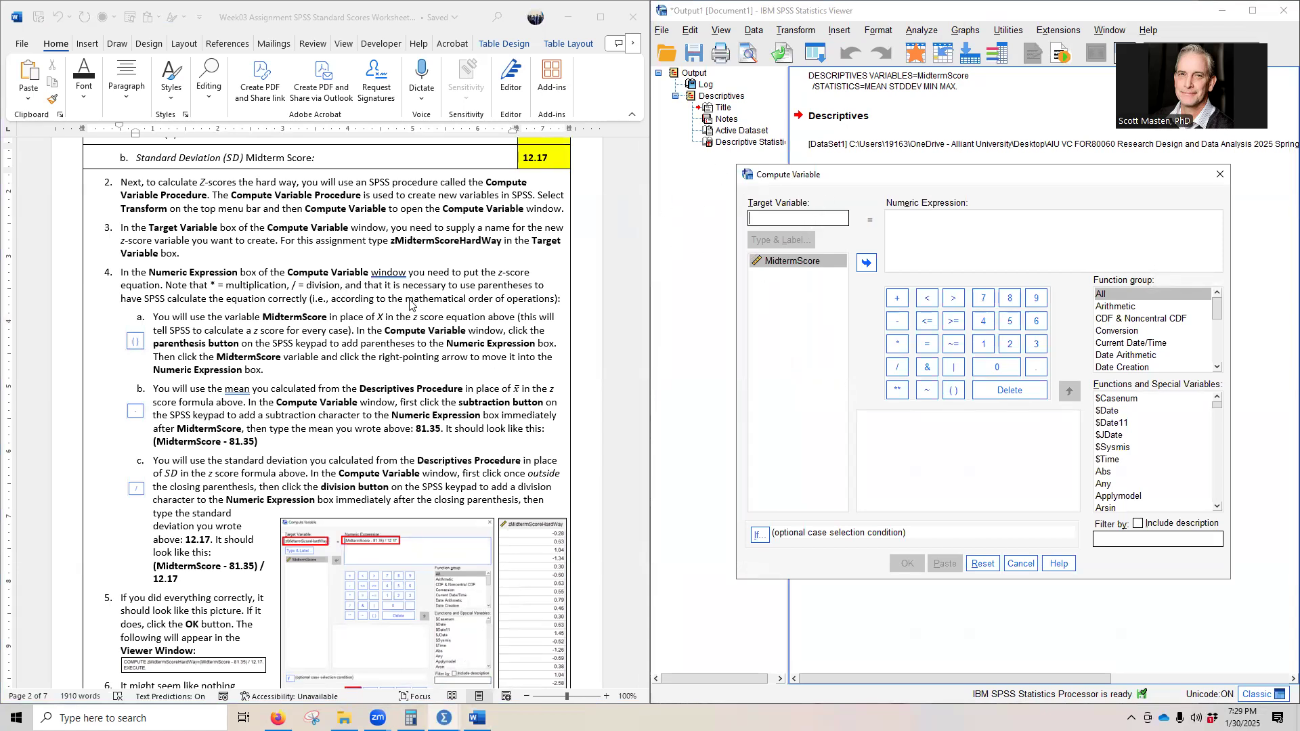
pyautogui.click(399, 247)
pyautogui.moveTo(391, 240); pyautogui.dragTo(502, 243)
pyautogui.hotkey('ctrl', 'c')
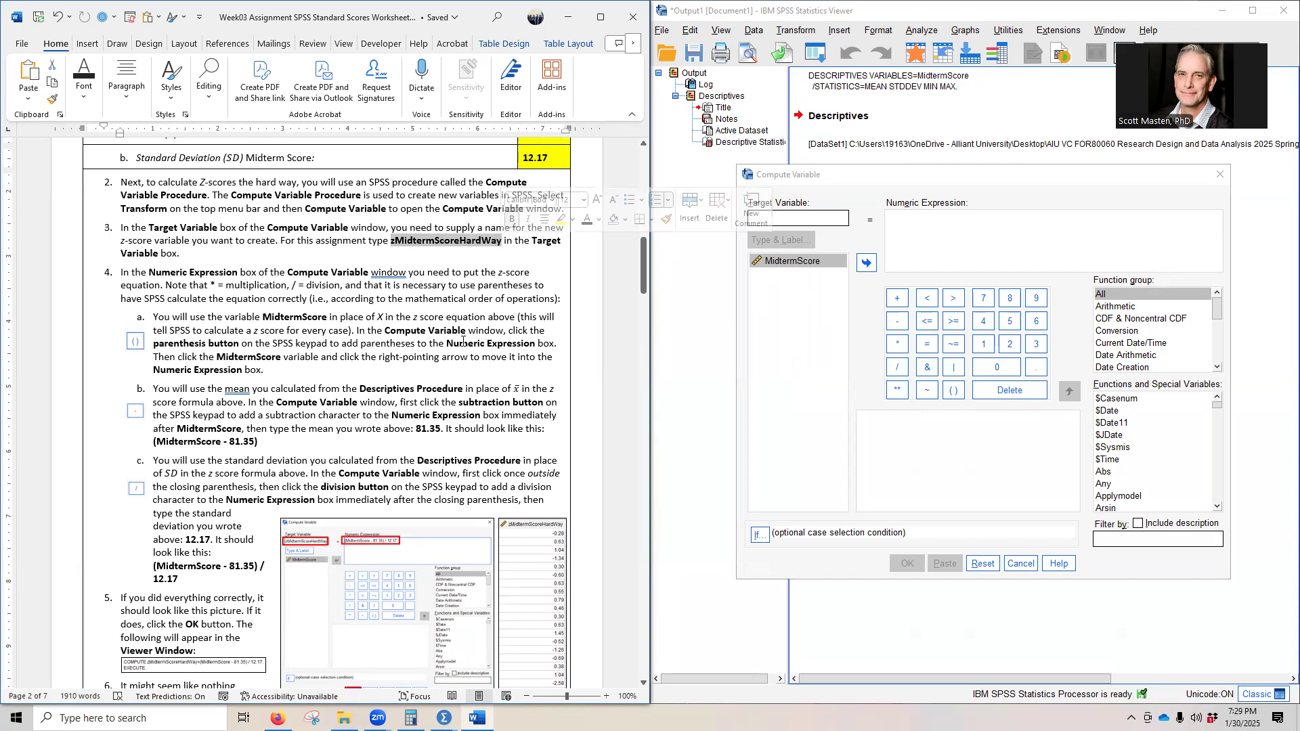
pyautogui.click(798, 226)
pyautogui.hotkey('ctrl', 'v')
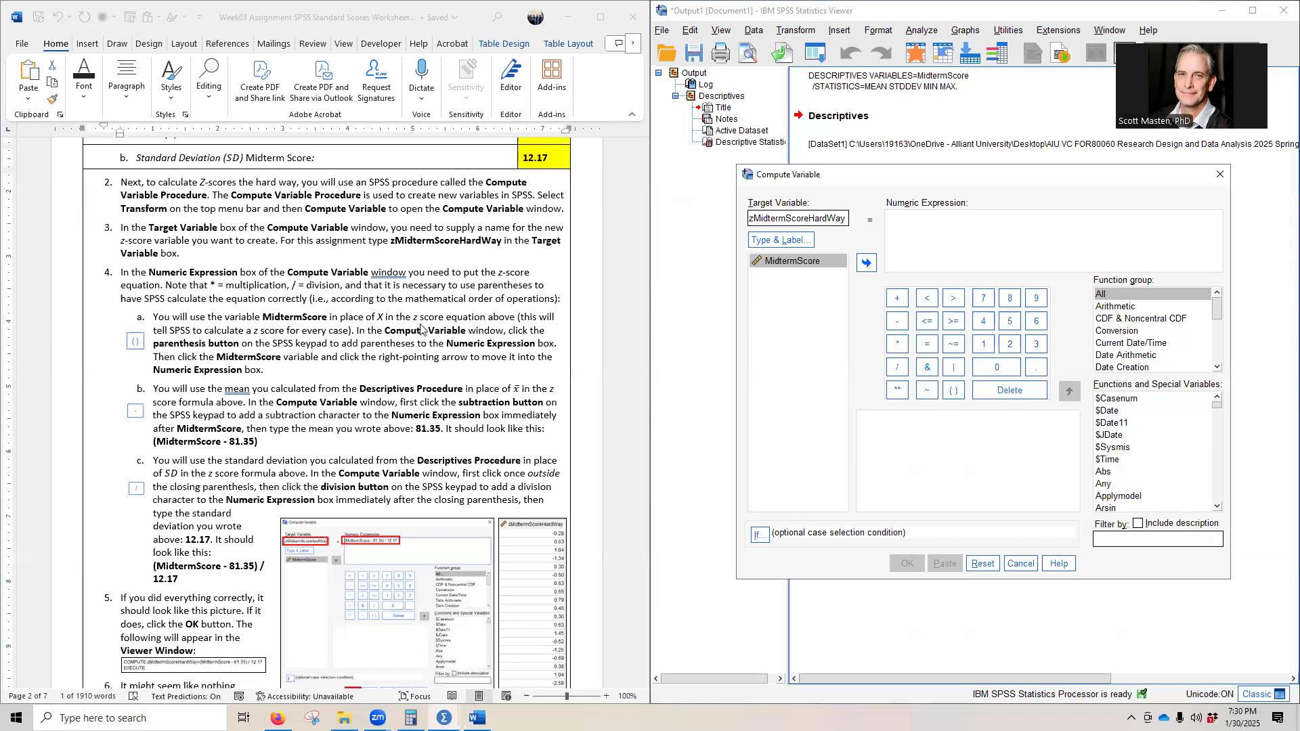
# Enter the numeric expression (MidtermScore - 81.35)/12.17 for the target variable and run the computation
pyautogui.scroll(10, 318, 323)
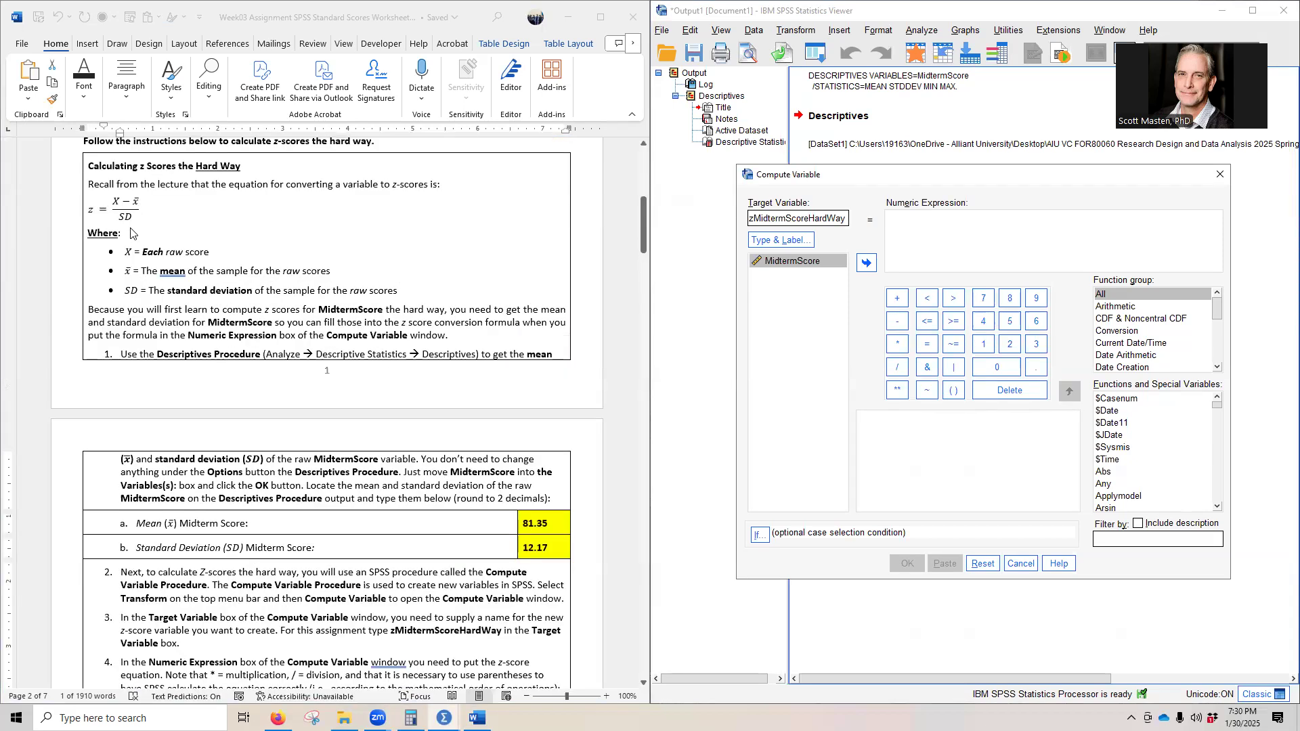
pyautogui.scroll(-12, 296, 428)
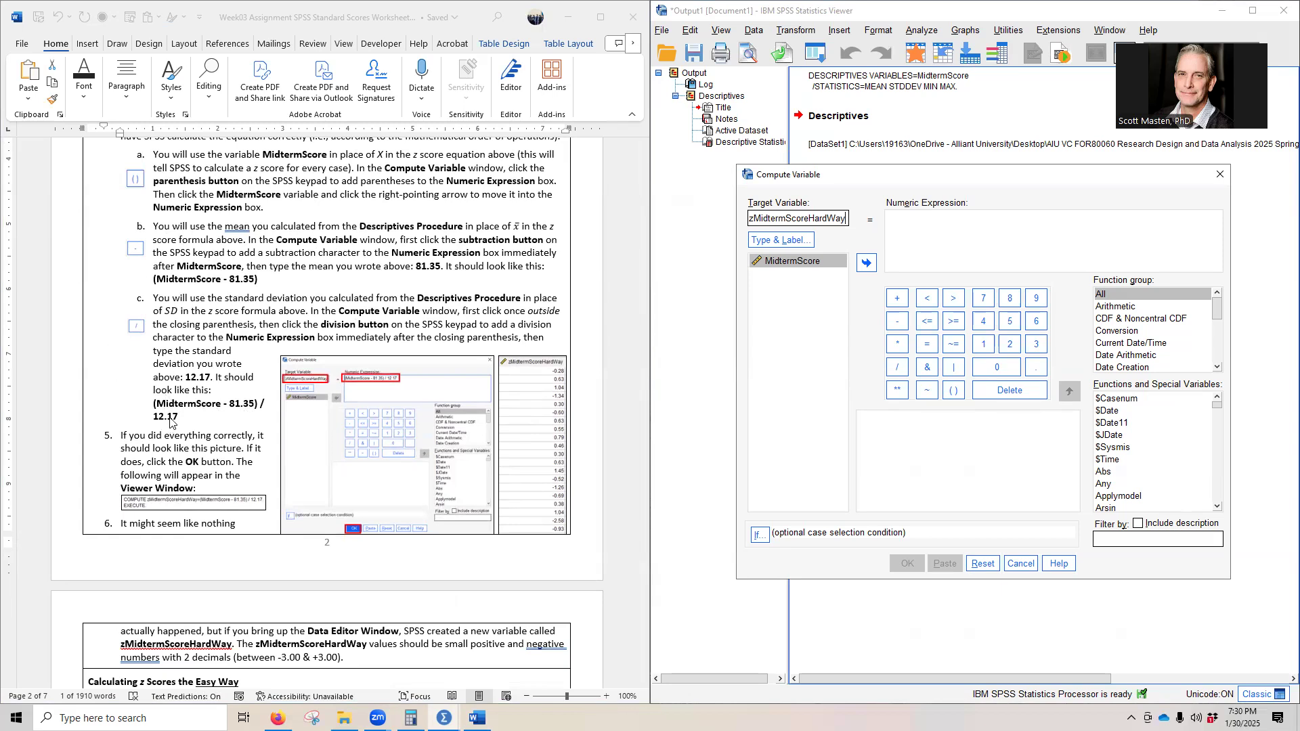
pyautogui.scroll(1, 170, 423)
pyautogui.click(919, 234)
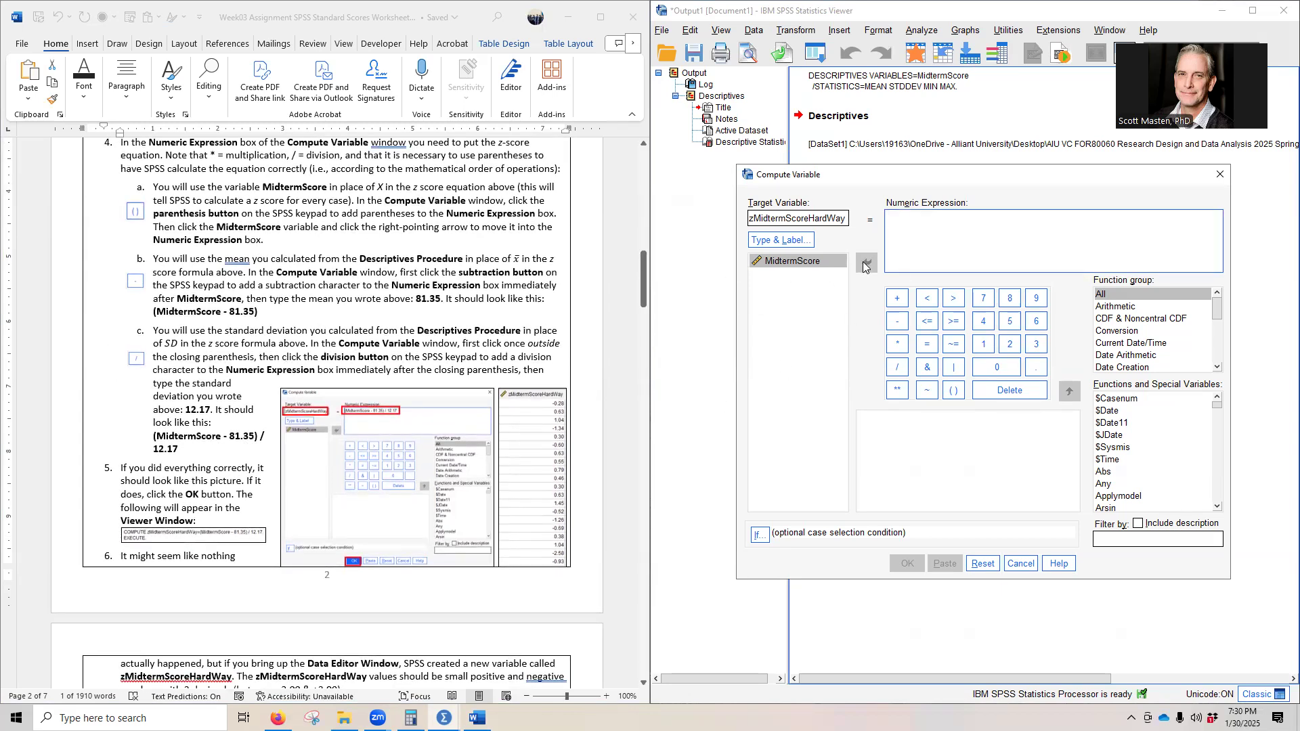
pyautogui.write('(')
pyautogui.click(824, 262)
pyautogui.click(865, 264)
pyautogui.click(897, 321)
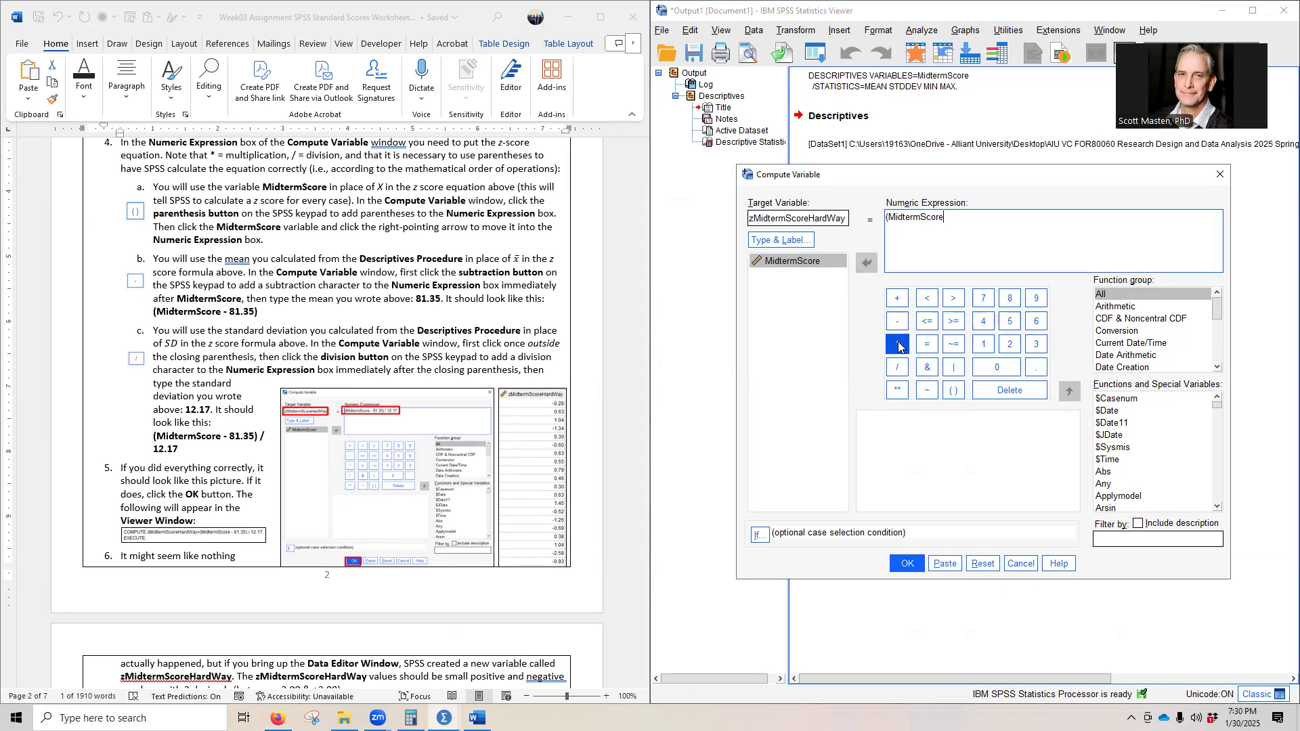
pyautogui.scroll(5, 438, 325)
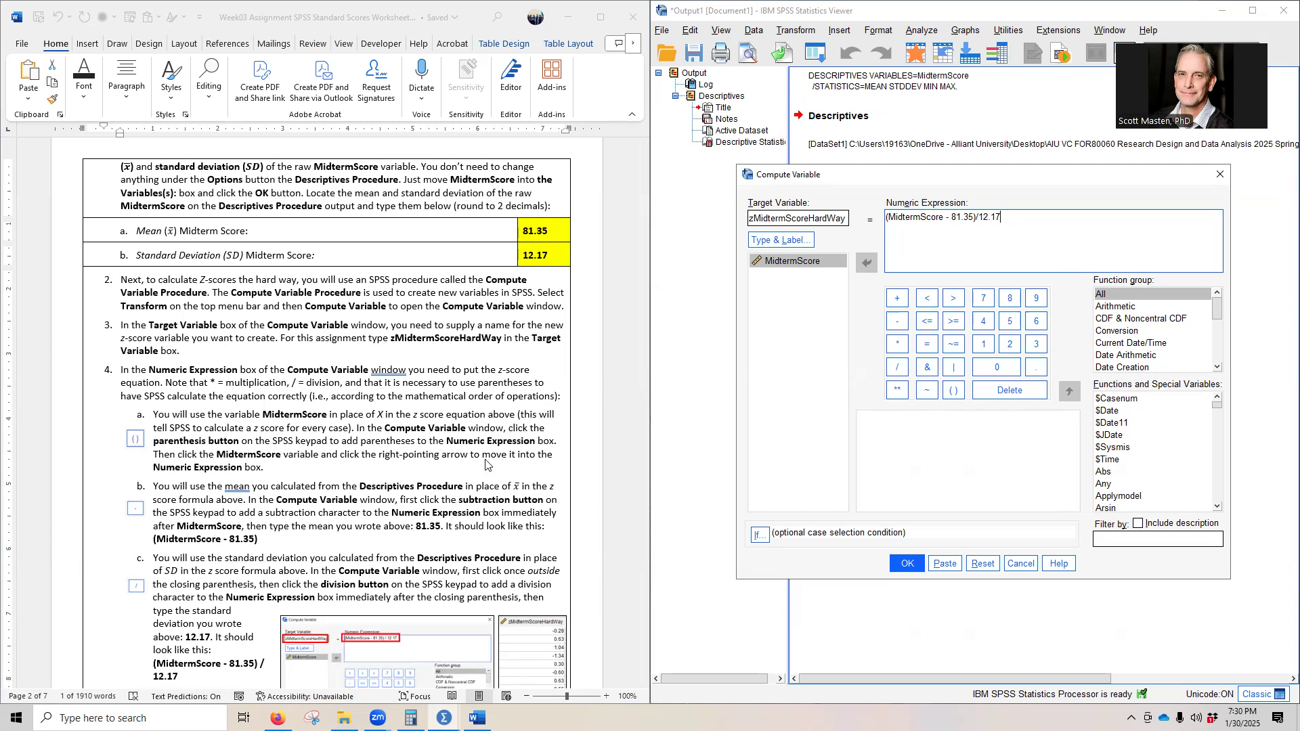
pyautogui.scroll(-10, 486, 464)
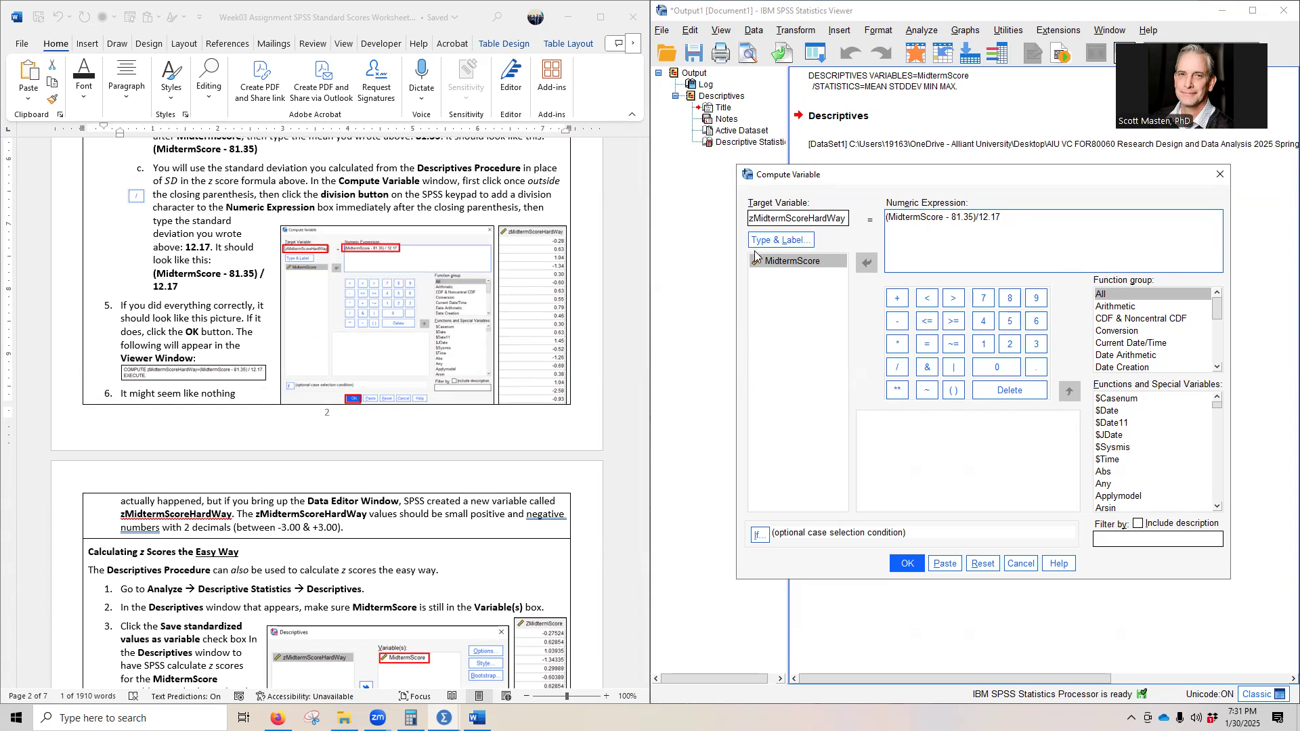
pyautogui.click(907, 563)
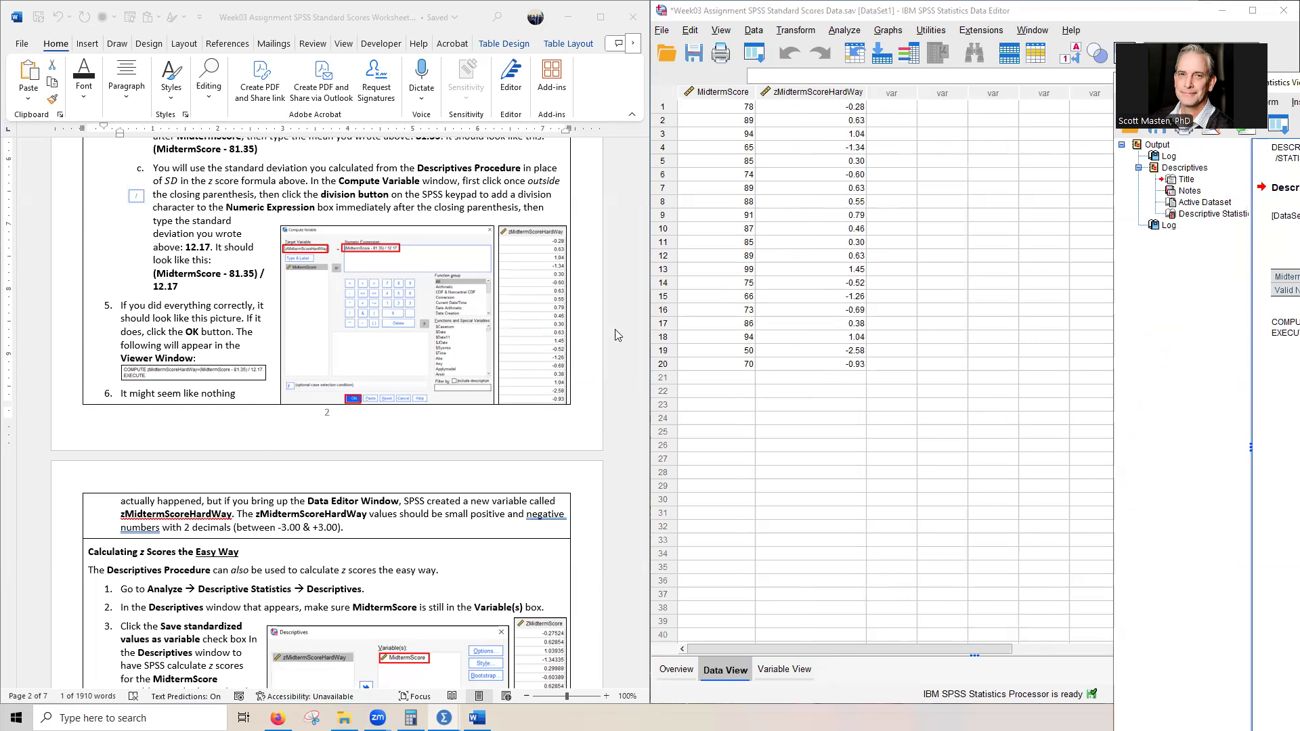
# Run the Descriptives procedure on MidtermScore alone, with standardized values saved as variables
pyautogui.scroll(-3, 361, 418)
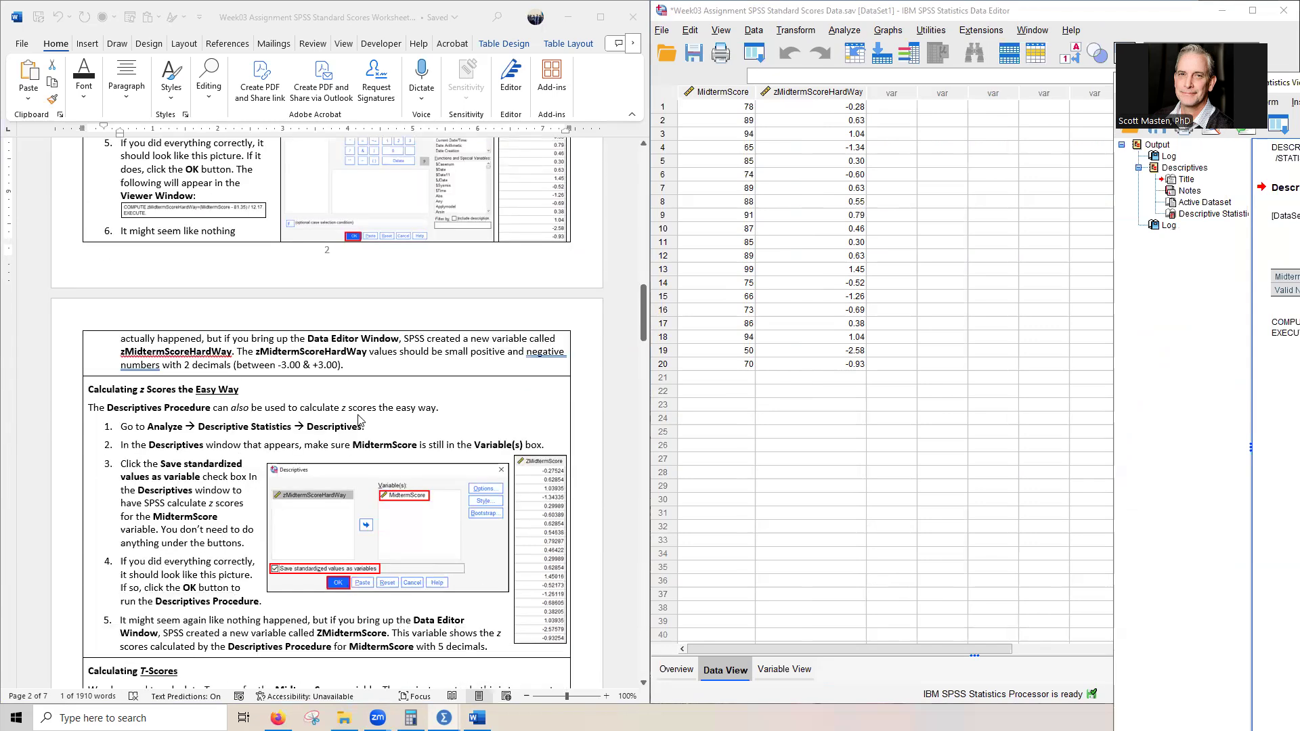
pyautogui.scroll(-1, 368, 342)
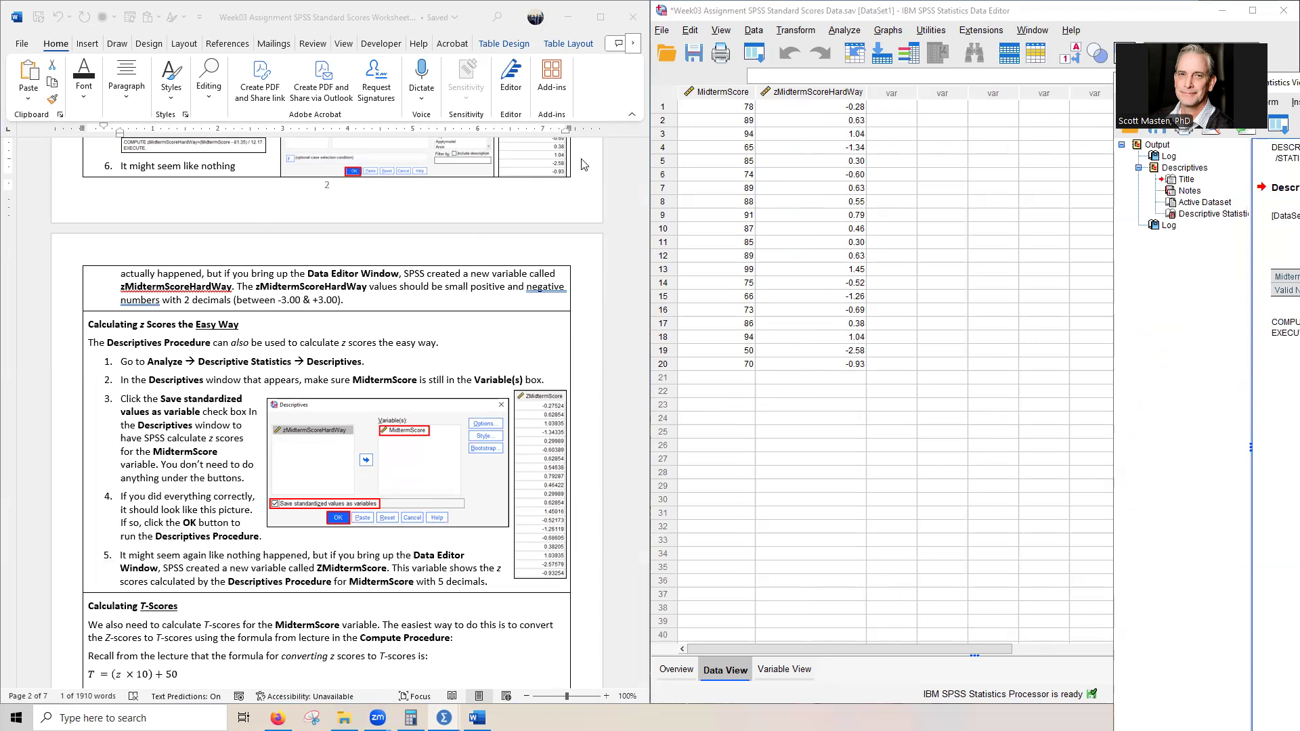
pyautogui.scroll(-1, 521, 178)
pyautogui.scroll(-1, 522, 178)
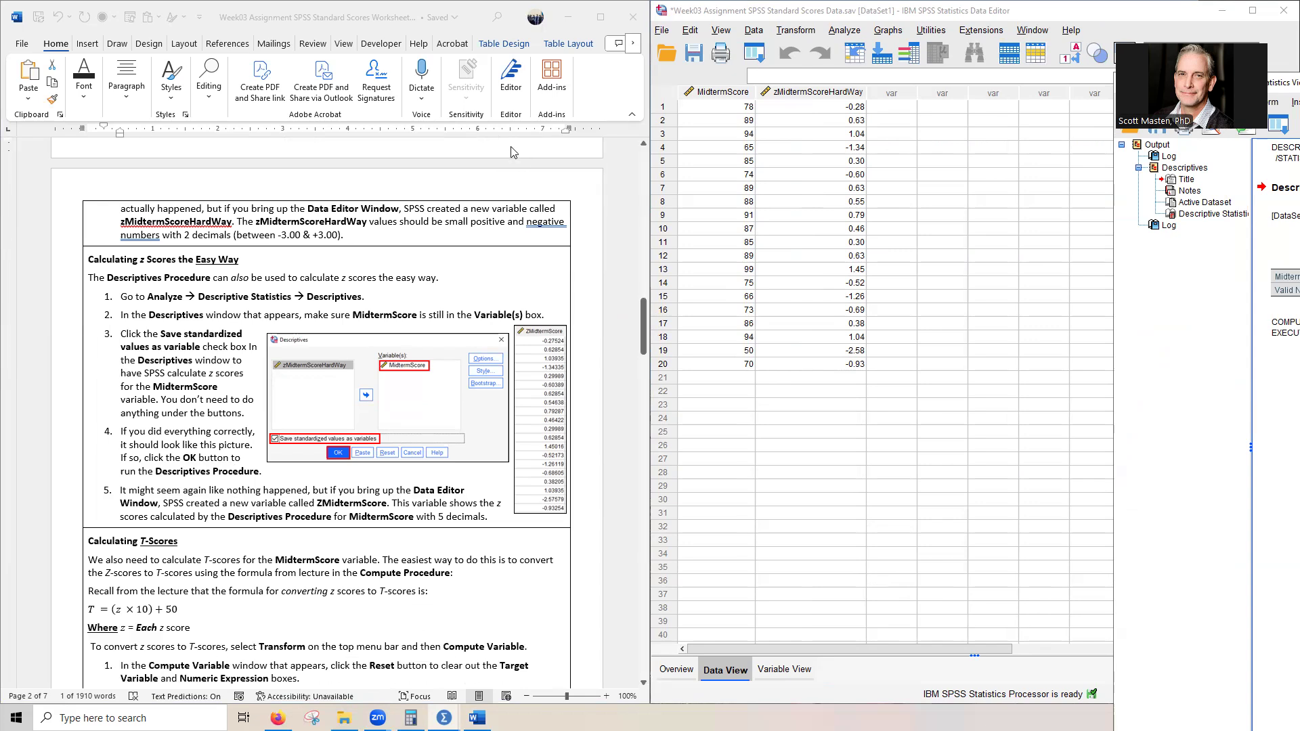
pyautogui.click(837, 34)
pyautogui.moveTo(860, 102)
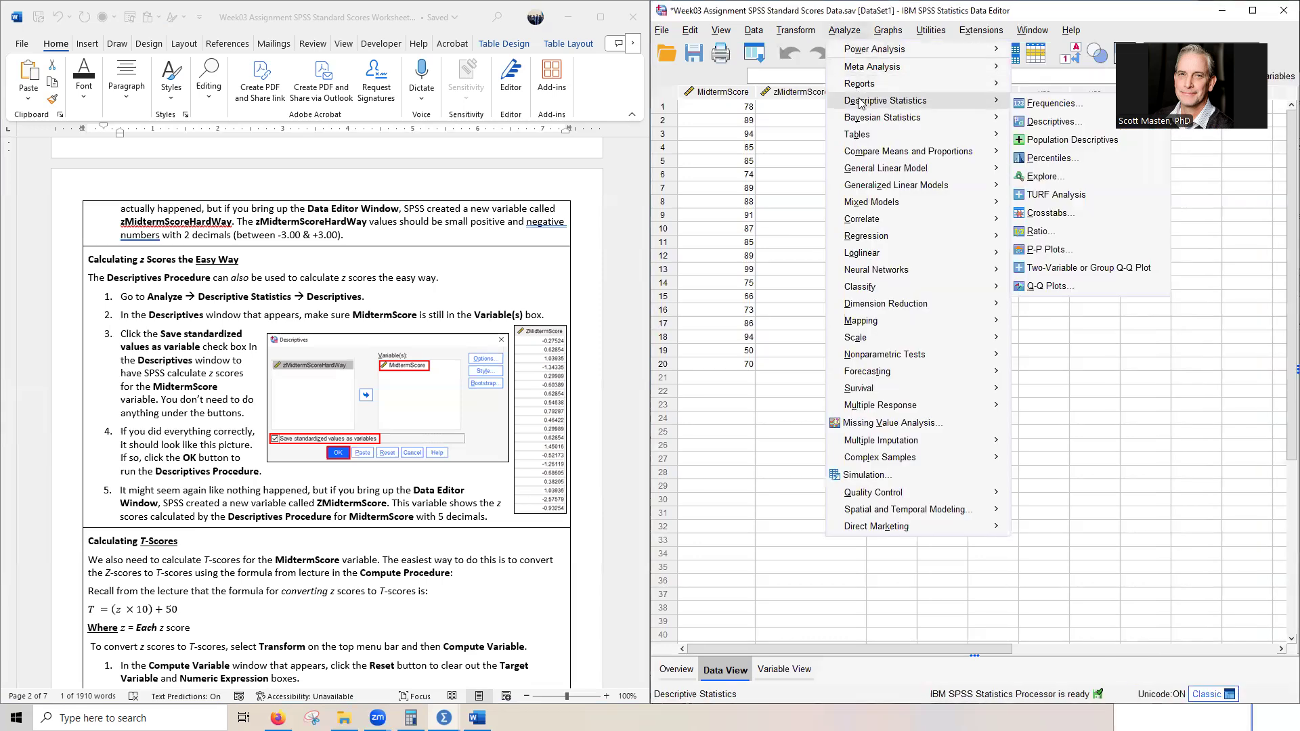
pyautogui.click(1049, 122)
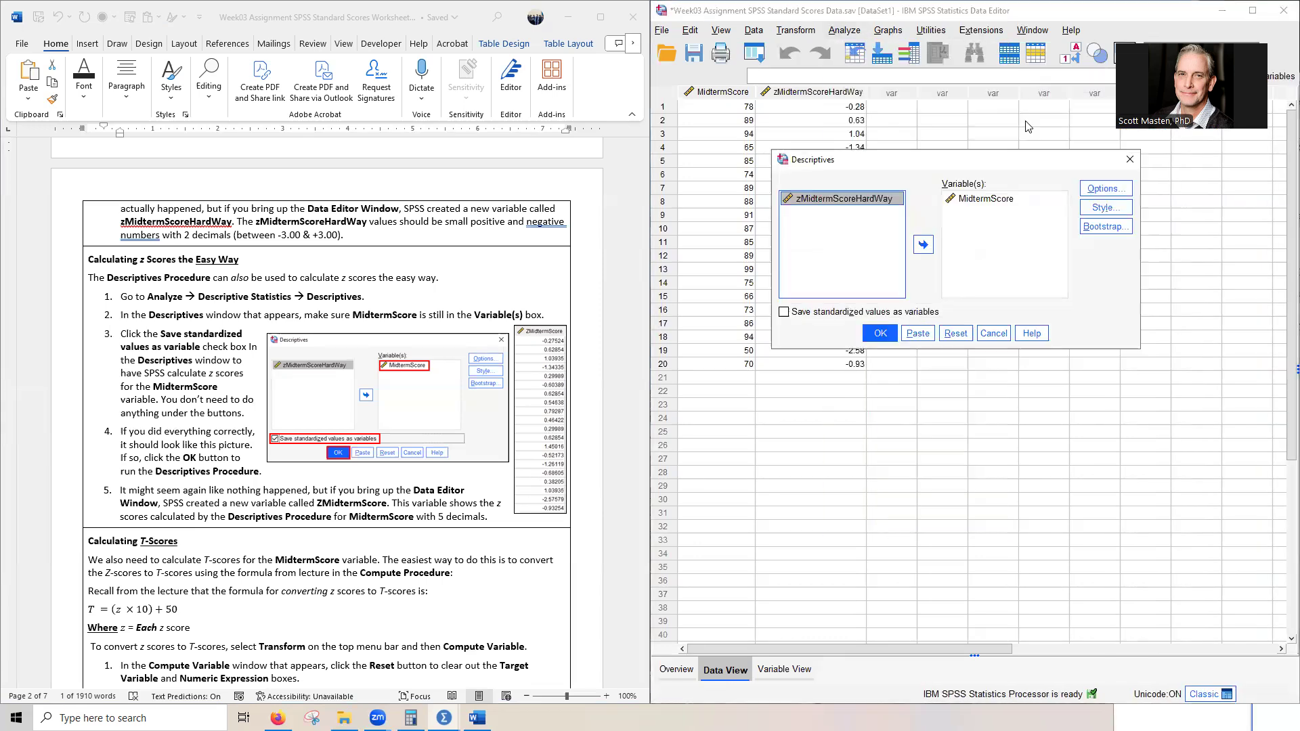
pyautogui.click(922, 254)
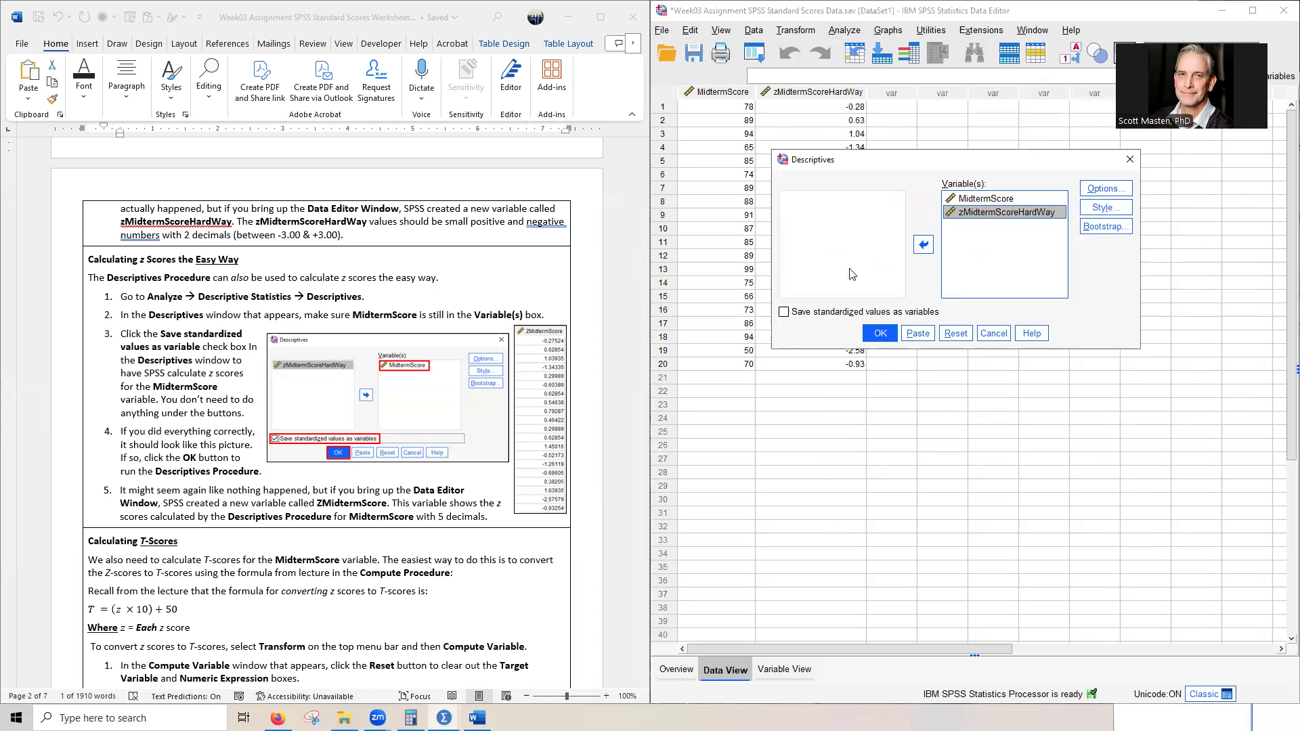
pyautogui.click(923, 244)
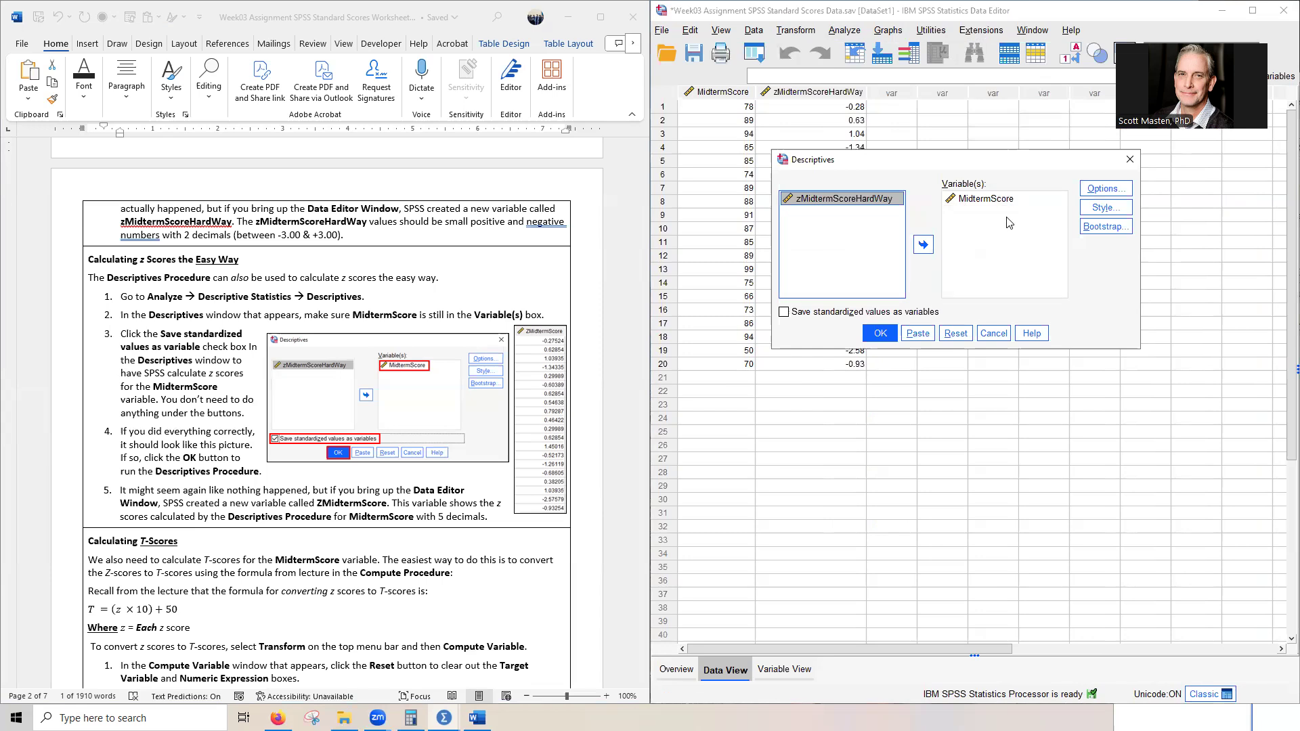
pyautogui.click(784, 313)
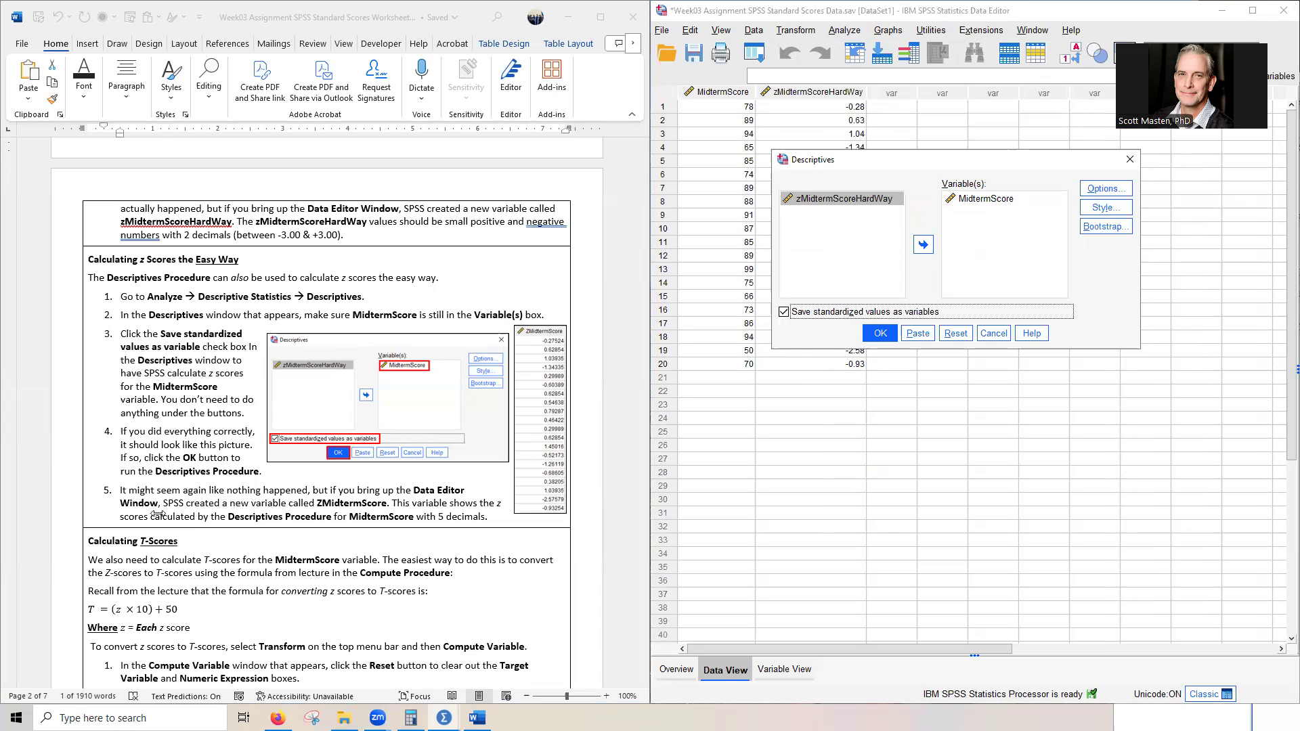
pyautogui.click(869, 328)
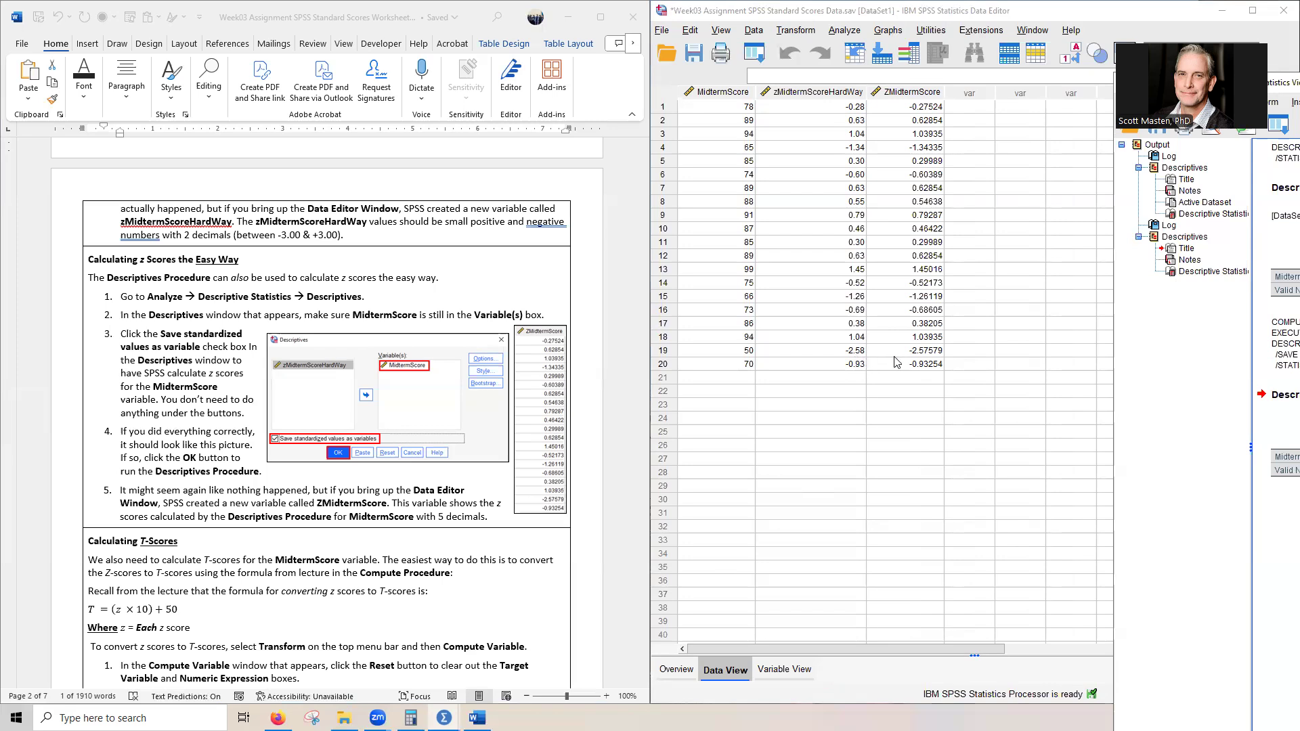
pyautogui.click(929, 361)
pyautogui.rightClick(924, 359)
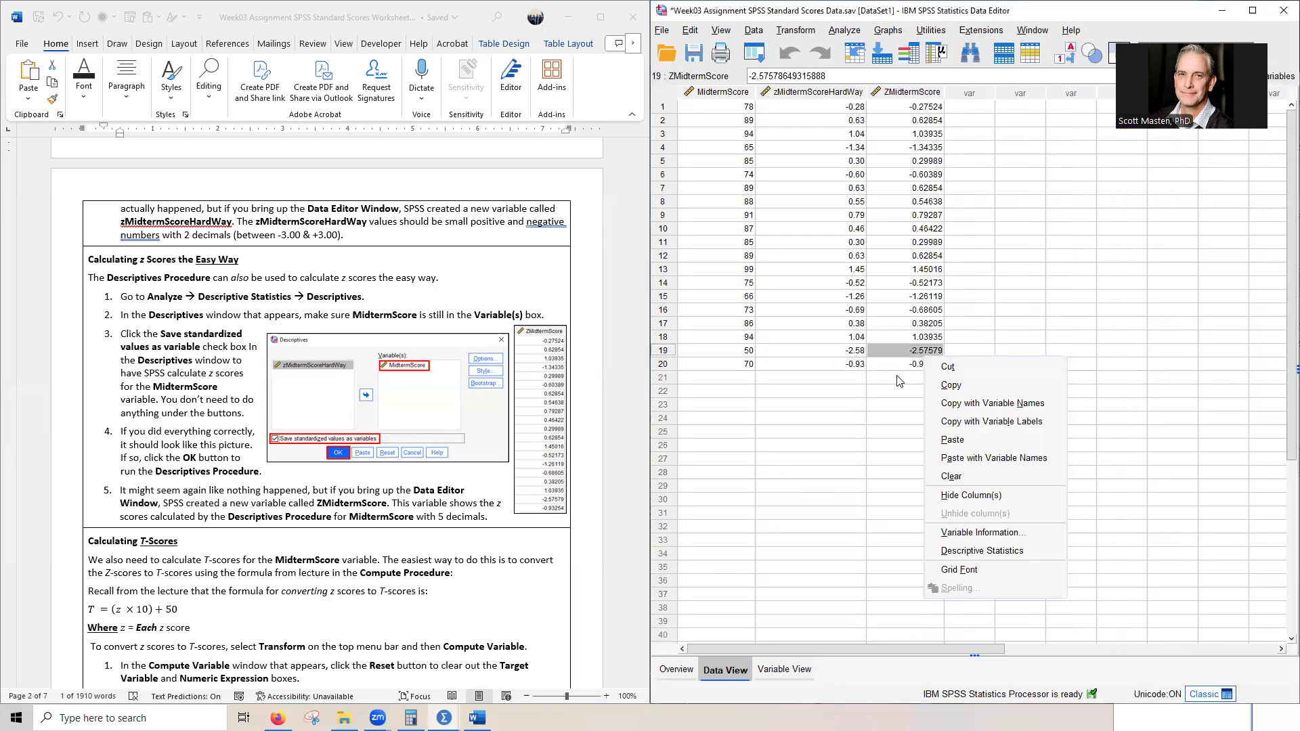
pyautogui.click(899, 376)
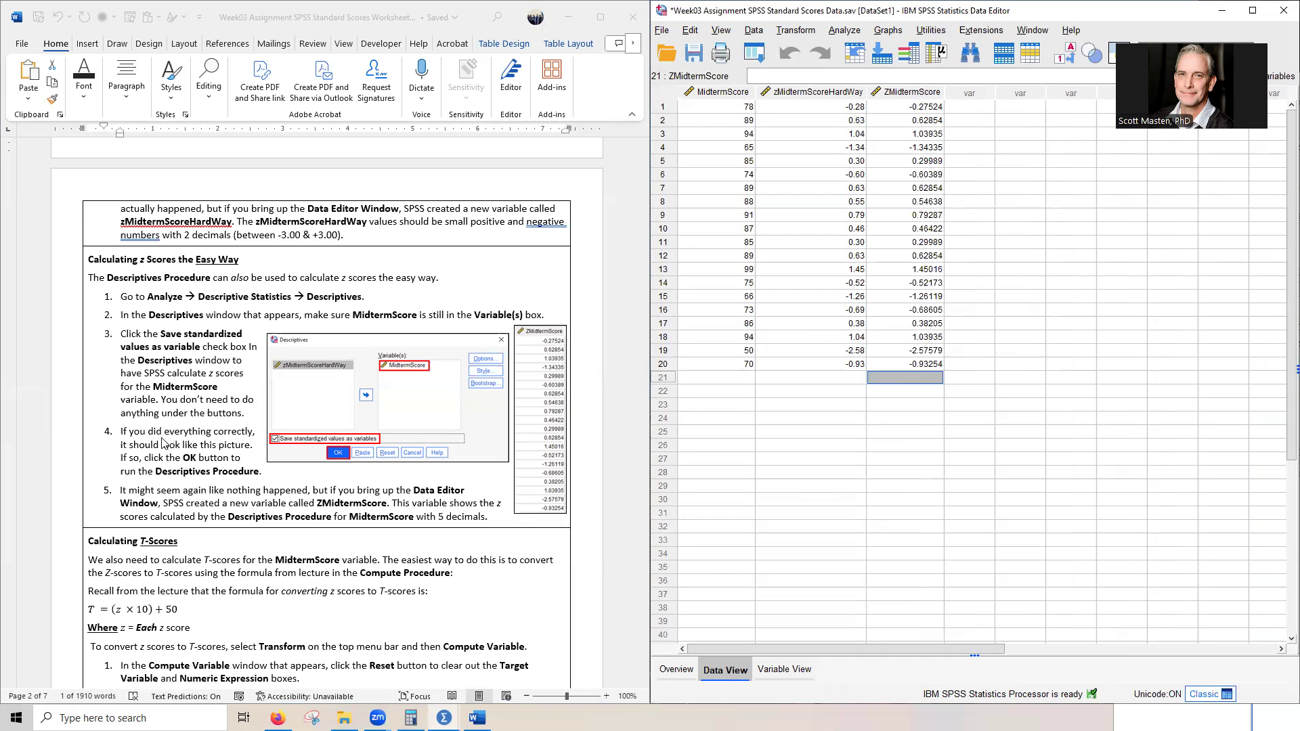
# Start a new Compute Variable procedure for the worksheet's T-score section and reset the previous target variable and expression
pyautogui.scroll(-9, 155, 432)
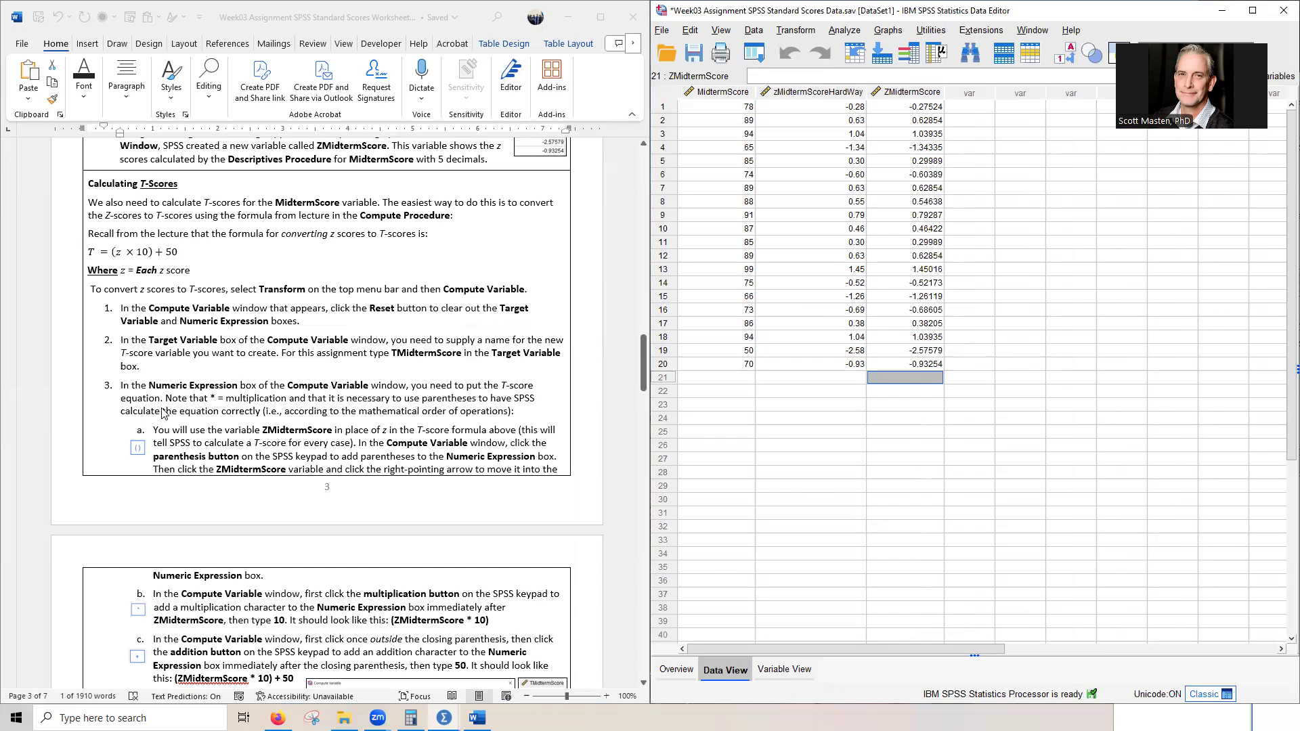
pyautogui.scroll(-1, 187, 431)
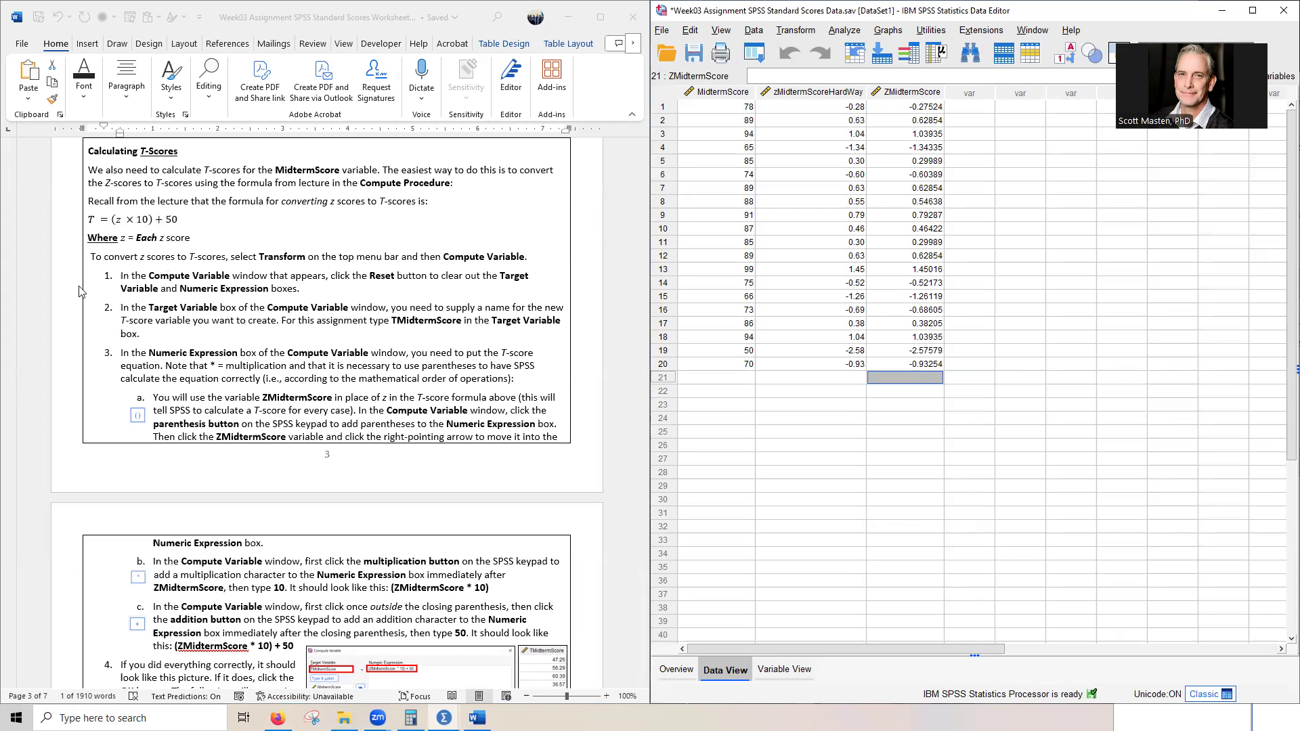
pyautogui.click(793, 30)
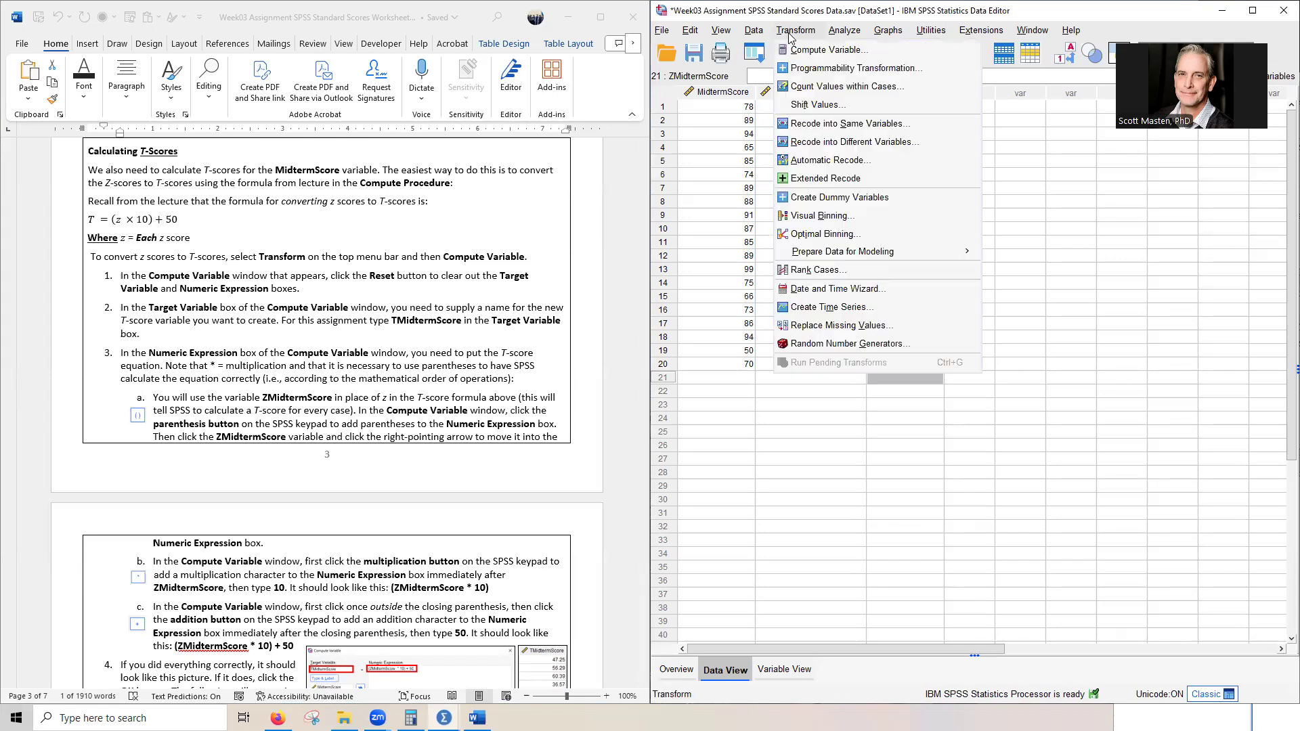
pyautogui.click(827, 49)
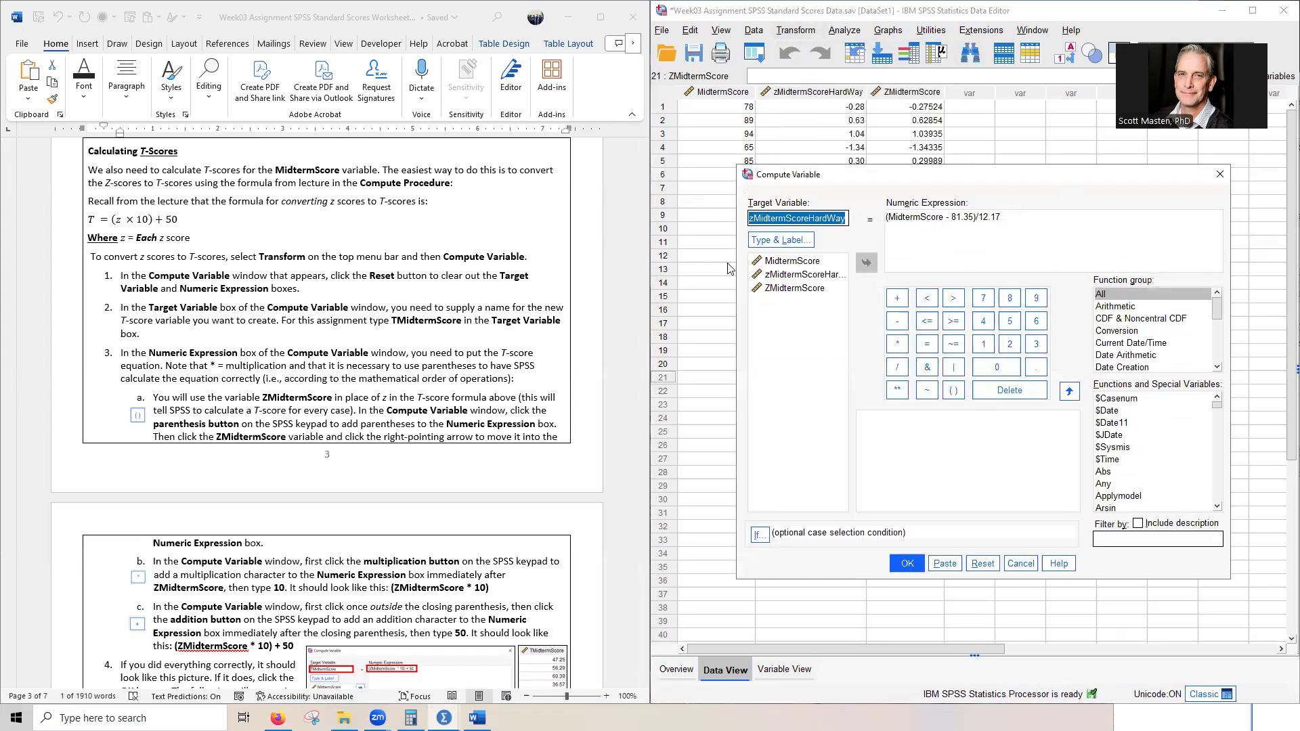
pyautogui.click(982, 565)
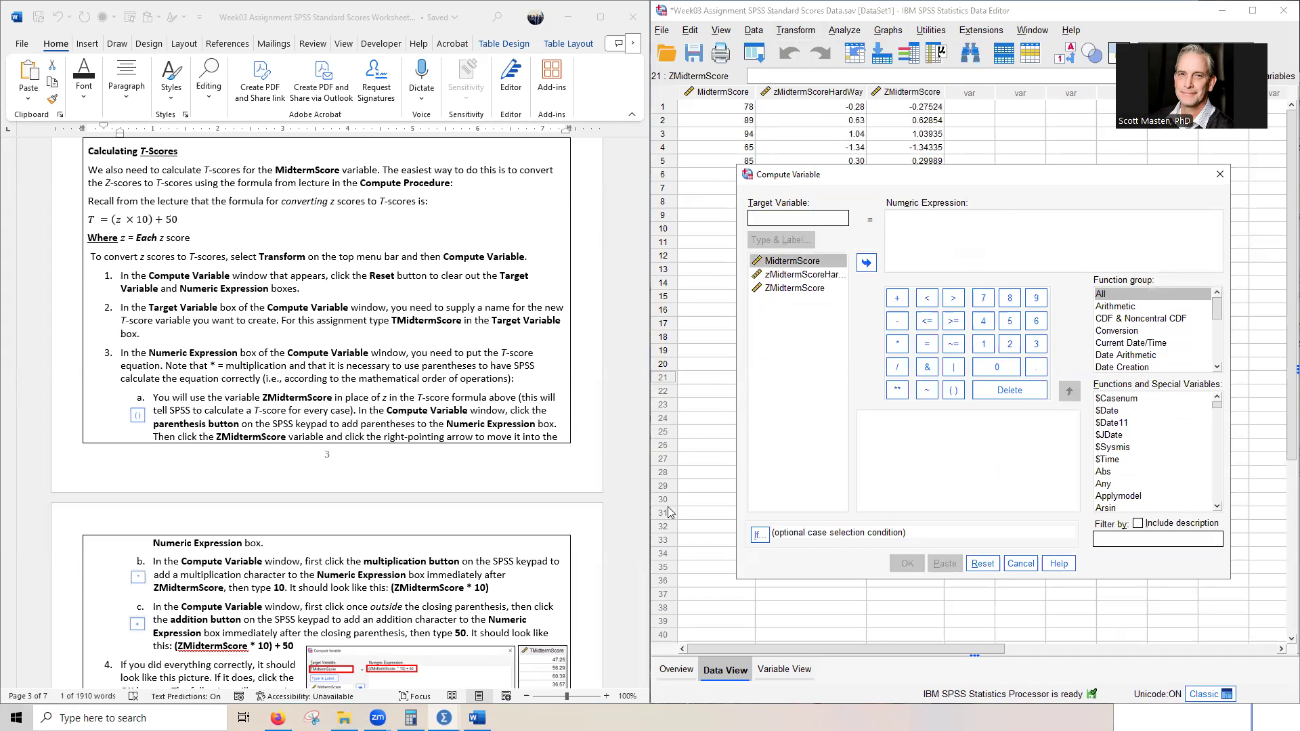
# Copy the name TMidtermScore from the worksheet's T-score instructions and enter it as the target variable
pyautogui.click(409, 318)
pyautogui.doubleClick(406, 320)
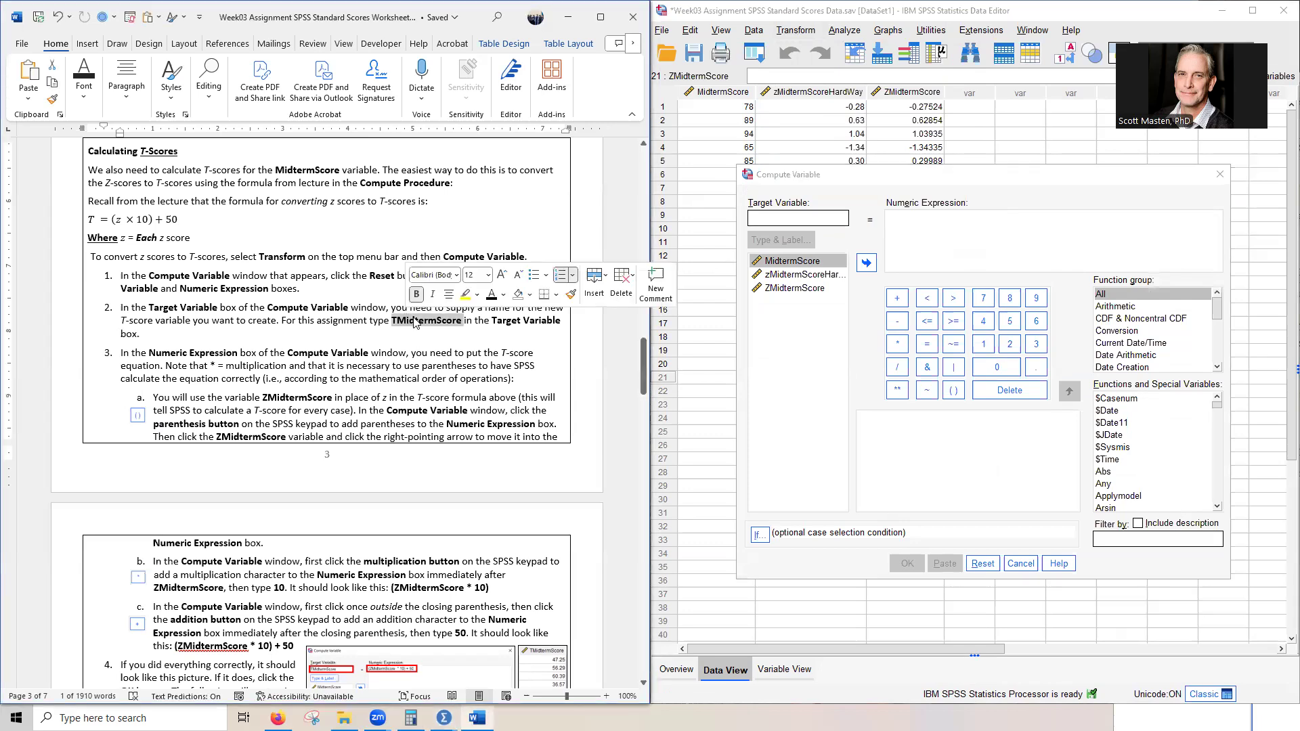
pyautogui.click(414, 321)
pyautogui.moveTo(393, 319); pyautogui.dragTo(464, 323)
pyautogui.hotkey('ctrl', 'c')
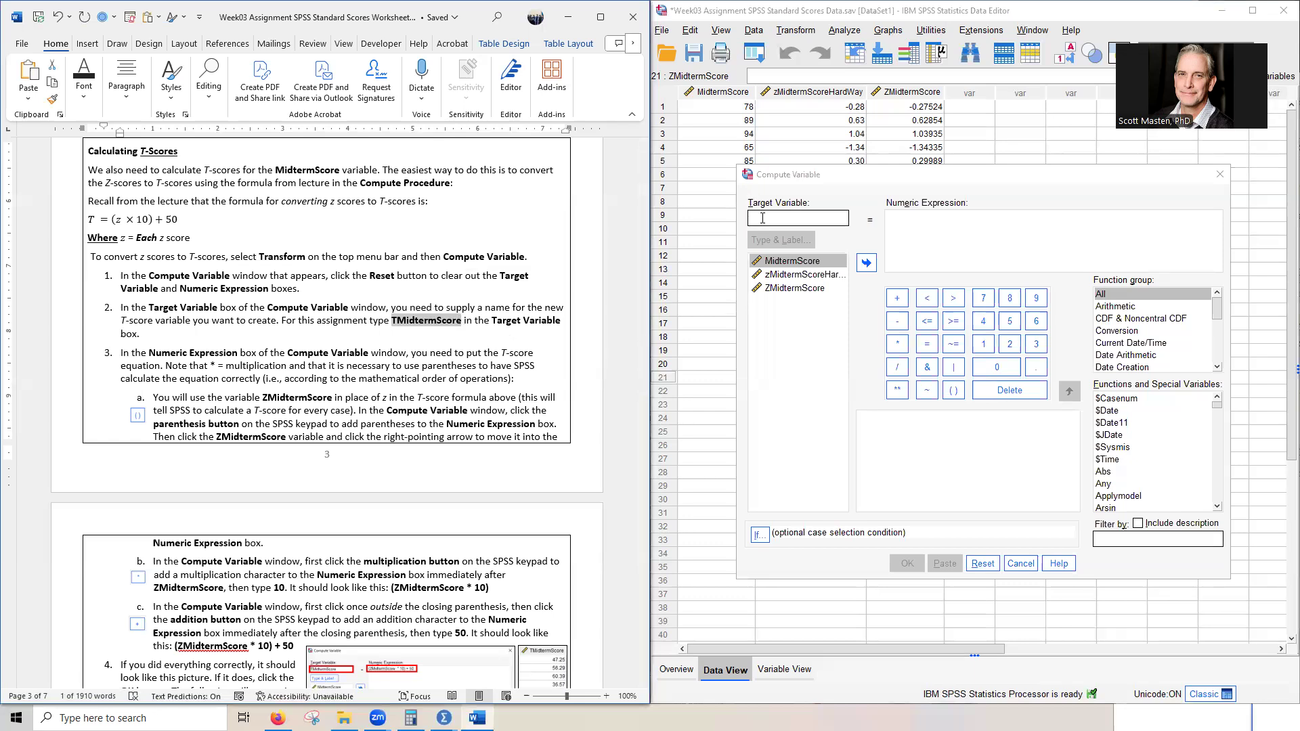
pyautogui.click(807, 218)
pyautogui.hotkey('ctrl', 'v')
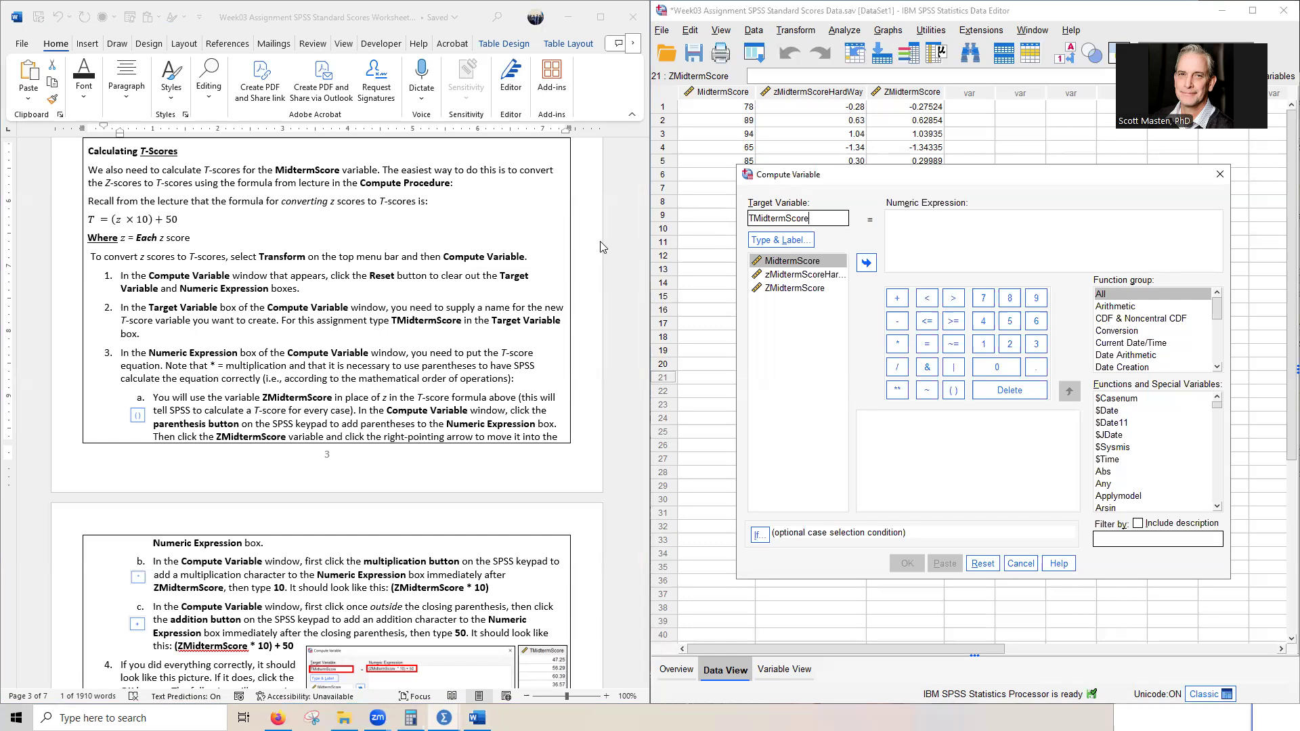
# Enter the numeric expression (ZMidtermScore * 10) / + 50 for the T-score variable
pyautogui.click(899, 219)
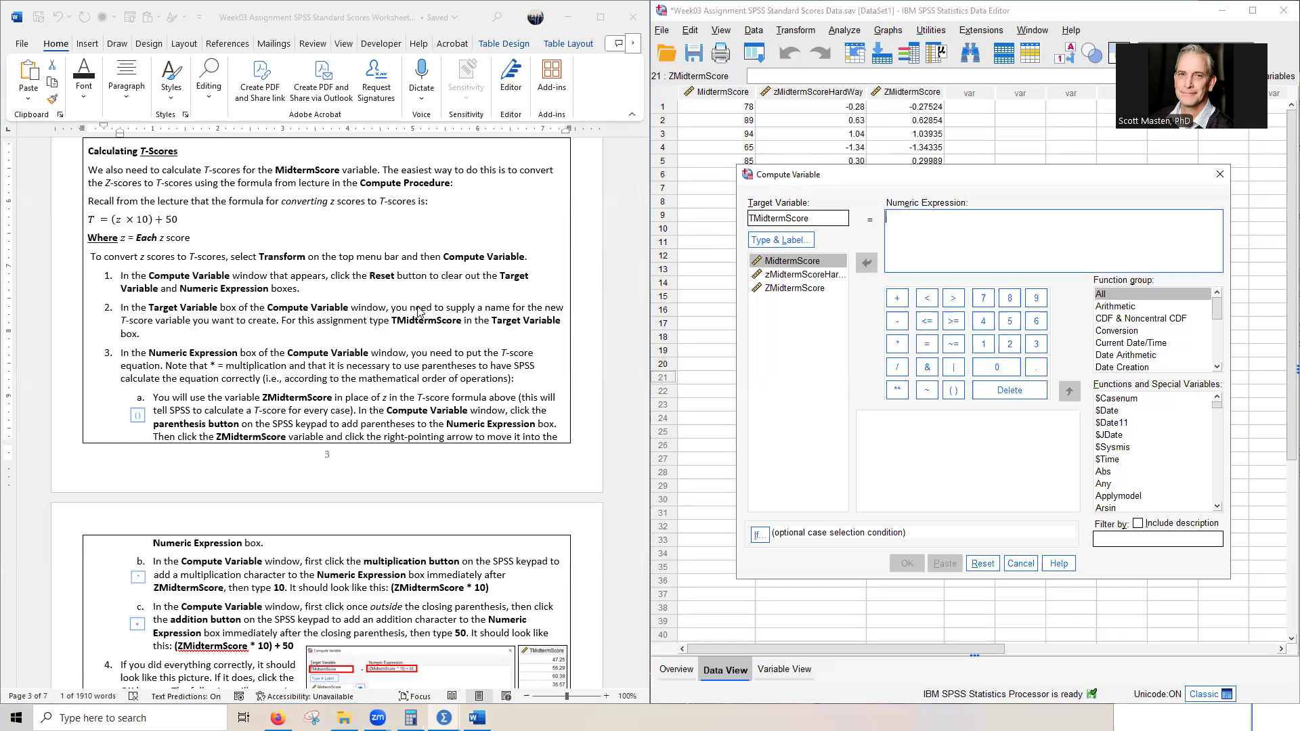
pyautogui.write('(')
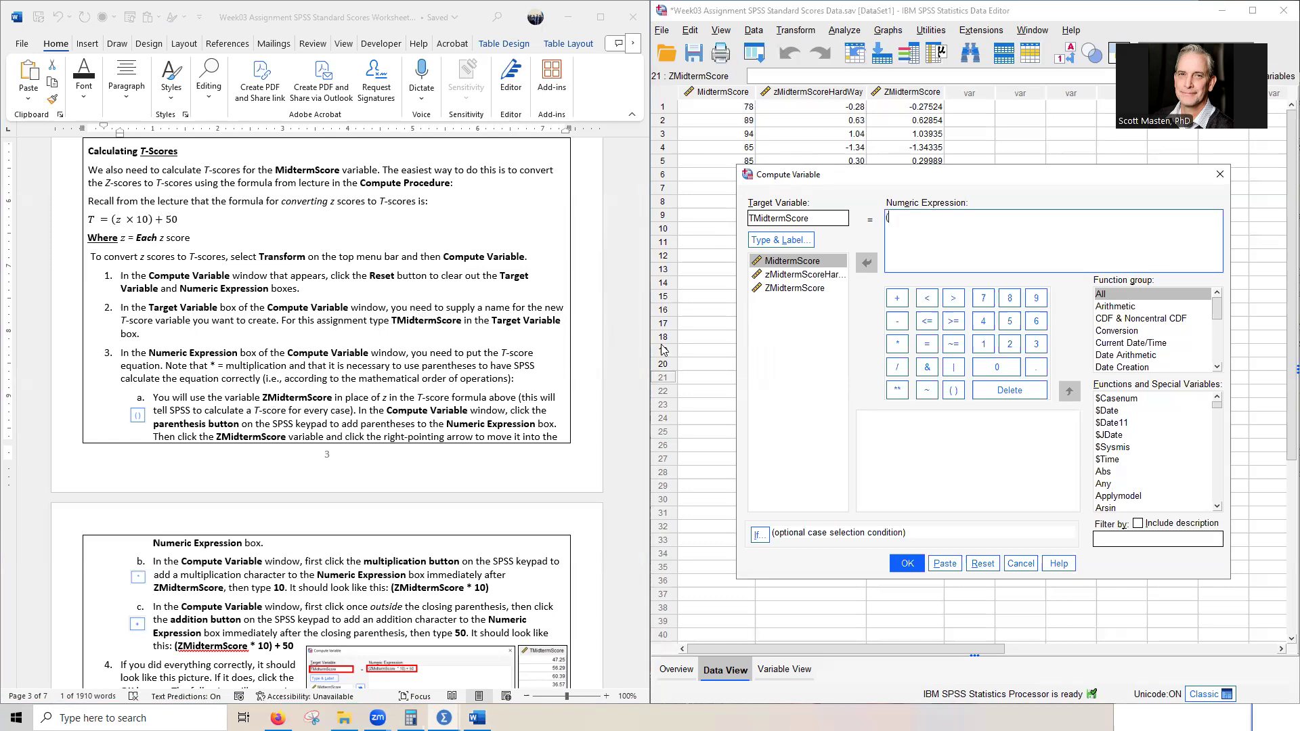
pyautogui.click(793, 291)
pyautogui.click(793, 291)
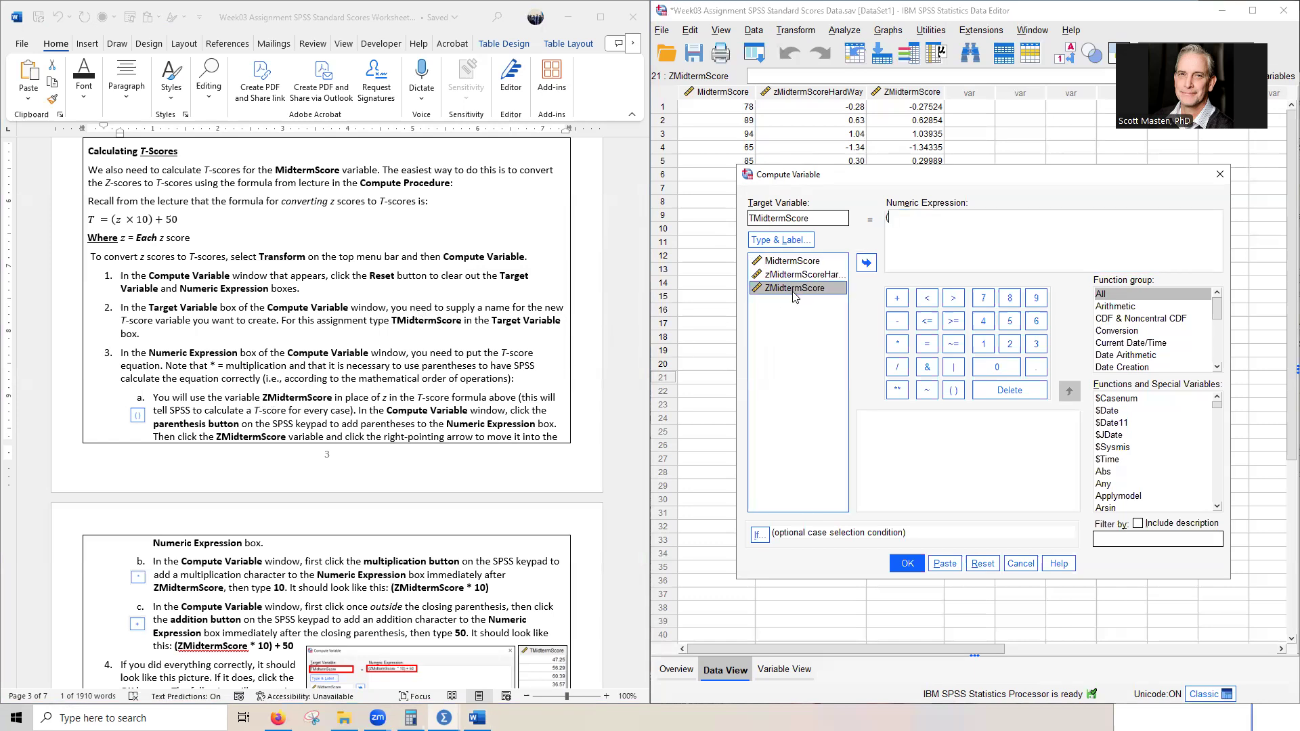
pyautogui.click(866, 263)
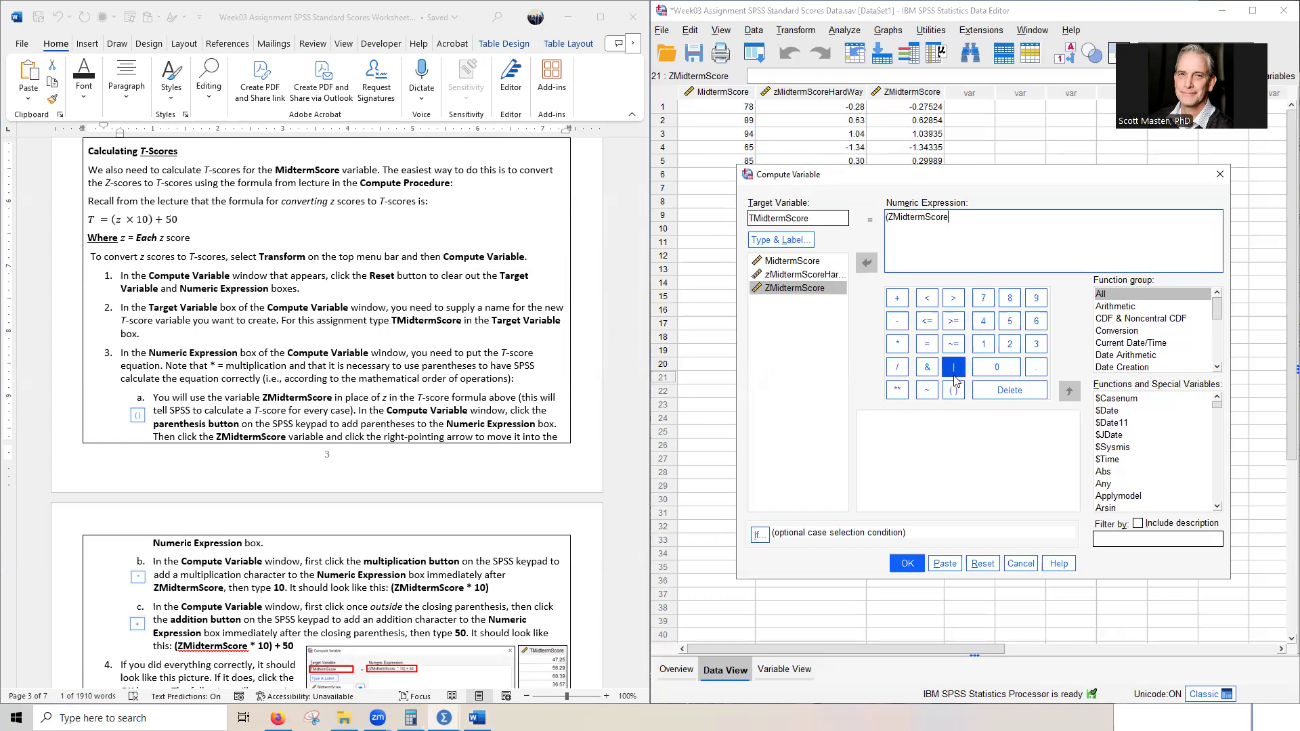
pyautogui.click(897, 344)
pyautogui.click(986, 345)
pyautogui.click(996, 367)
pyautogui.click(897, 368)
pyautogui.click(897, 298)
pyautogui.click(1009, 321)
pyautogui.click(1007, 367)
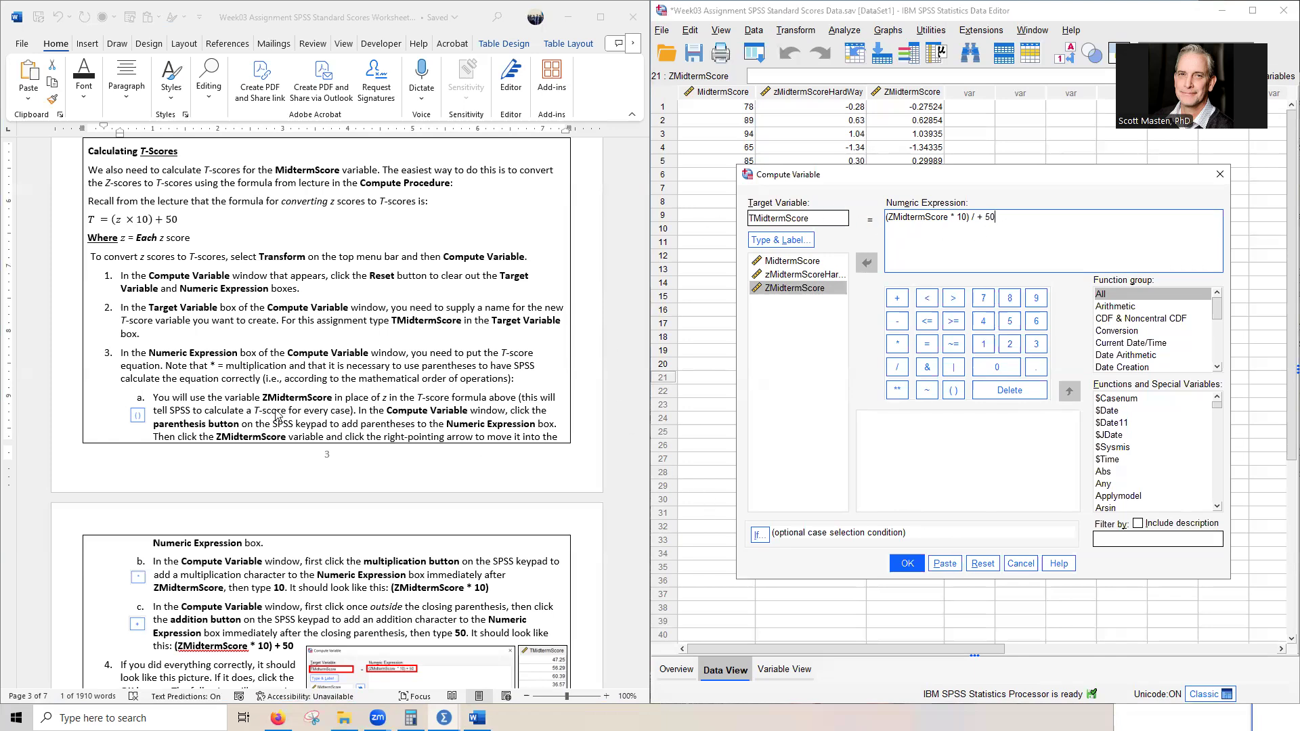
# Compare the Compute Variable settings with the worksheet's example picture and run the TMidtermScore computation
pyautogui.scroll(-4, 288, 408)
pyautogui.scroll(-3, 288, 407)
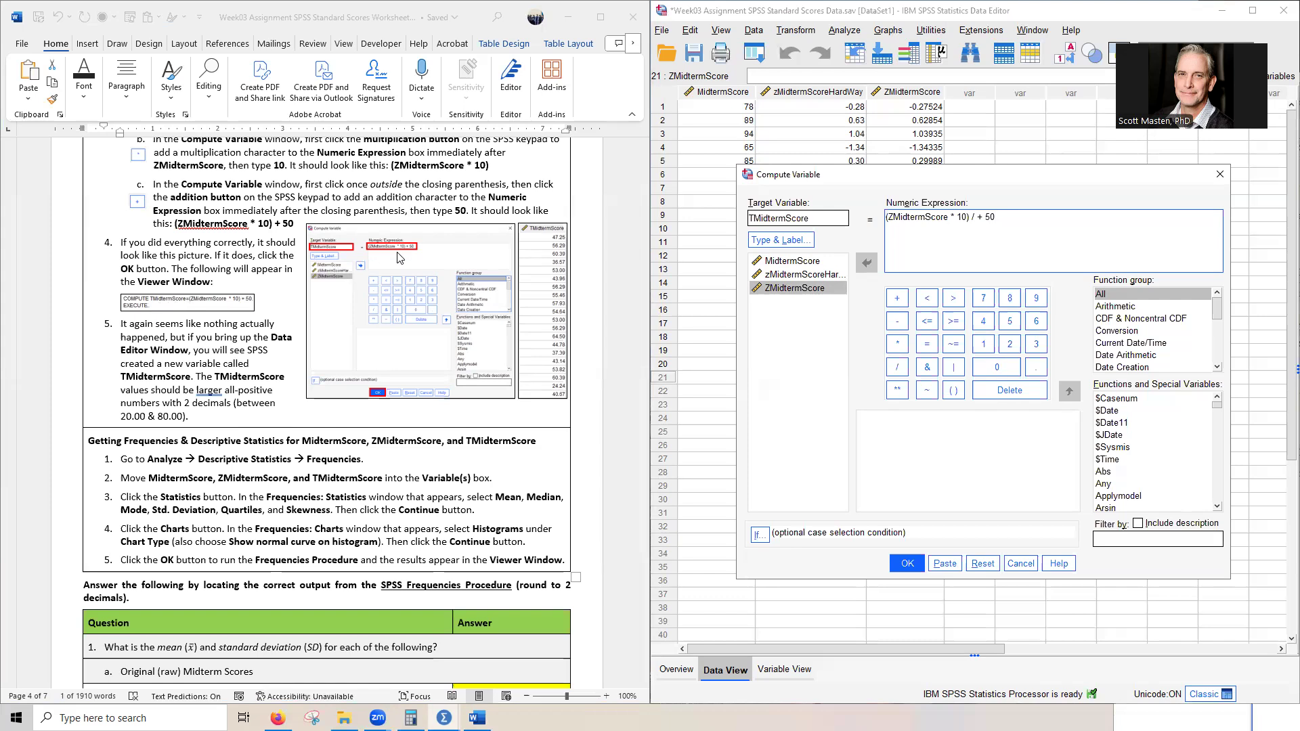
pyautogui.click(907, 563)
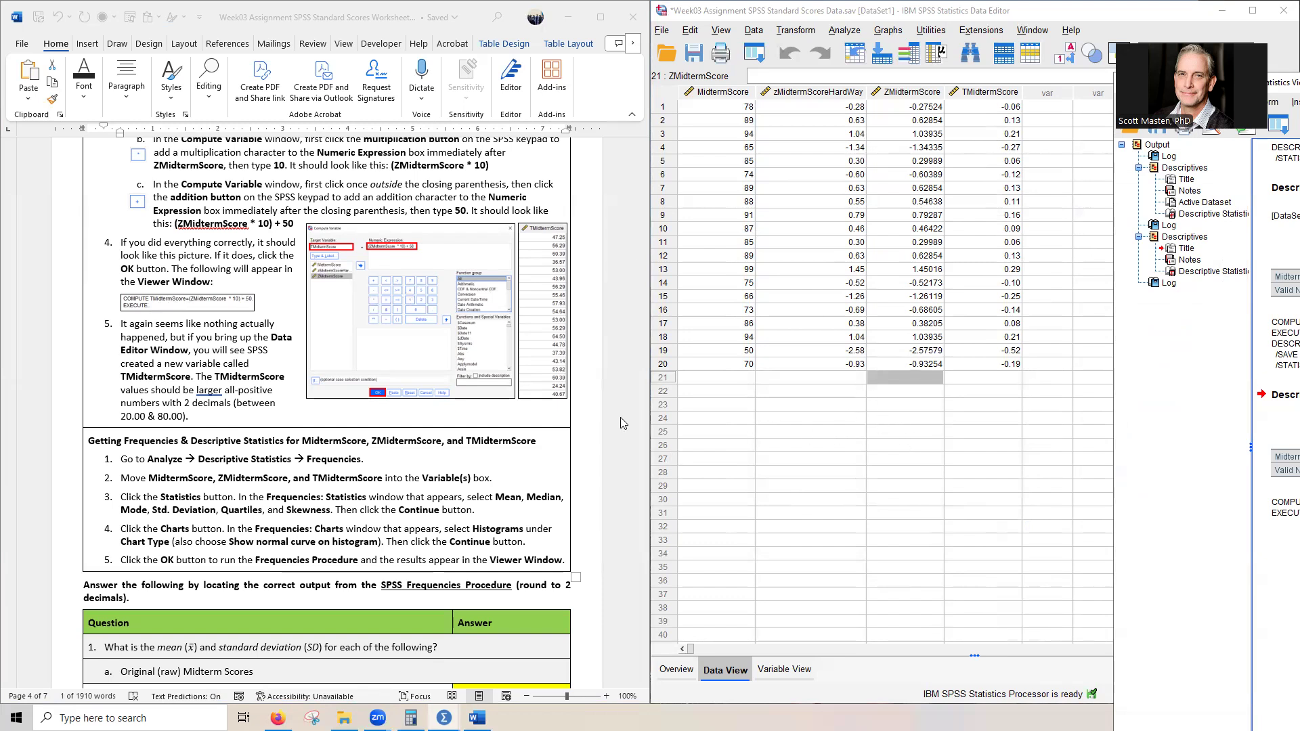
# Remove the stray division sign to make the expression (ZMidtermScore * 10) + 50, and rerun the computation, overwriting the existing TMidtermScore
pyautogui.click(853, 34)
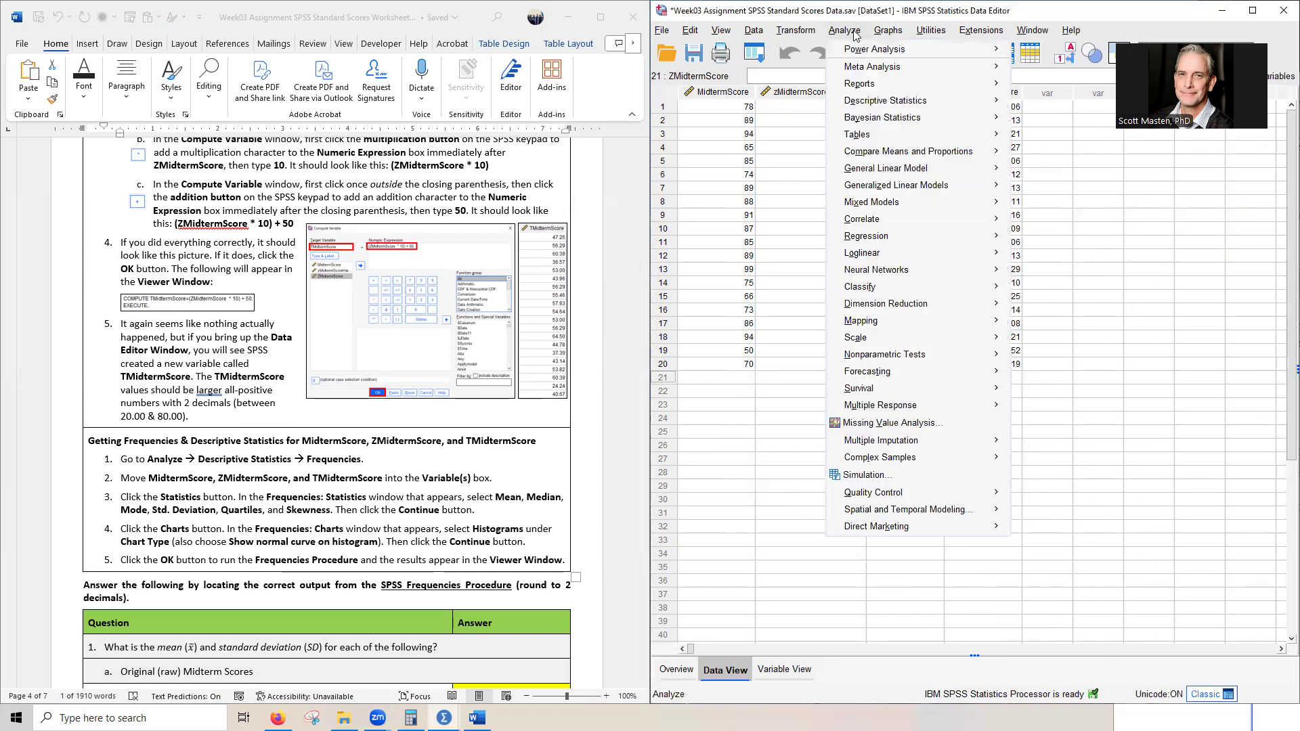
pyautogui.moveTo(796, 30)
pyautogui.click(813, 52)
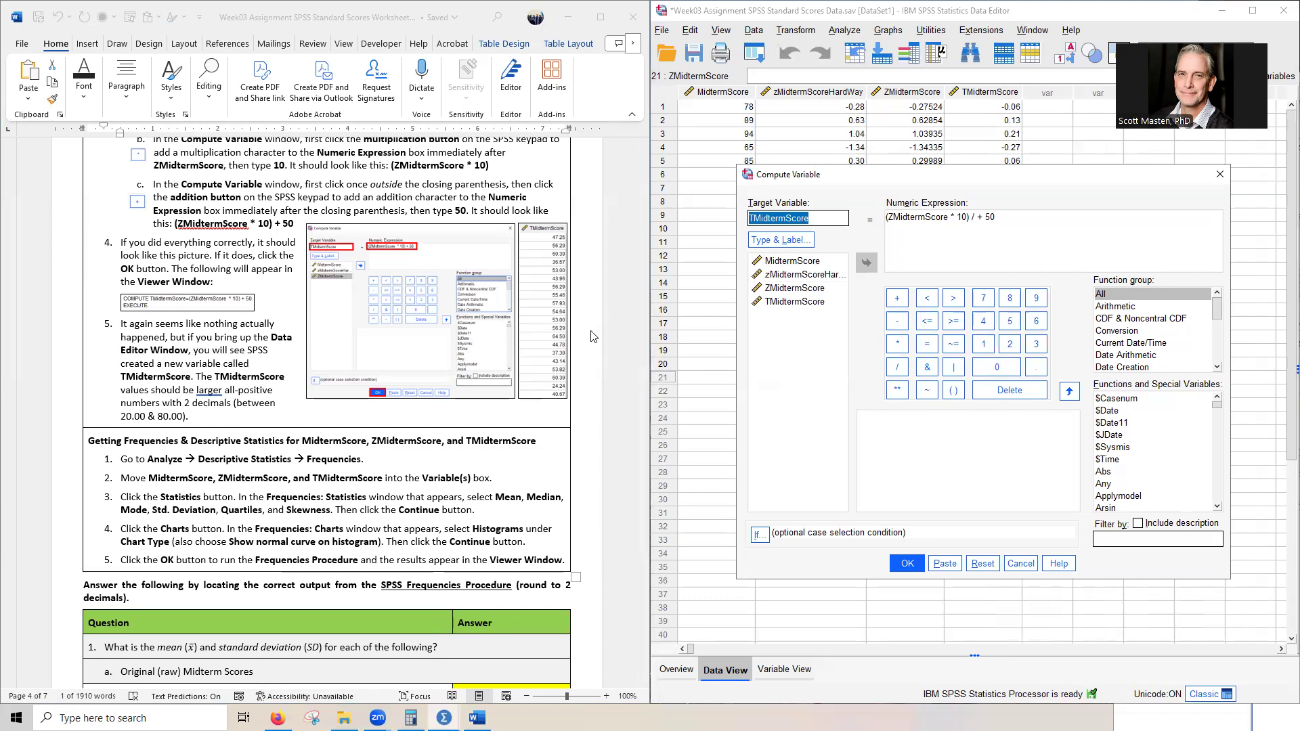
pyautogui.click(971, 214)
pyautogui.press('Delete')
pyautogui.press('Delete')
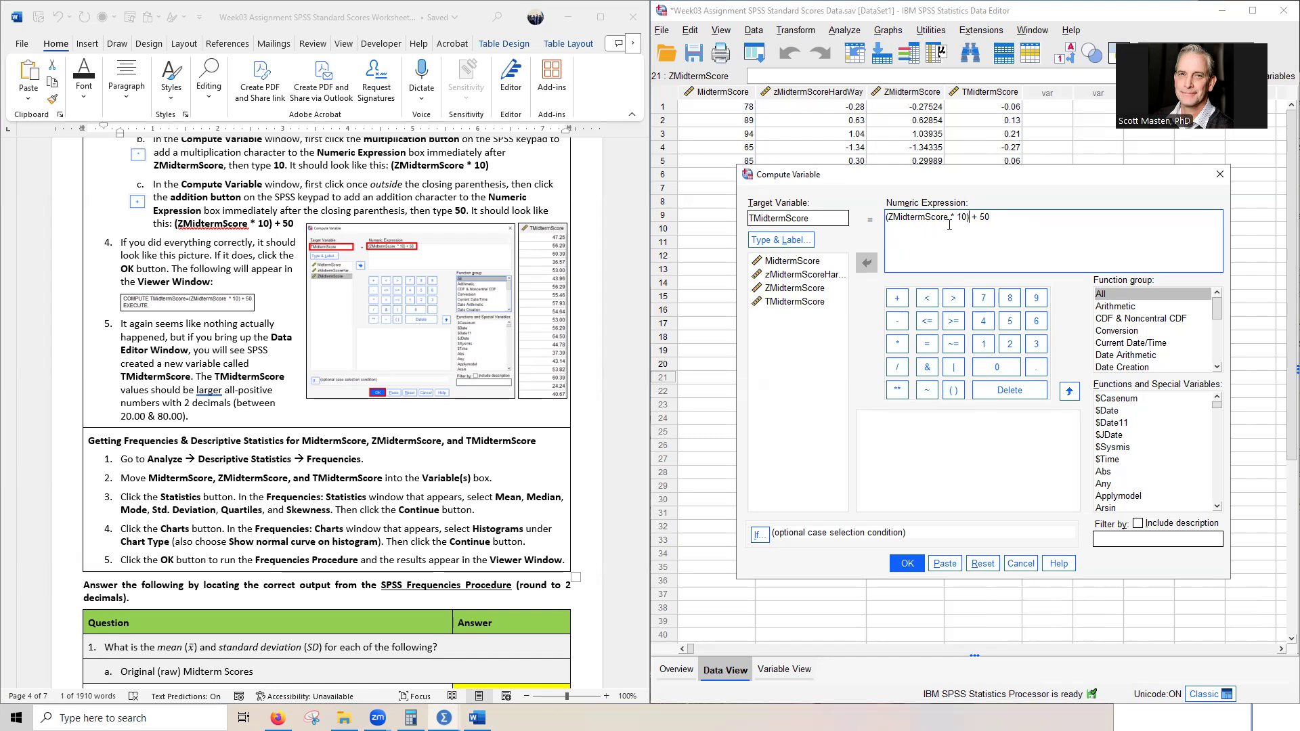
pyautogui.click(905, 564)
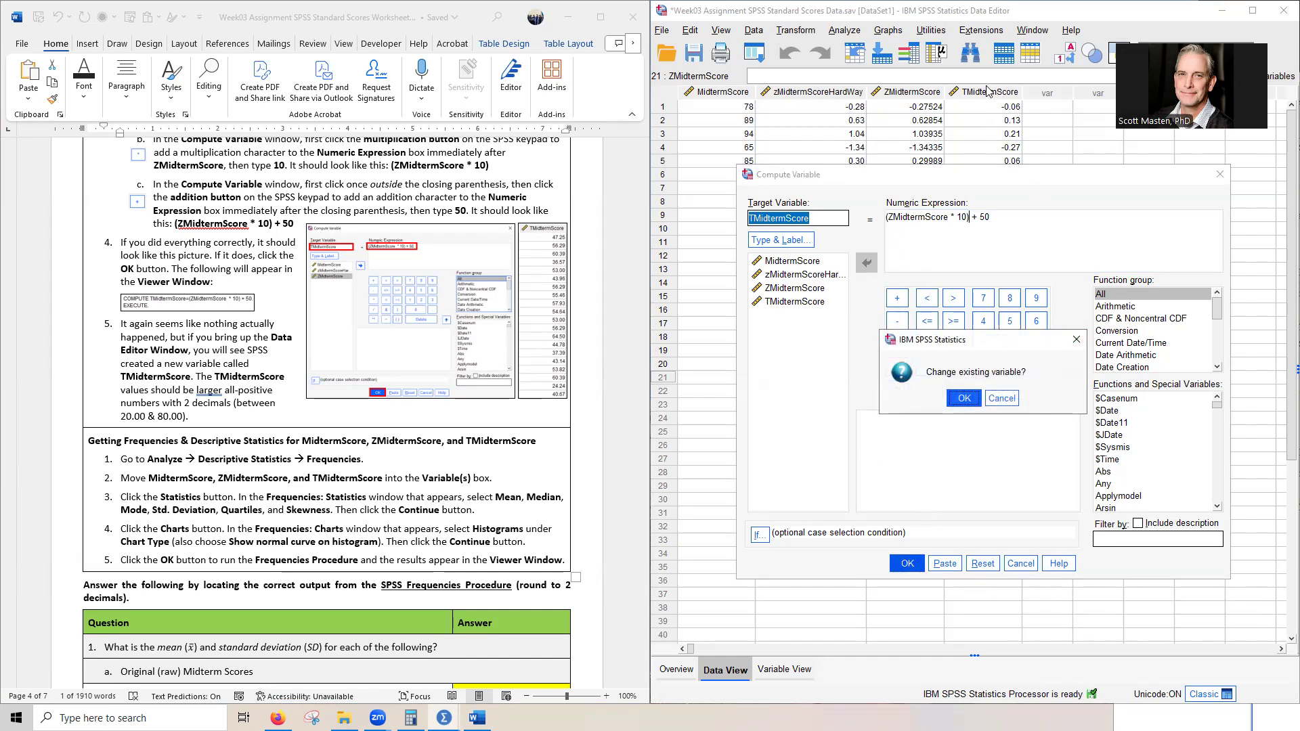
pyautogui.click(964, 398)
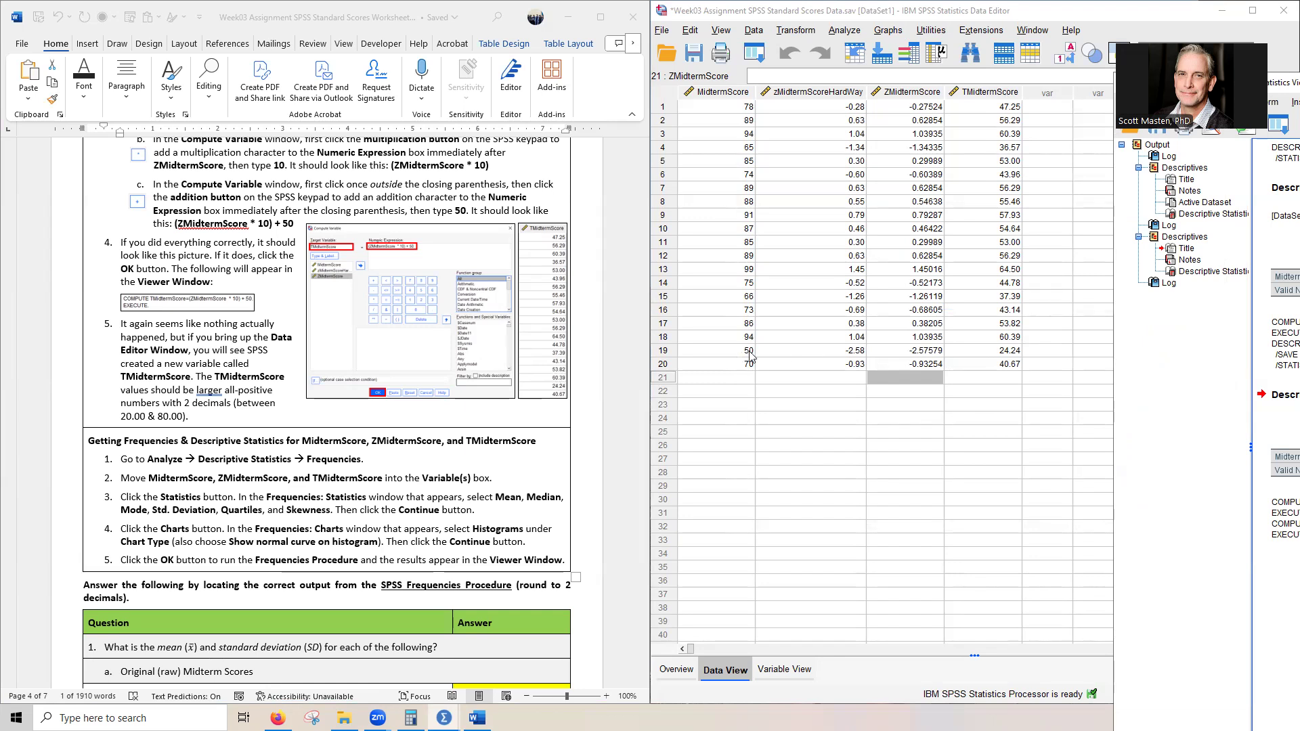
# Start the Frequencies procedure with MidtermScore, ZMidtermScore and TMidtermScore as the analysed variables
pyautogui.scroll(-2, 390, 349)
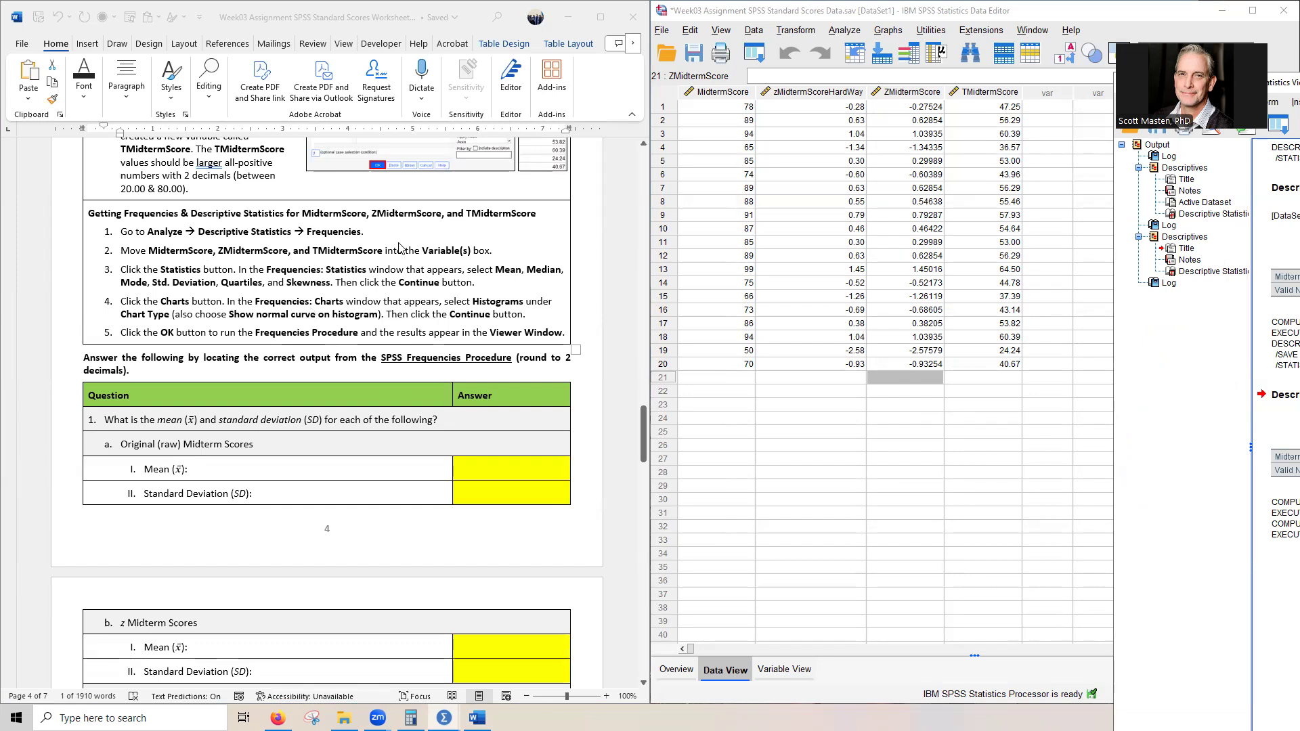
pyautogui.click(842, 30)
pyautogui.moveTo(871, 107)
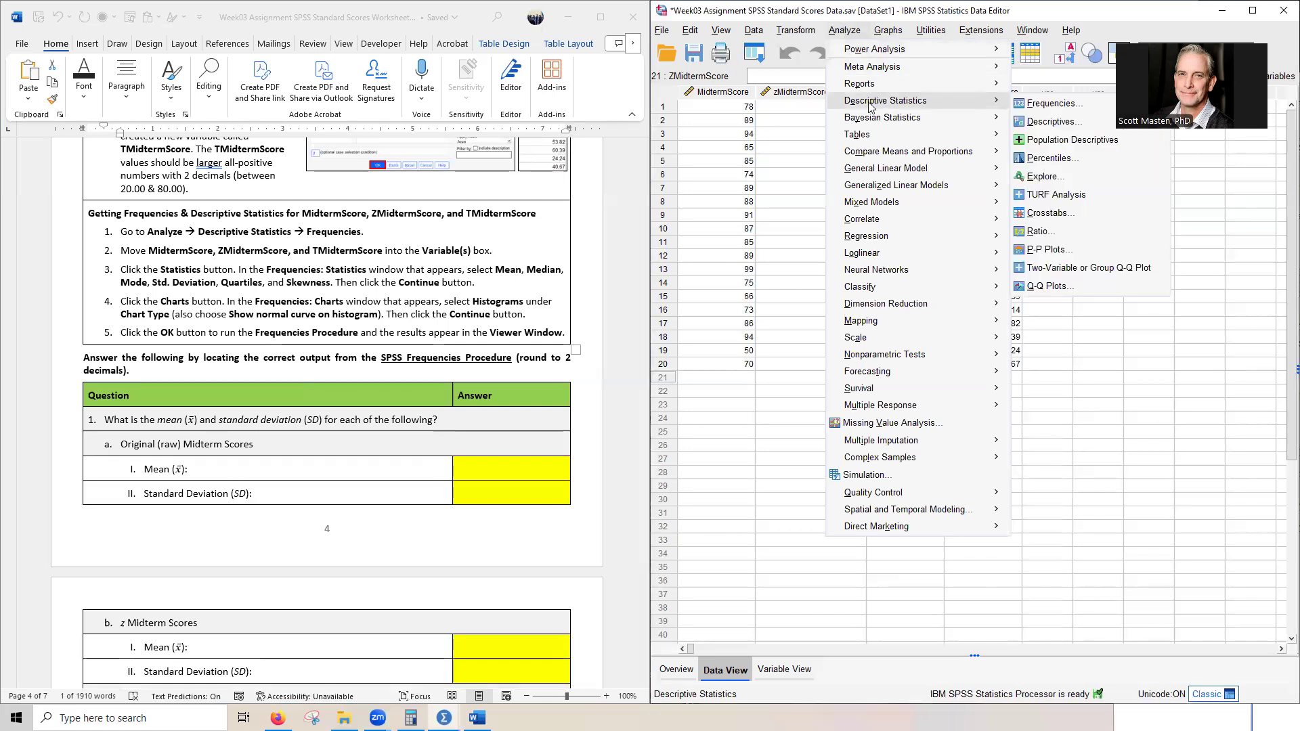
pyautogui.click(1014, 106)
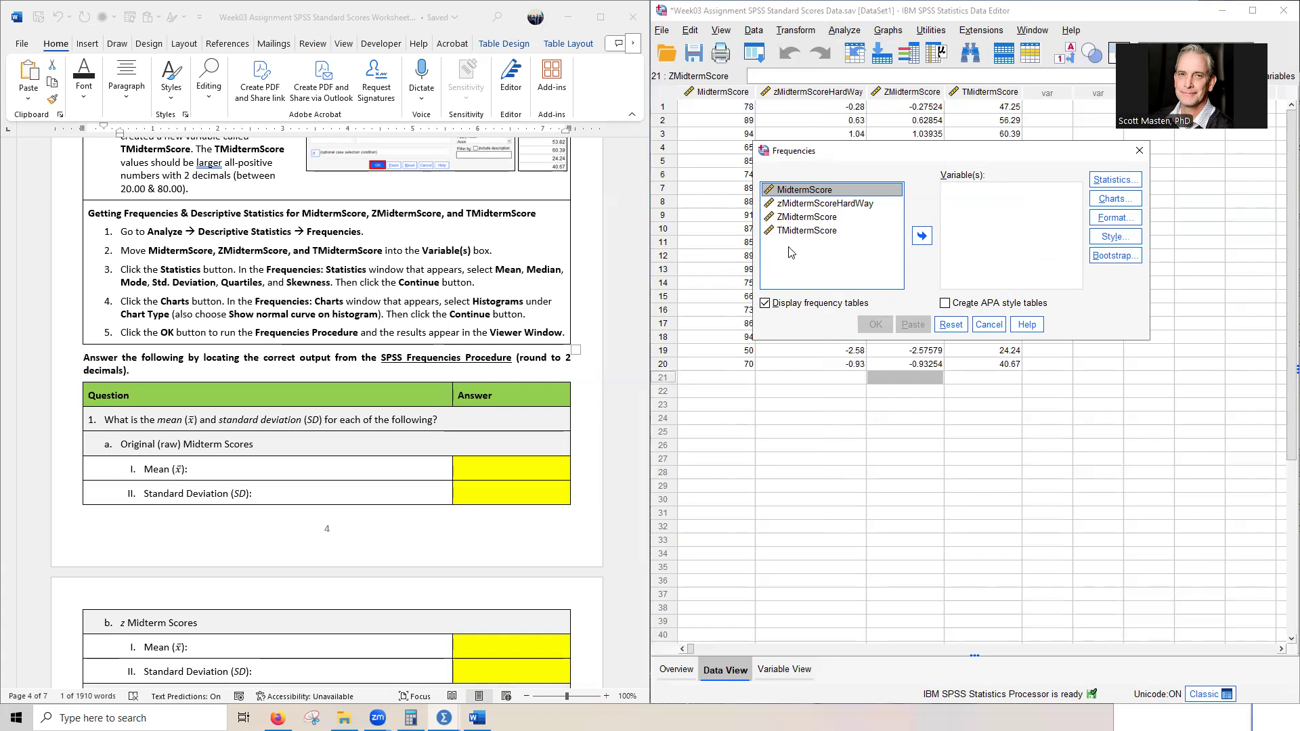
pyautogui.click(922, 236)
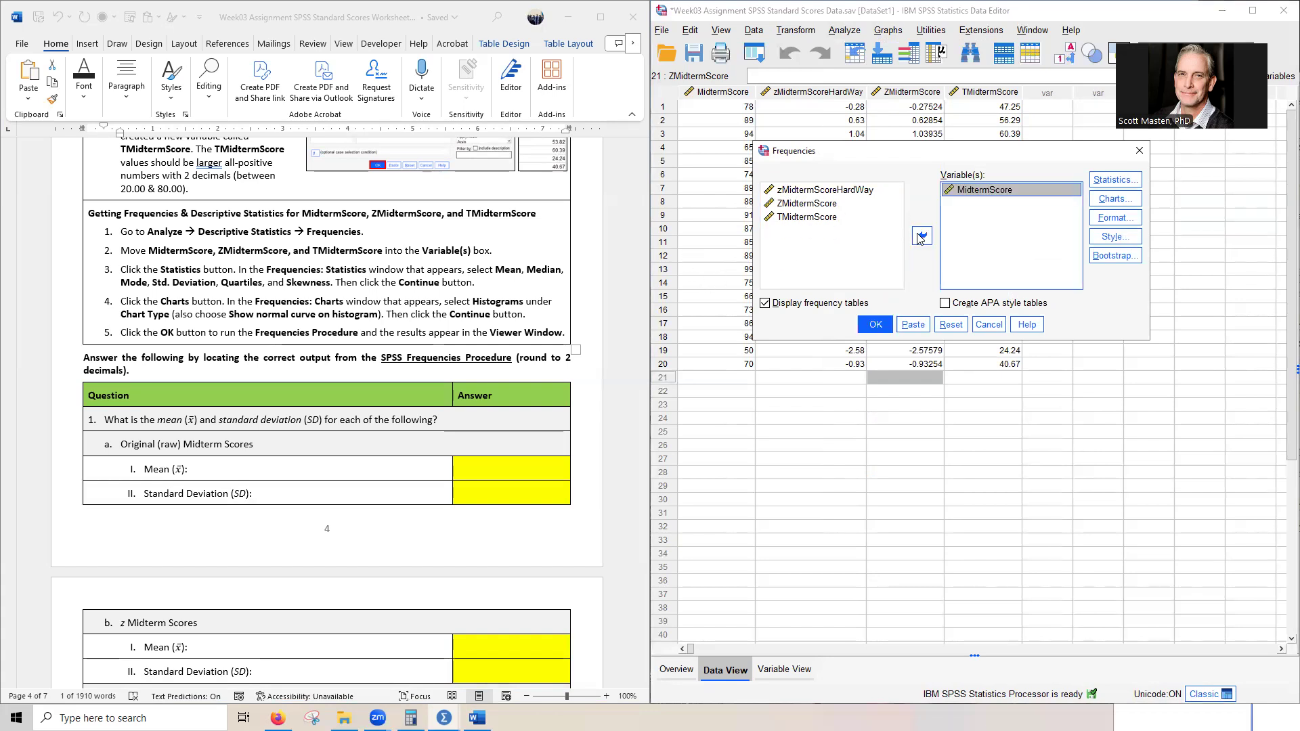
pyautogui.click(807, 203)
pyautogui.click(921, 236)
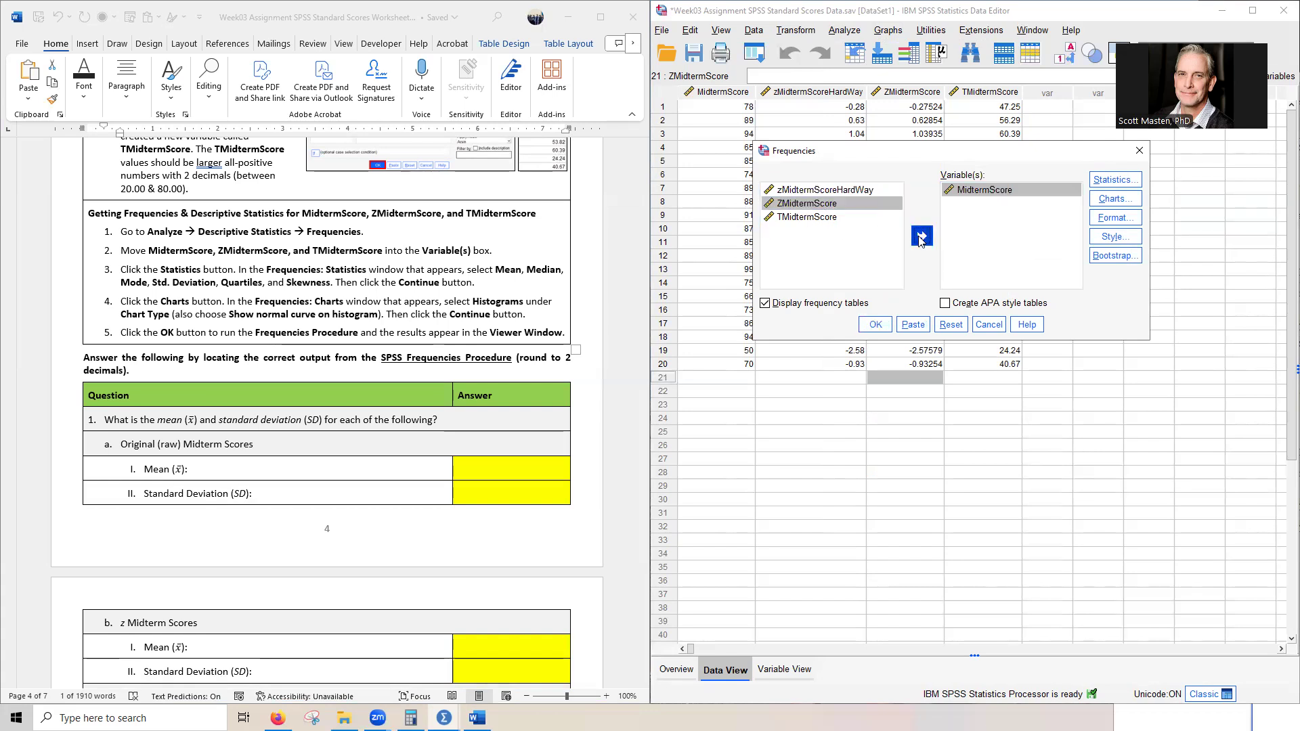
pyautogui.click(807, 203)
pyautogui.click(921, 235)
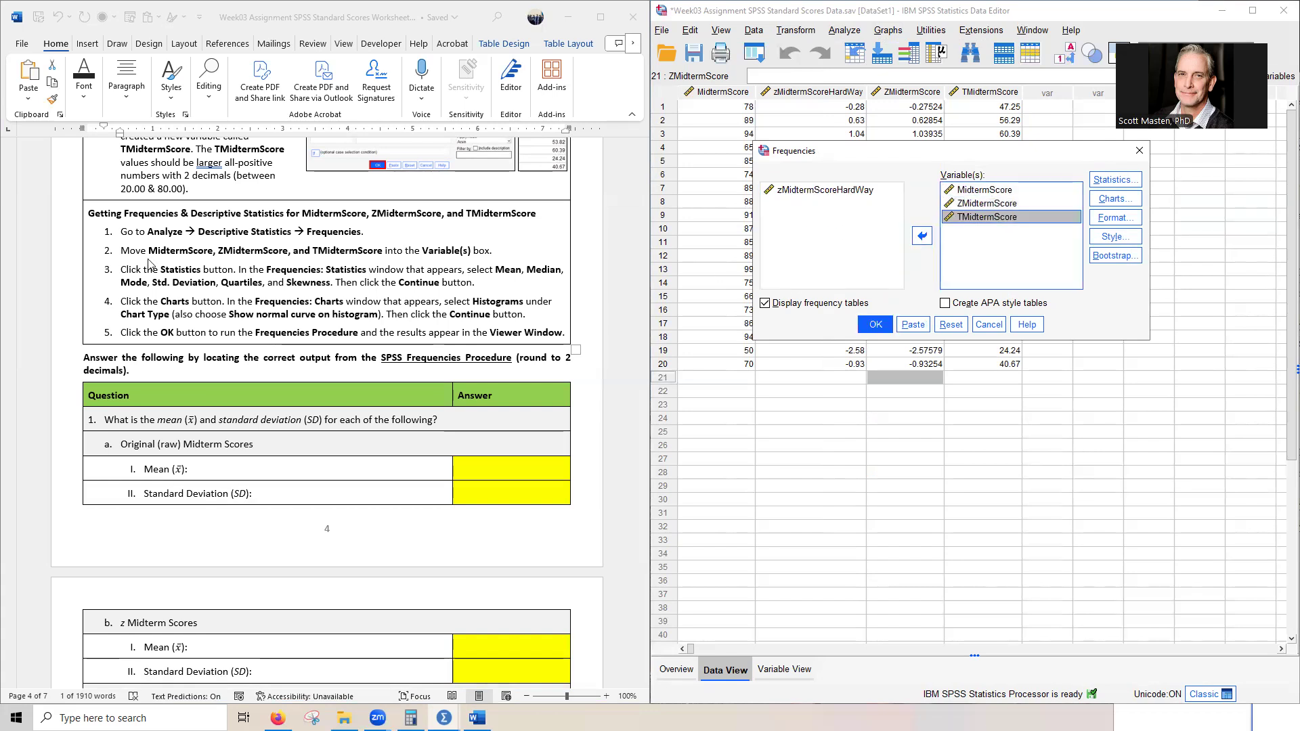
# Include the mean, median, mode, standard deviation, quartiles and skewness in the Frequencies statistics
pyautogui.click(1114, 179)
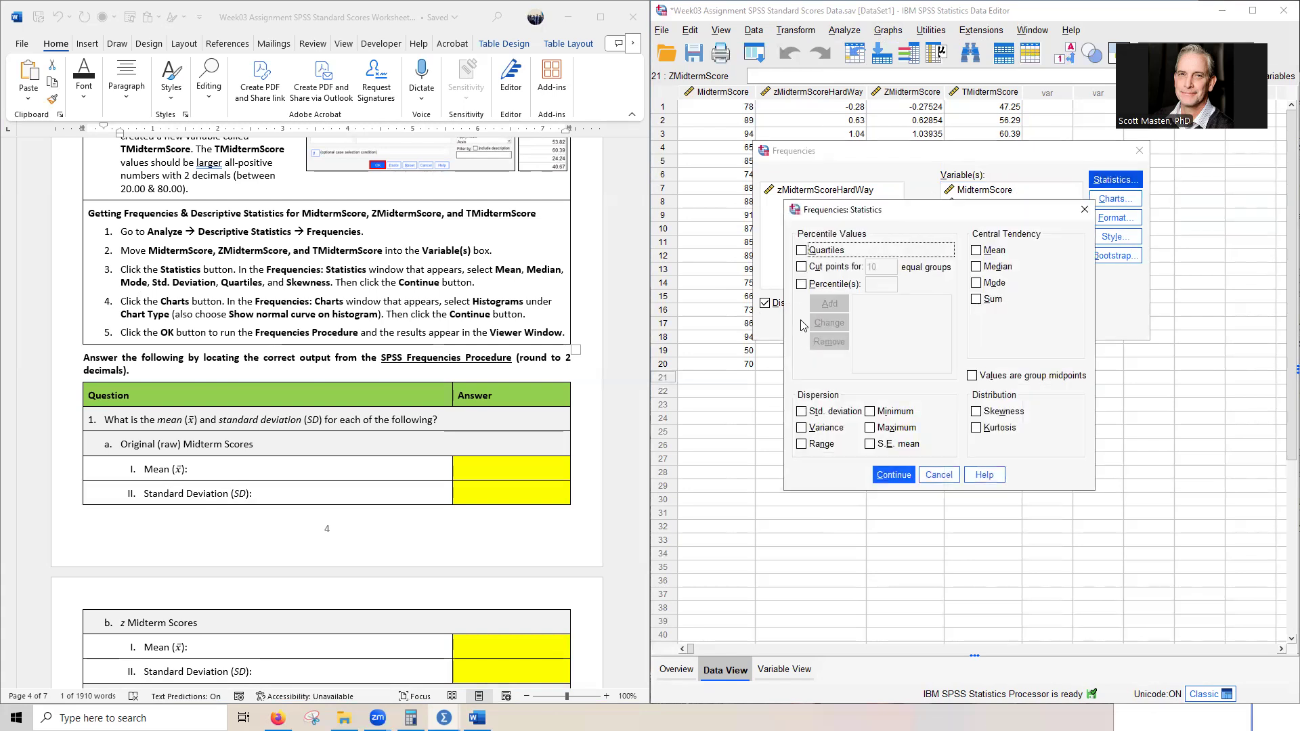
pyautogui.click(1006, 252)
pyautogui.click(1003, 270)
pyautogui.click(996, 283)
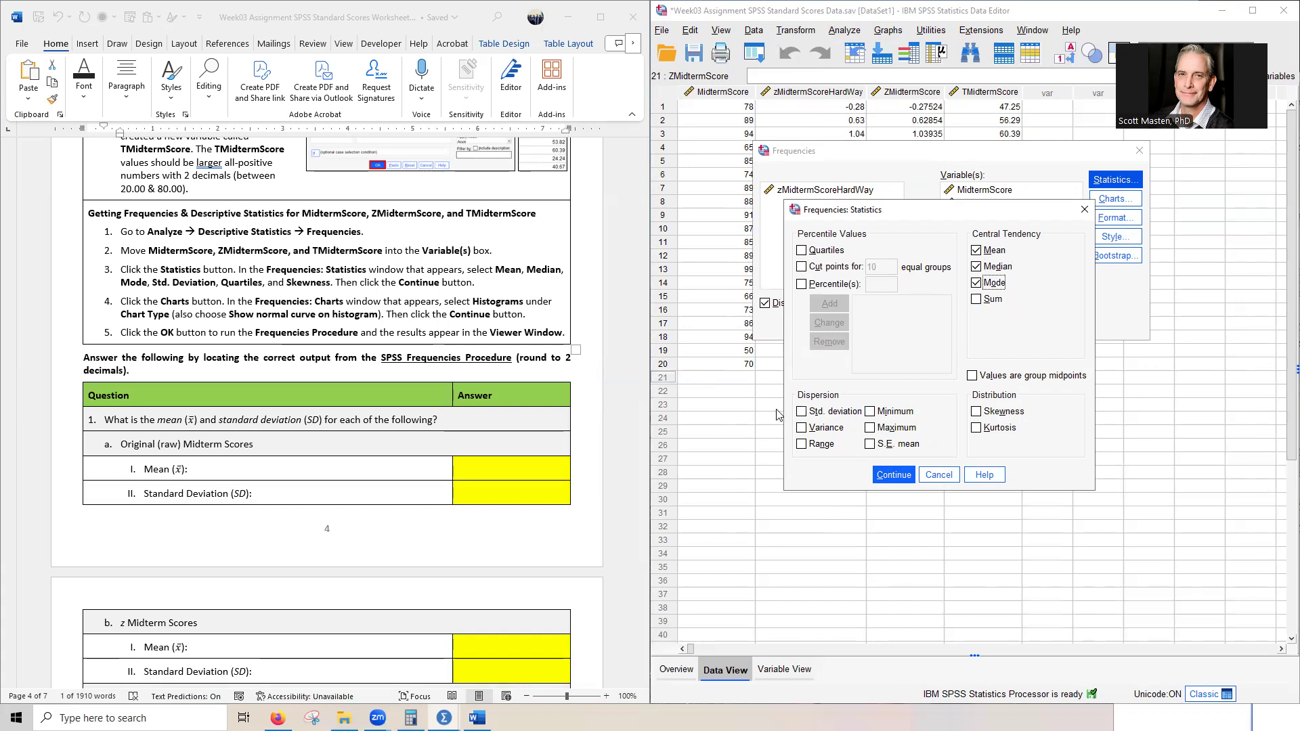
pyautogui.click(815, 413)
pyautogui.click(802, 251)
pyautogui.click(977, 410)
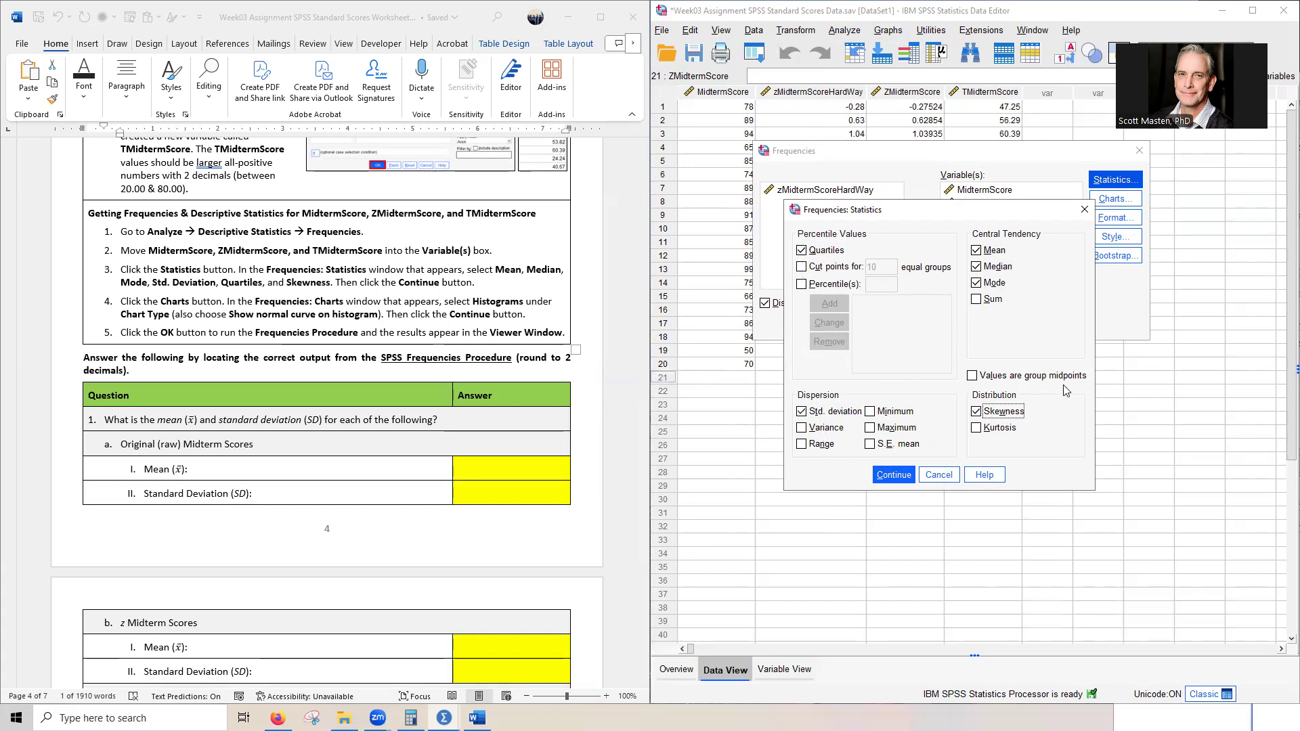
pyautogui.click(893, 475)
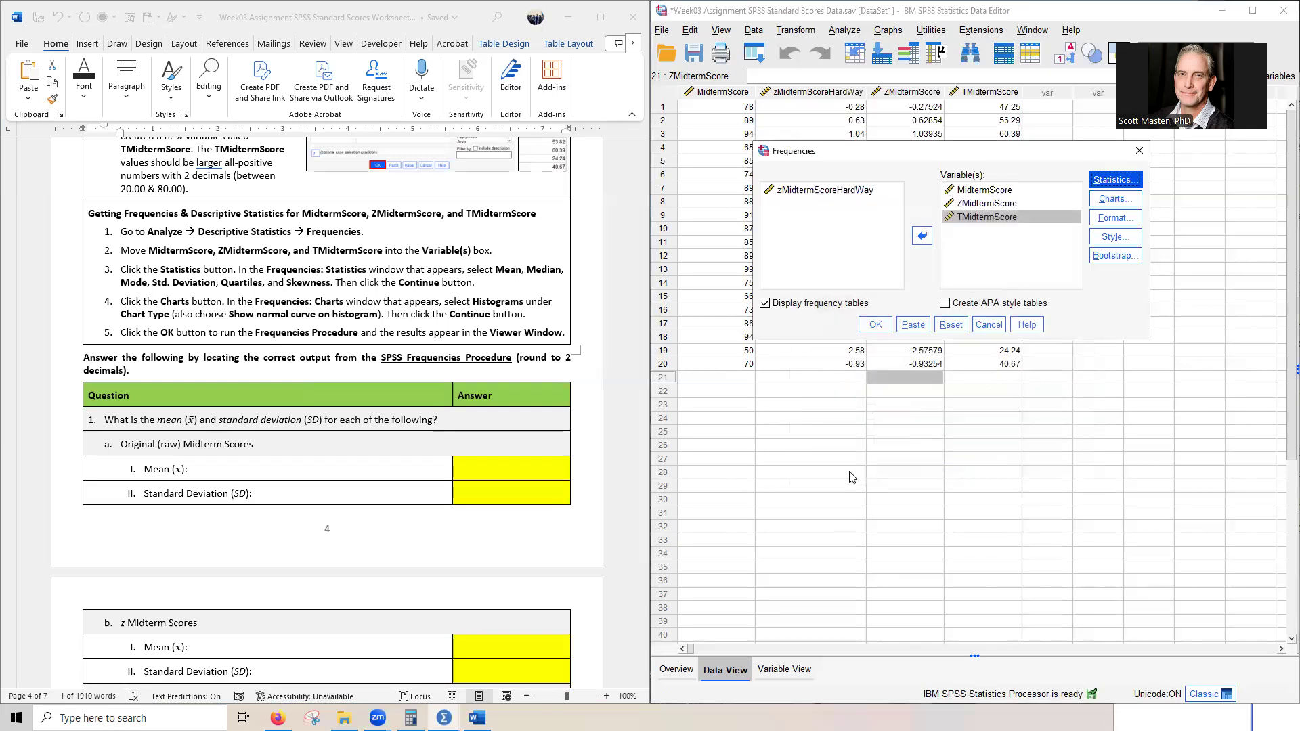
# Set the Frequencies charts to histograms with a normal curve, and run the procedure to view the Statistics table
pyautogui.click(1101, 202)
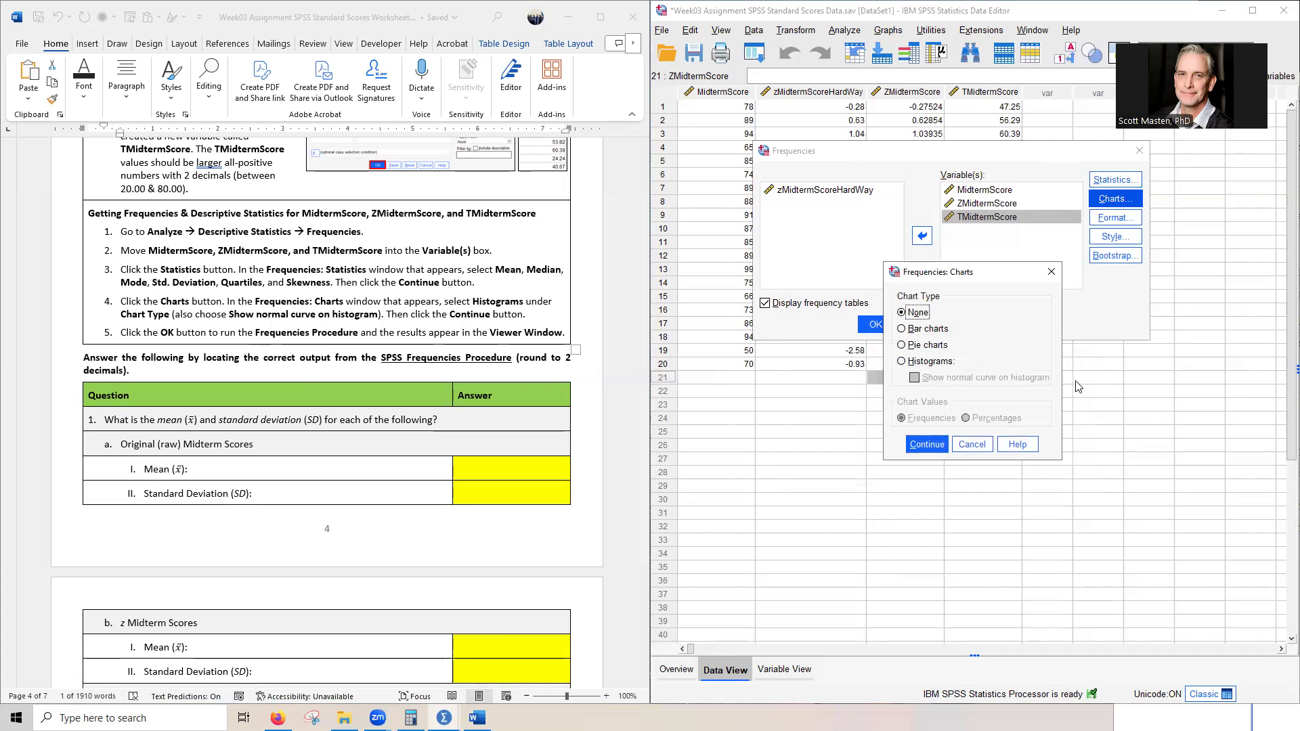
pyautogui.click(925, 362)
pyautogui.click(916, 378)
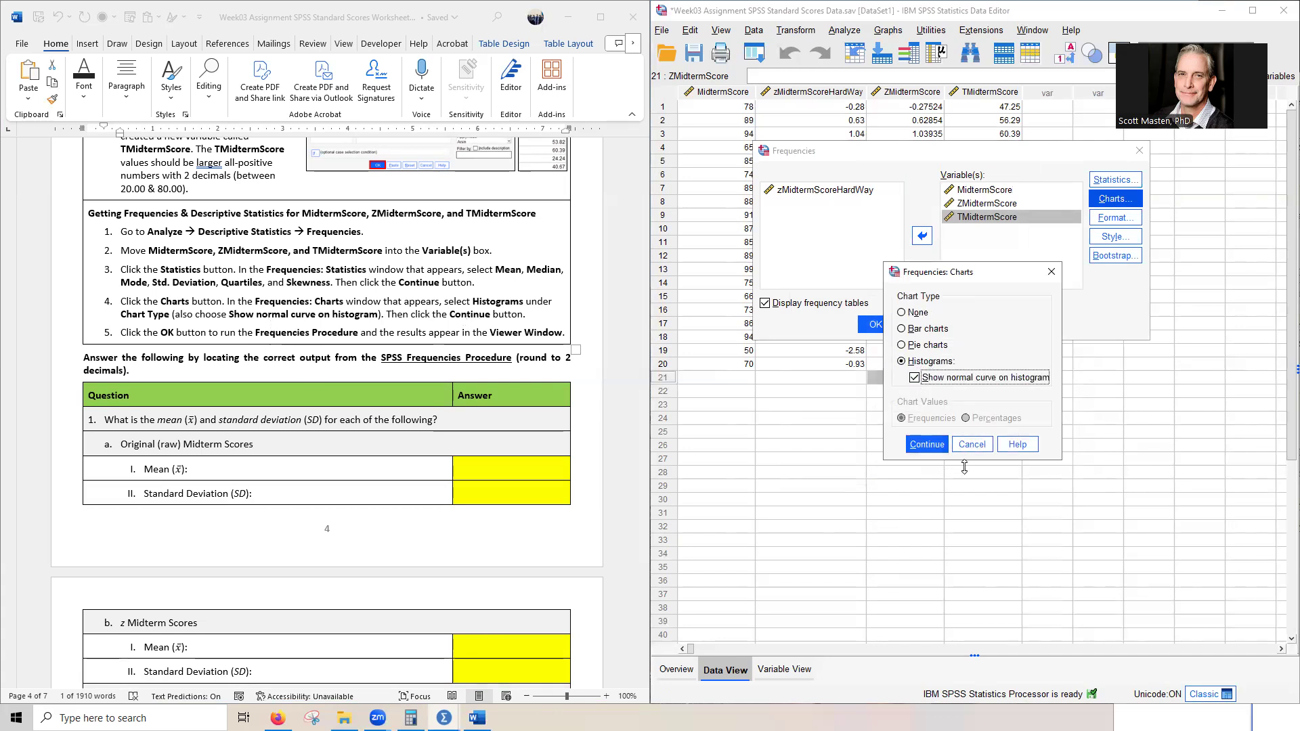
pyautogui.click(925, 445)
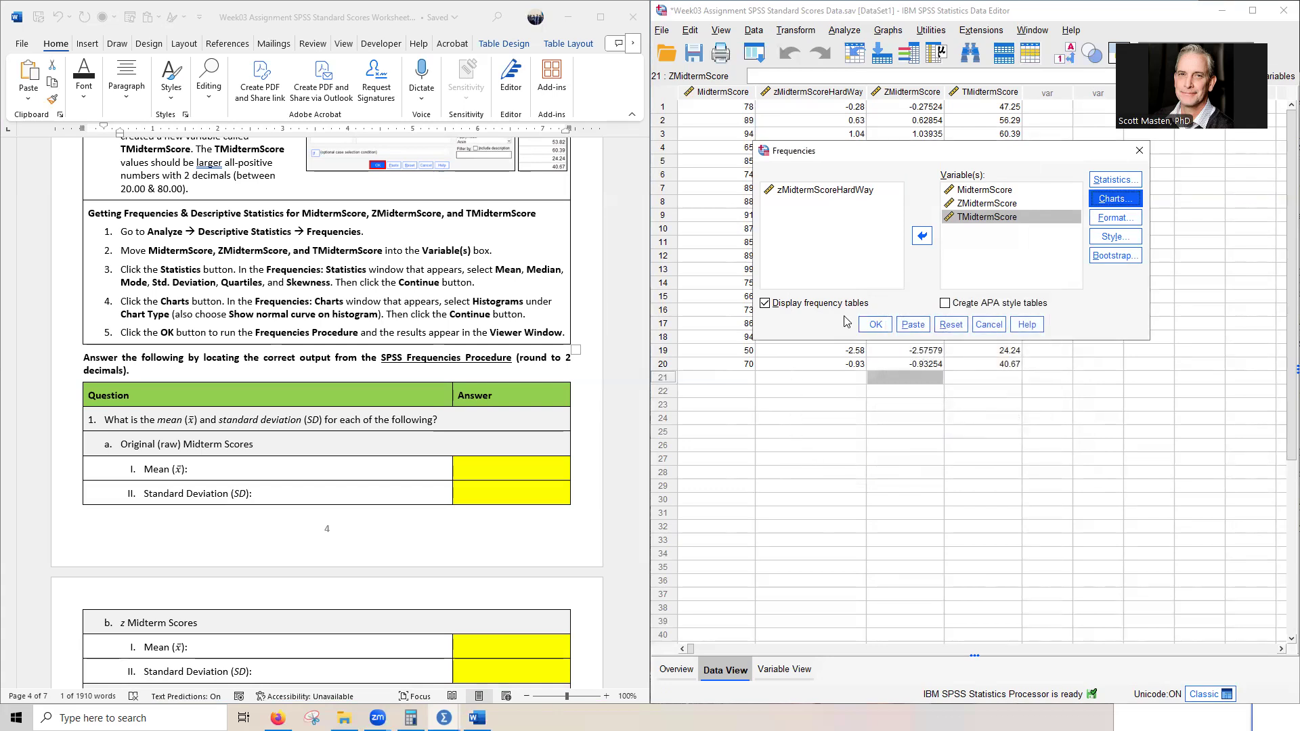
pyautogui.click(872, 331)
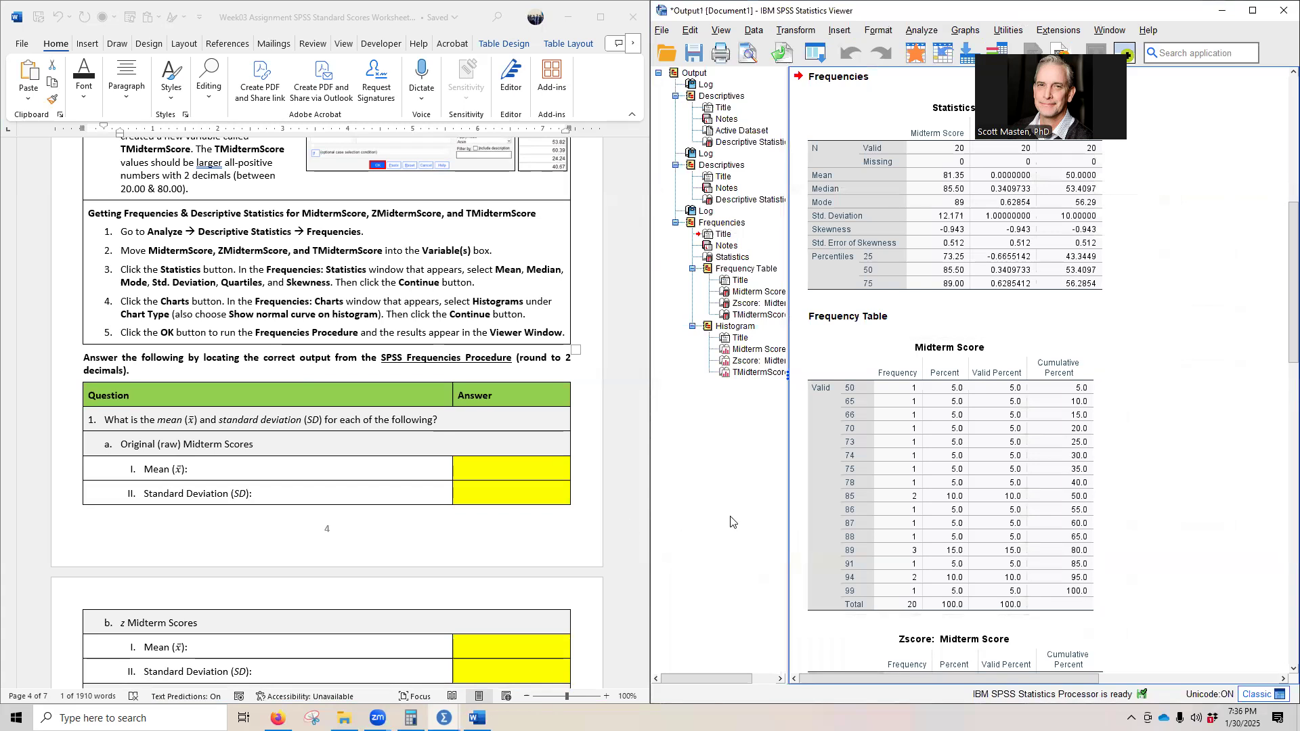
pyautogui.scroll(3, 1087, 355)
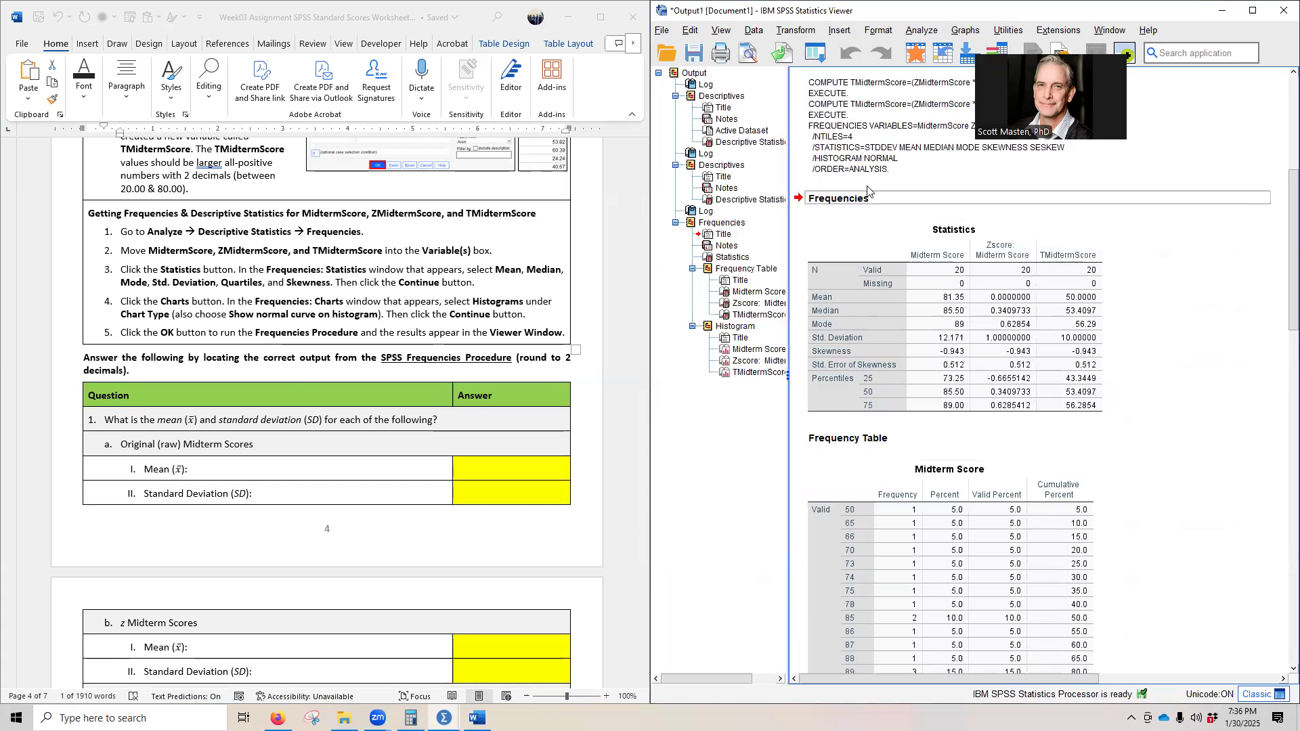
# Review the Frequencies output for the three score variables: the Statistics table, the frequency tables and the histograms
pyautogui.click(925, 409)
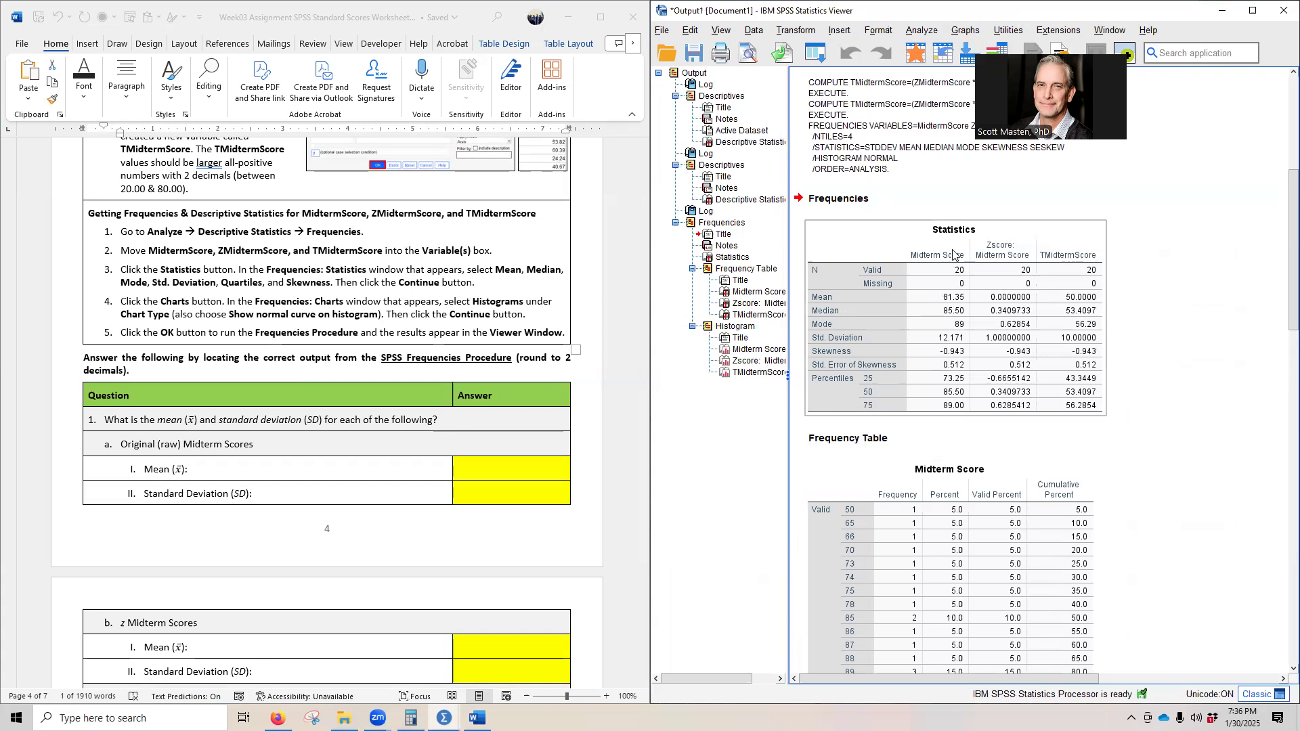
pyautogui.scroll(-5, 1196, 410)
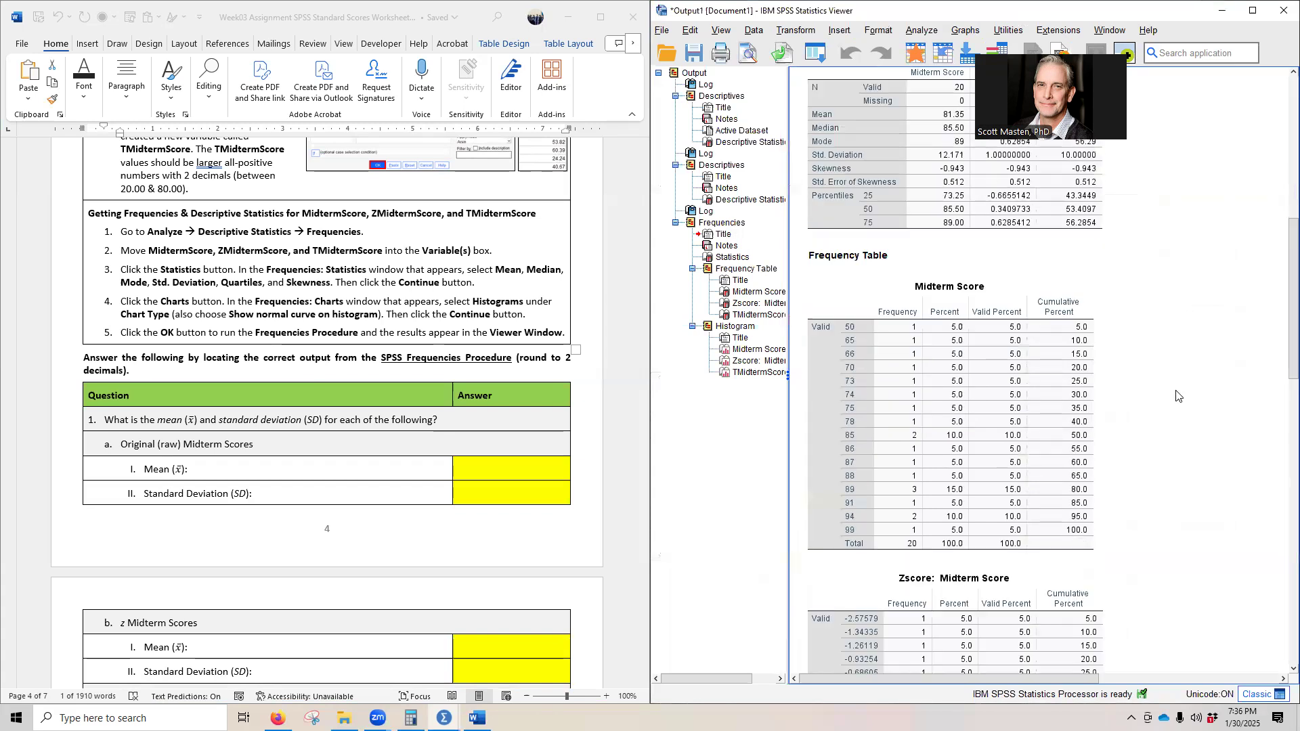
pyautogui.scroll(-9, 1174, 450)
pyautogui.scroll(-13, 1168, 457)
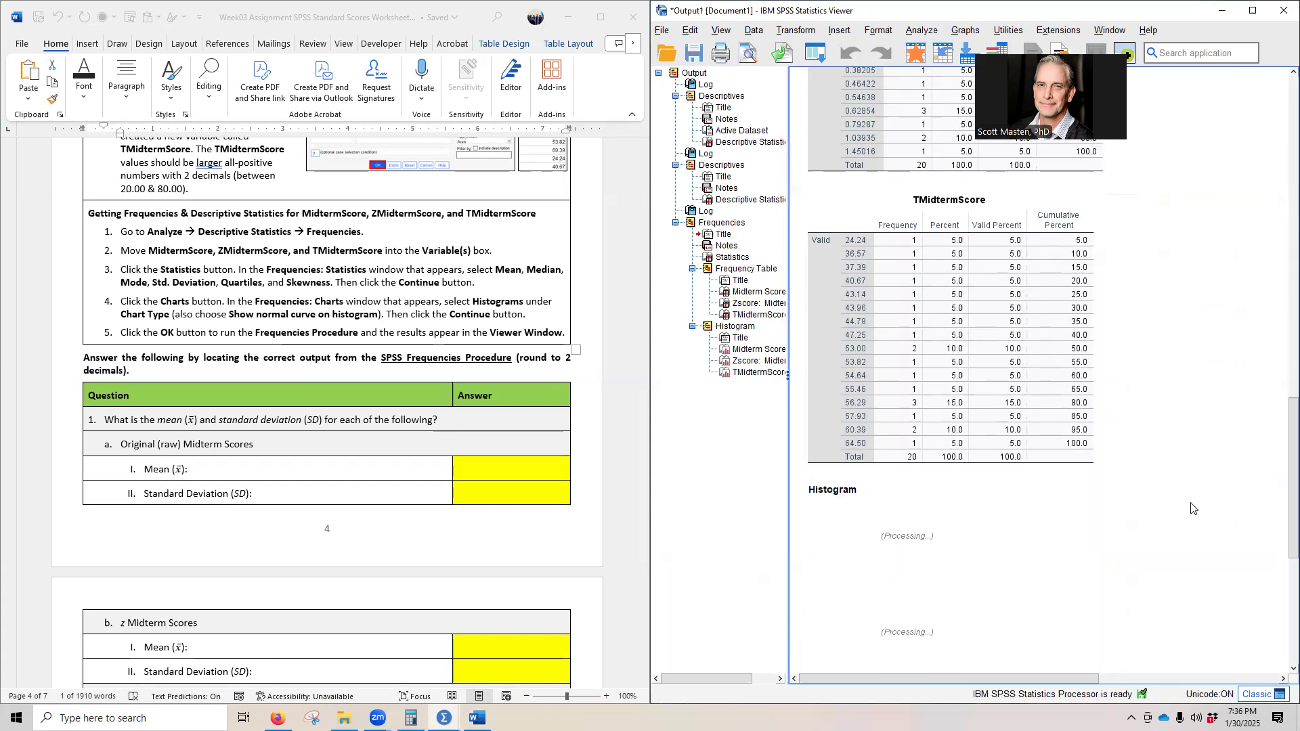
pyautogui.scroll(-15, 1160, 450)
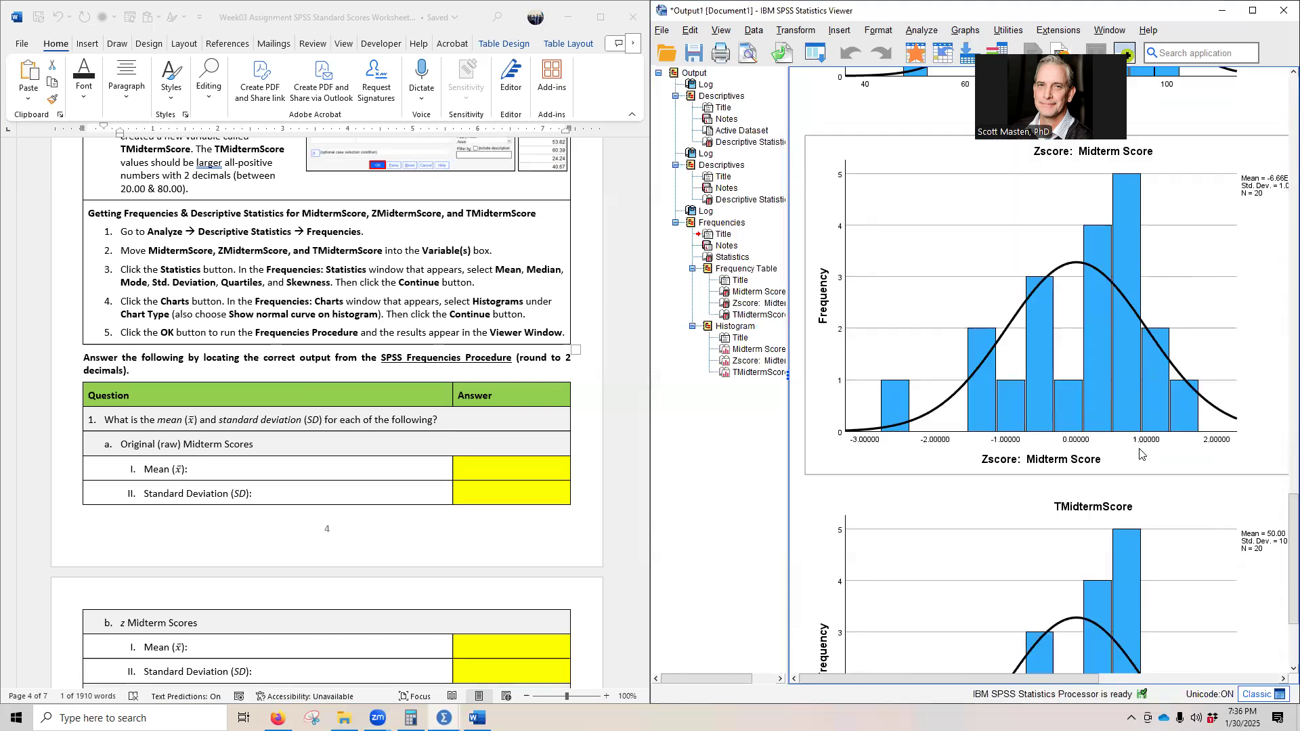
pyautogui.scroll(20, 1085, 474)
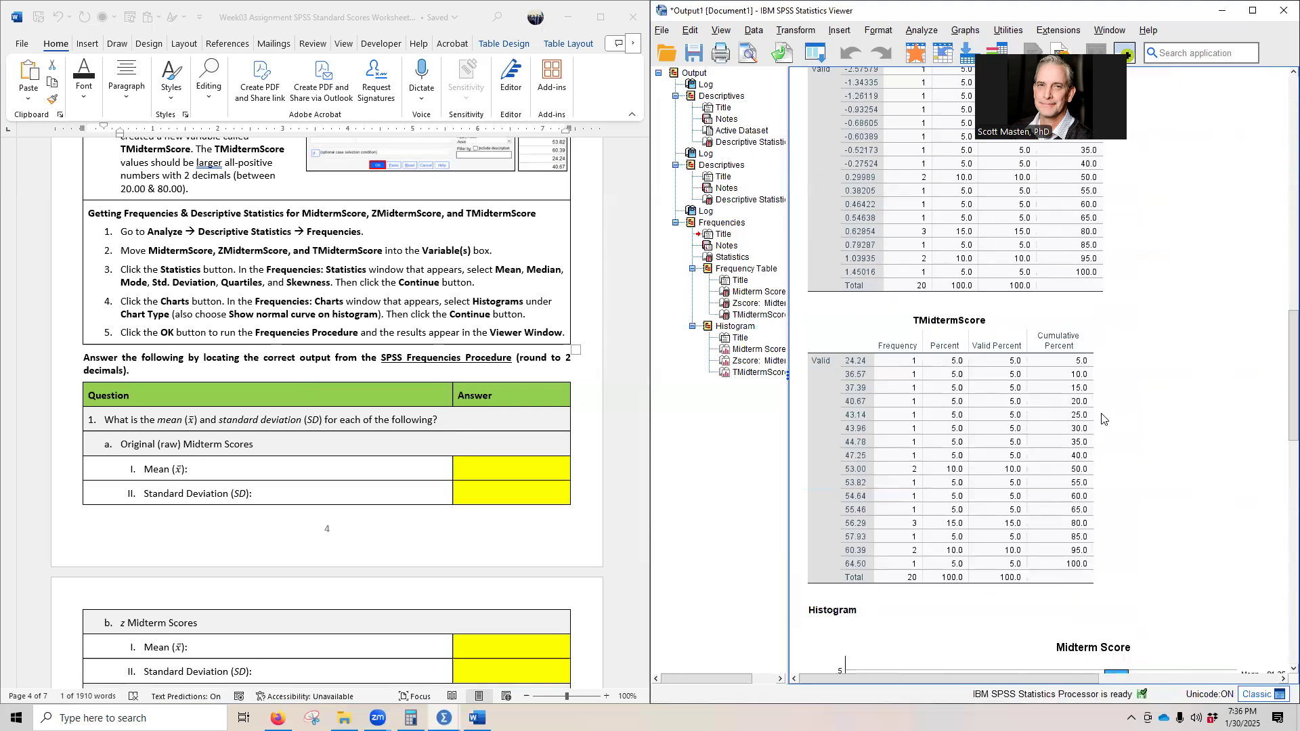
pyautogui.scroll(-7, 1258, 392)
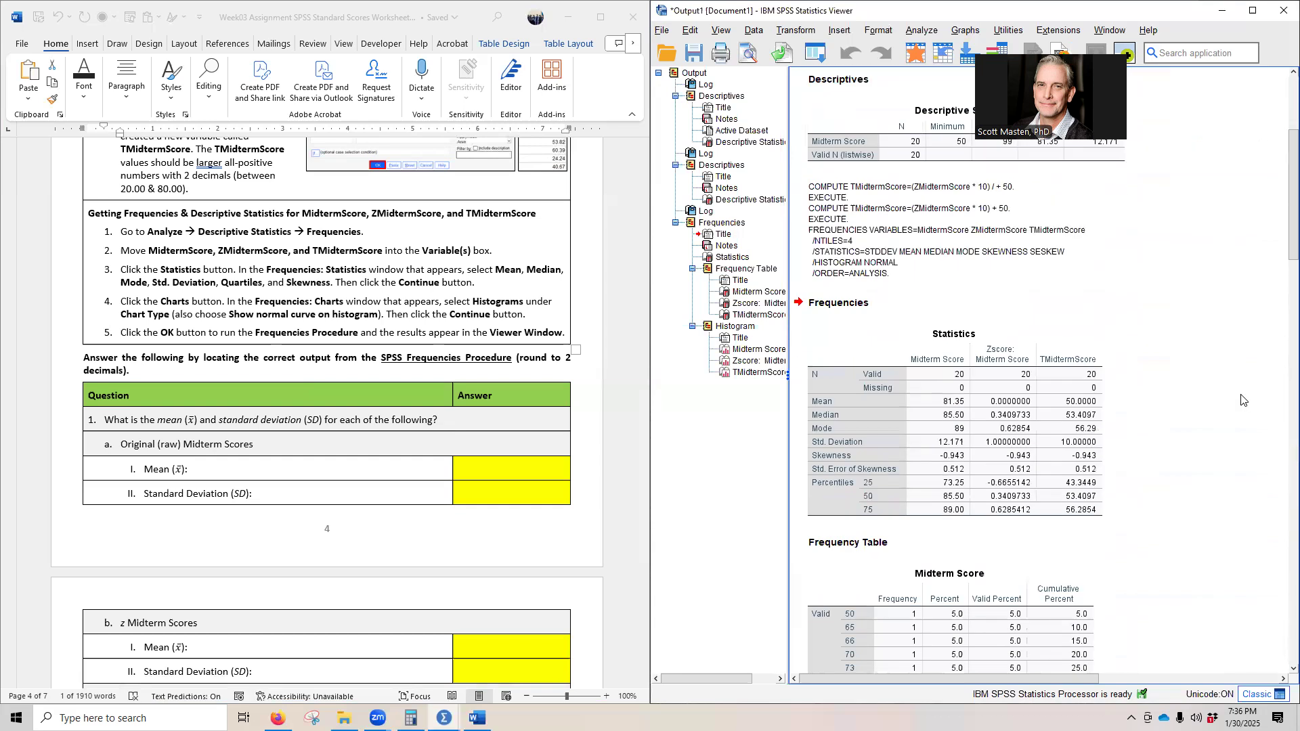
pyautogui.scroll(-3, 447, 444)
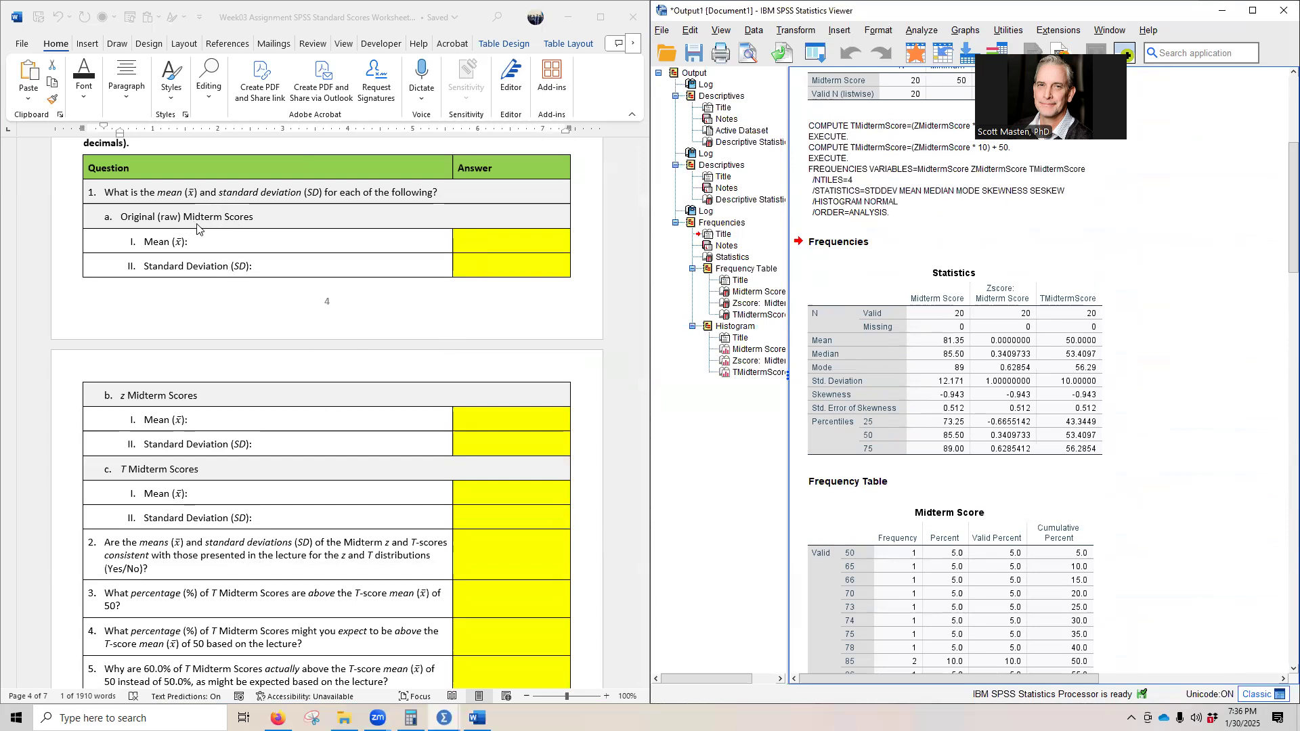
# Answer question 1a with the mean and standard deviation of the raw Midterm Scores from the Statistics table, rounded to two decimals
pyautogui.click(959, 298)
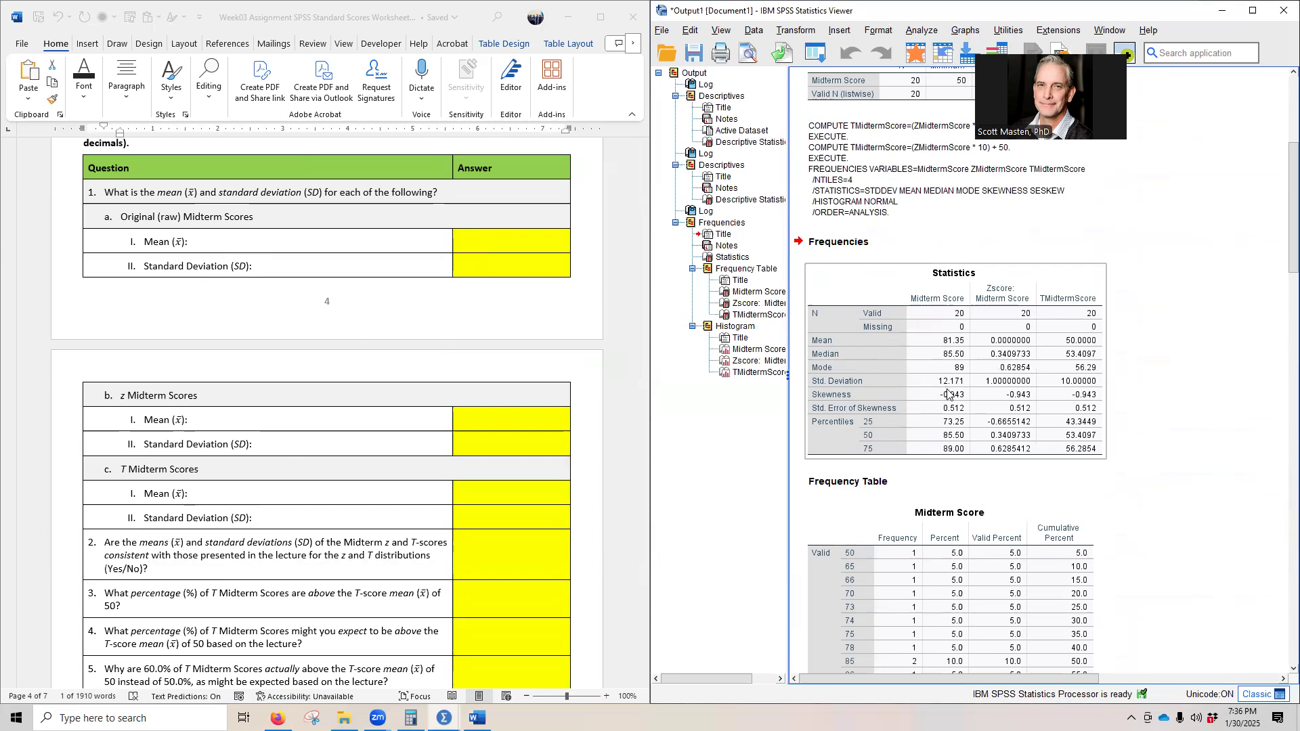
pyautogui.click(478, 241)
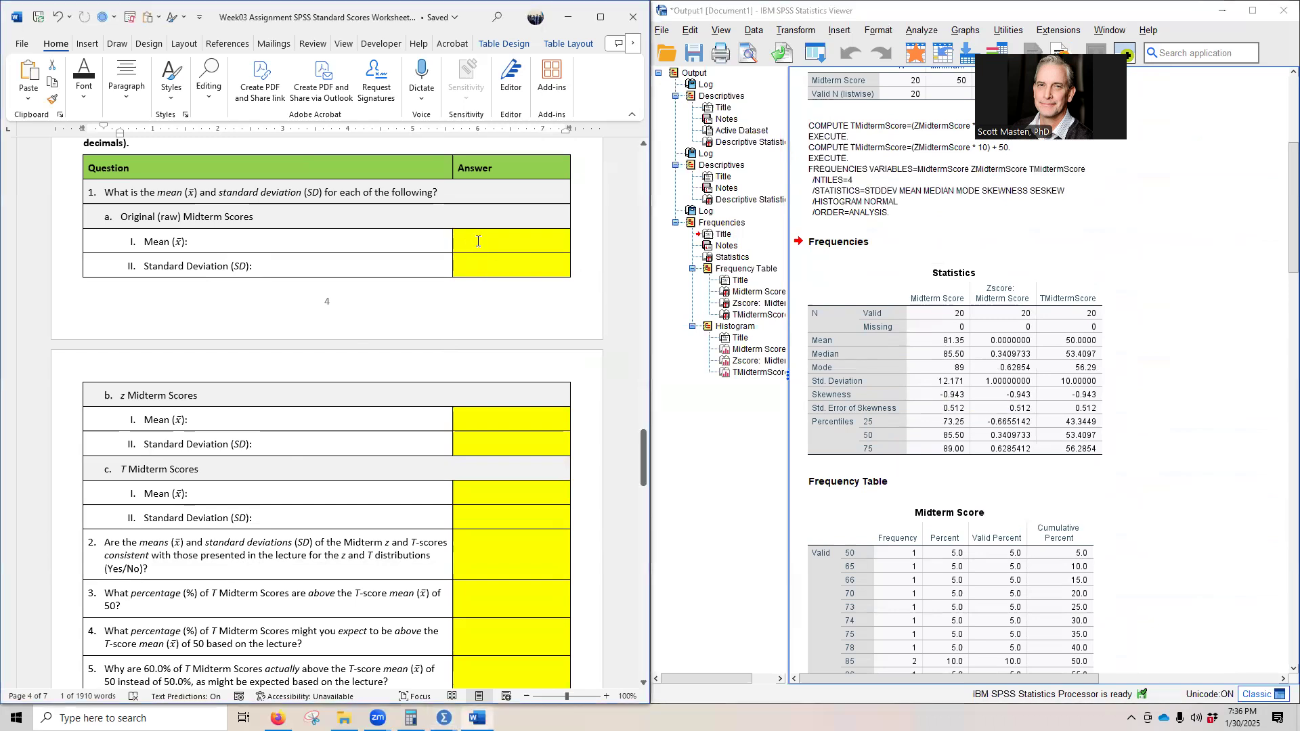
pyautogui.moveTo(478, 241); pyautogui.dragTo(485, 266)
pyautogui.click(573, 248)
# Answer question 1b for the z Midterm Scores with a mean of 0.00 and a standard deviation of 1.00
pyautogui.click(473, 416)
pyautogui.scroll(-5, 526, 380)
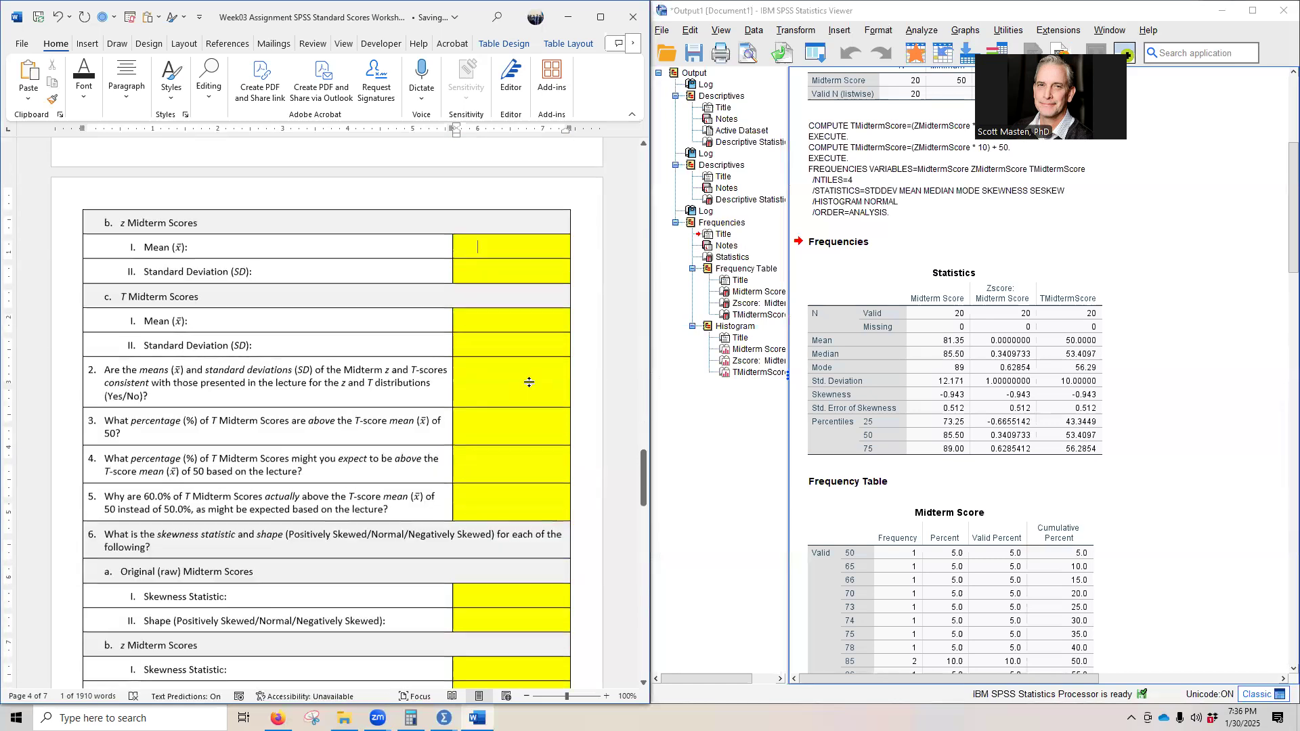
pyautogui.click(1027, 307)
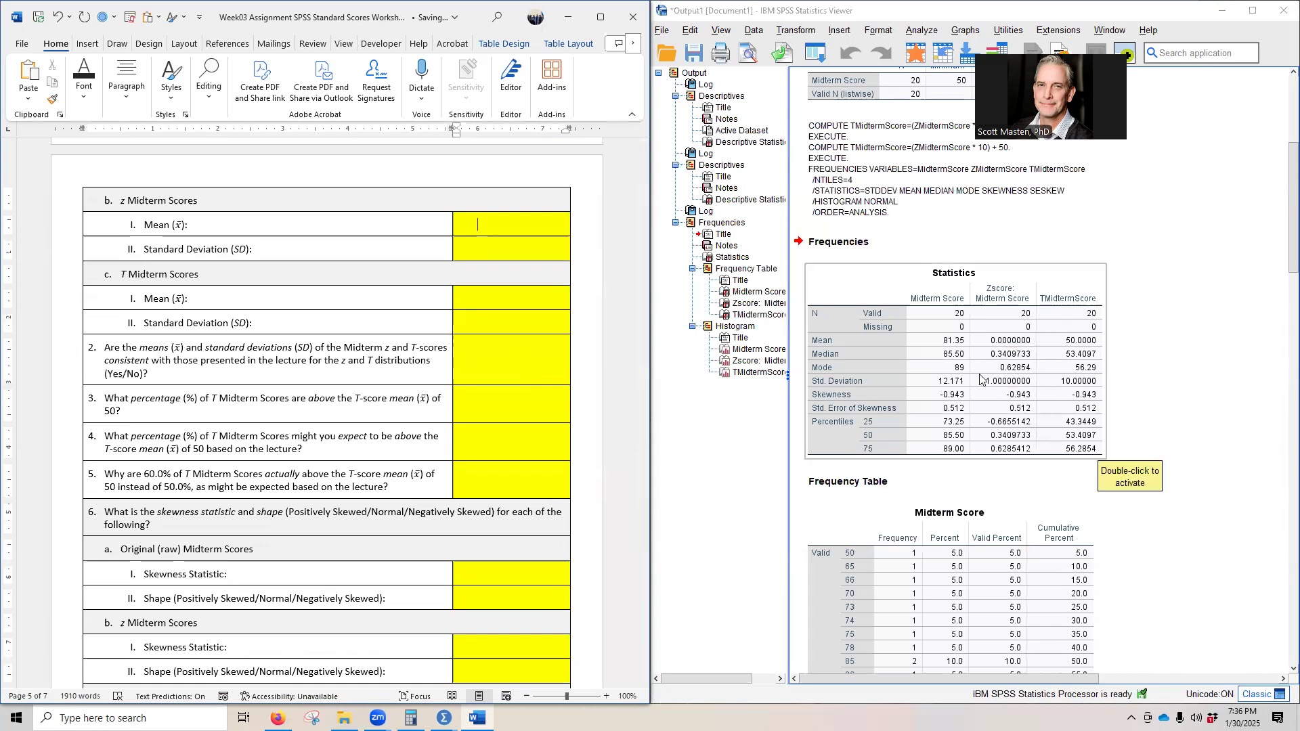
pyautogui.click(492, 223)
pyautogui.moveTo(486, 217); pyautogui.dragTo(489, 252)
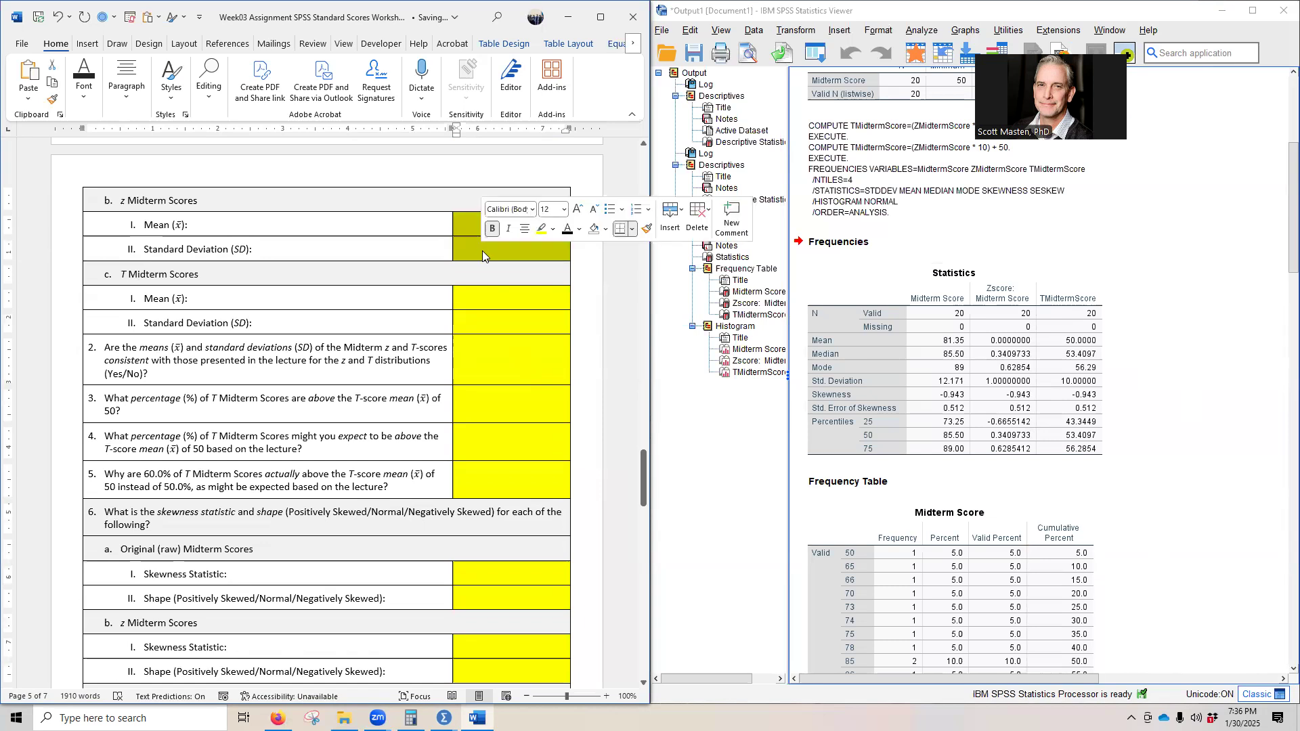
pyautogui.write('0.00 1.00')
# Answer question 1c for the T Midterm Scores with a mean of 50.00 and a standard deviation of 10.00
pyautogui.click(481, 300)
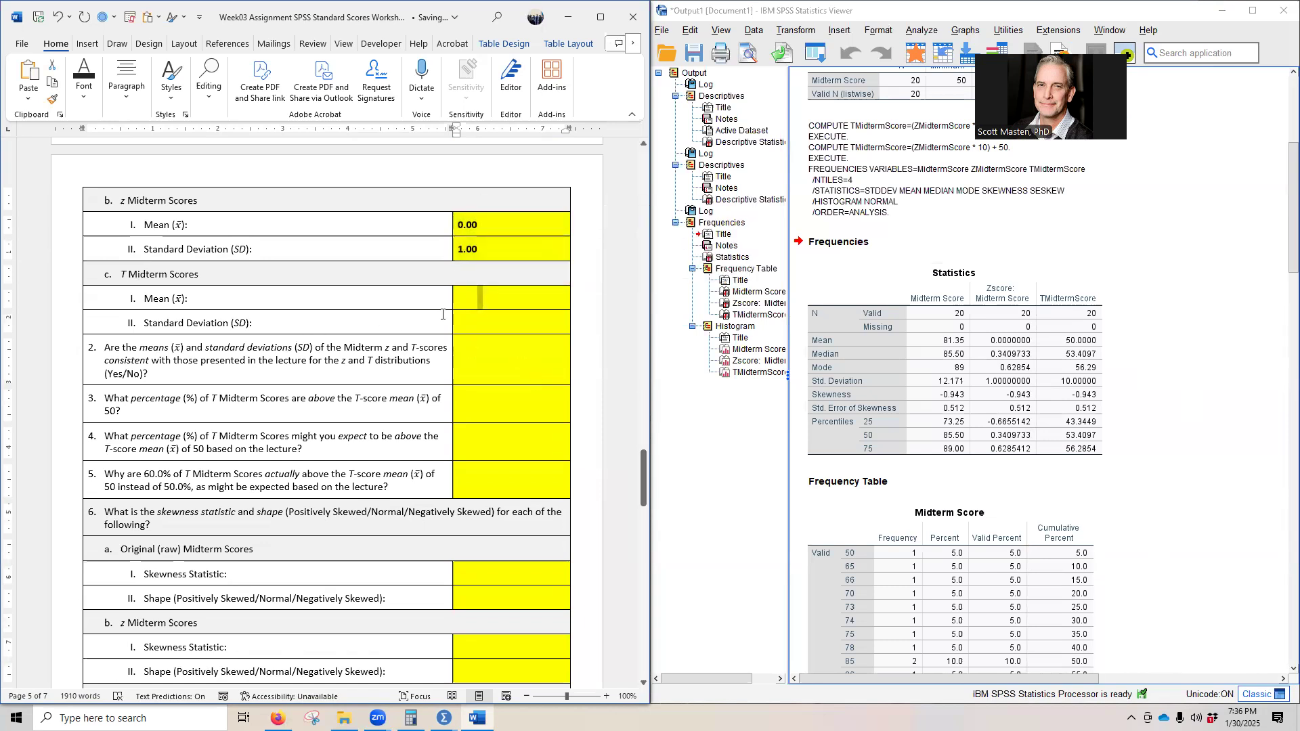
pyautogui.click(970, 313)
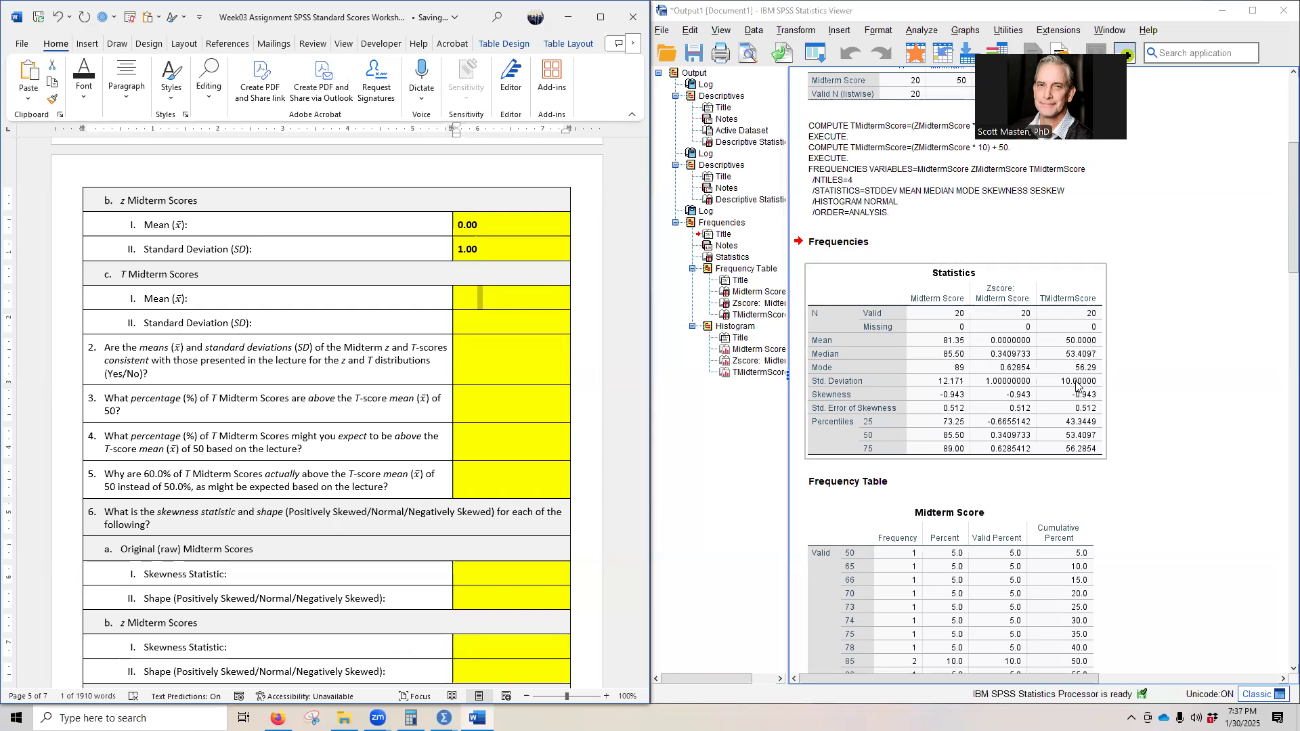
pyautogui.moveTo(500, 299); pyautogui.dragTo(512, 318)
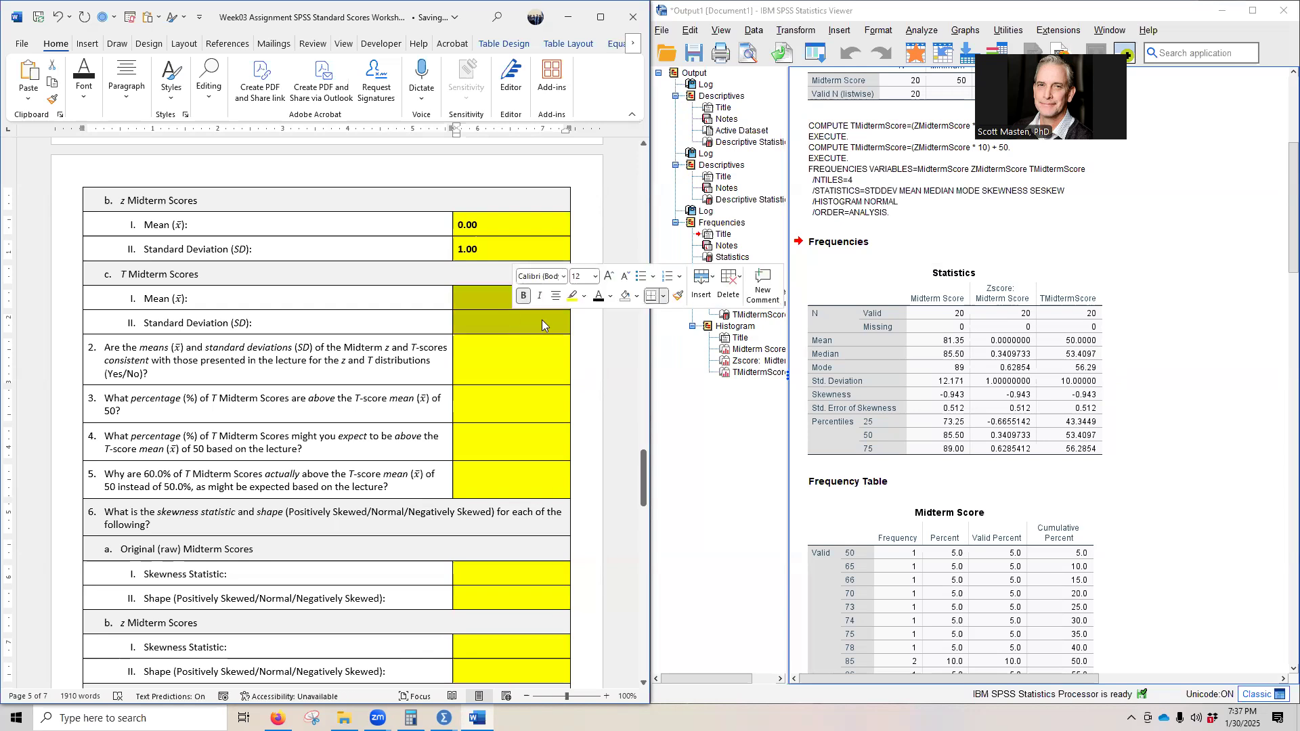
pyautogui.write('50.00 10.00')
# Answer question 2, on consistency with the lecture's z and T distributions, with Yes
pyautogui.click(493, 367)
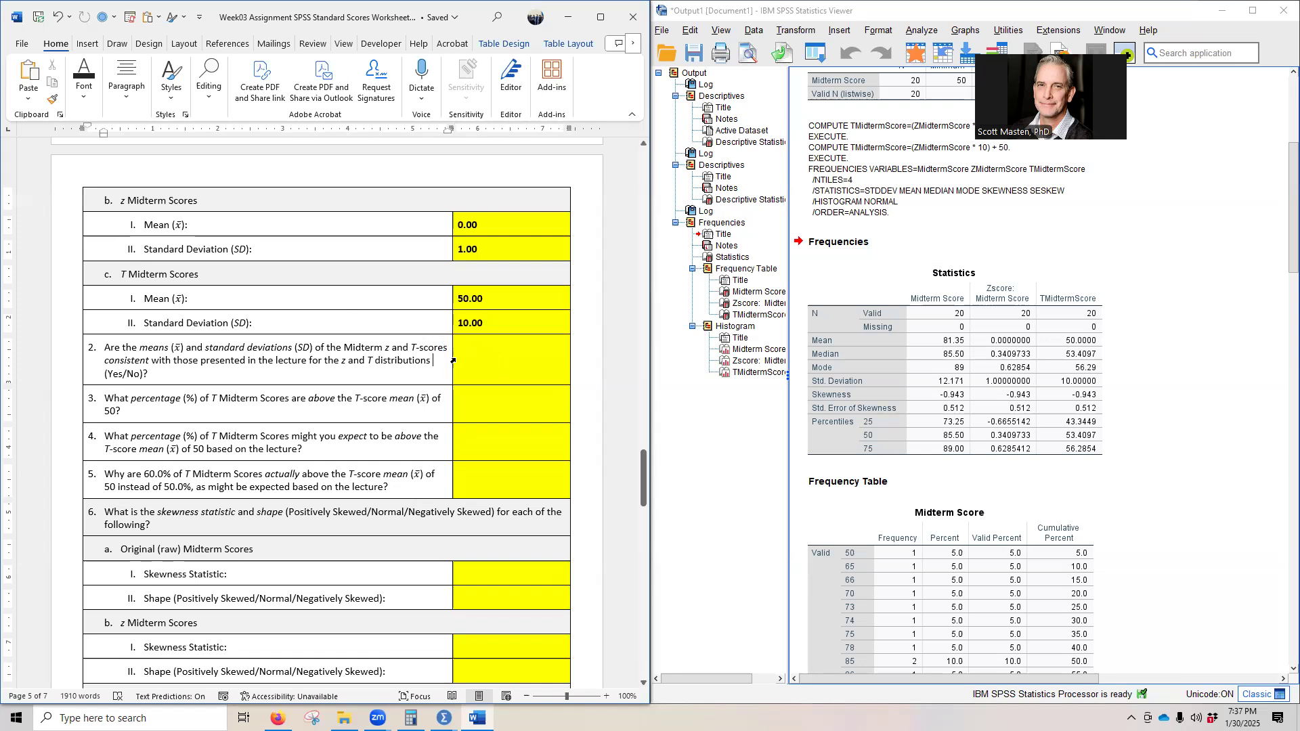
pyautogui.click(454, 355)
pyautogui.click(527, 335)
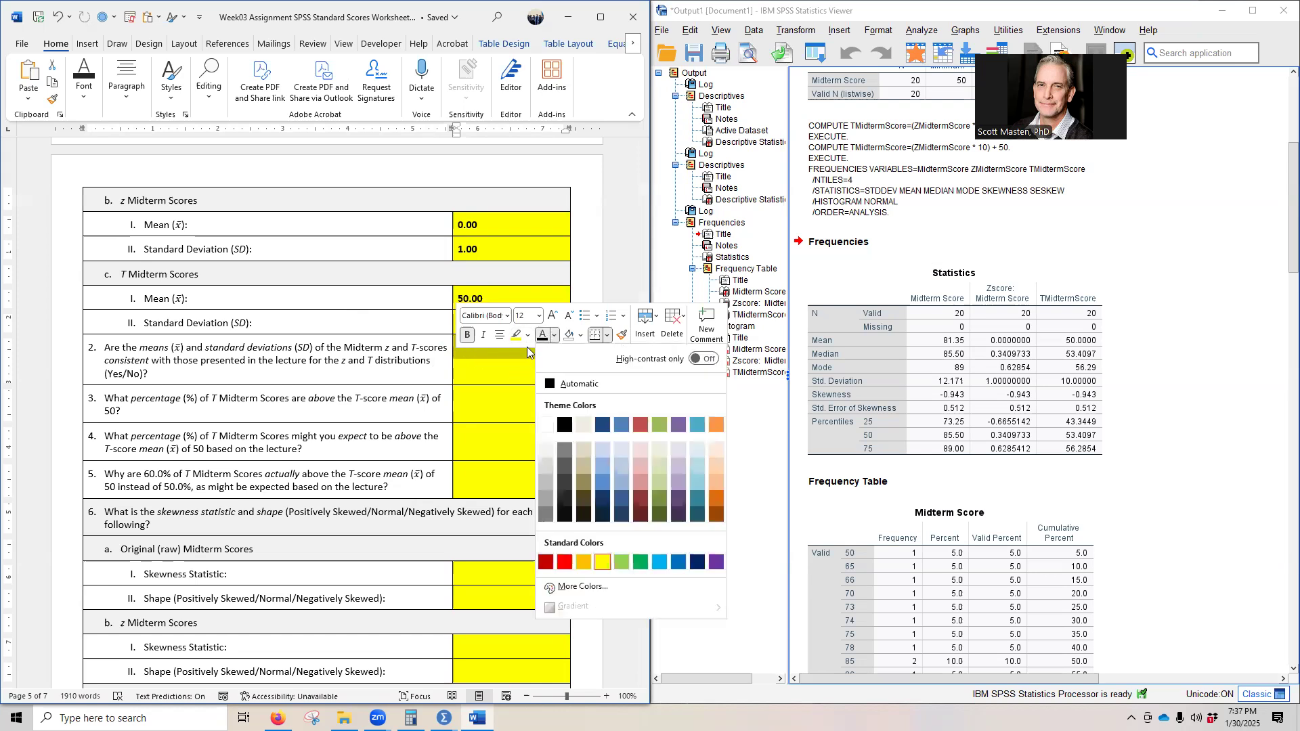
pyautogui.press('Escape')
pyautogui.write('Yes')
# Check the cumulative percents in the TMidtermScore frequency table and answer question 3 with 60.0
pyautogui.scroll(-3, 370, 433)
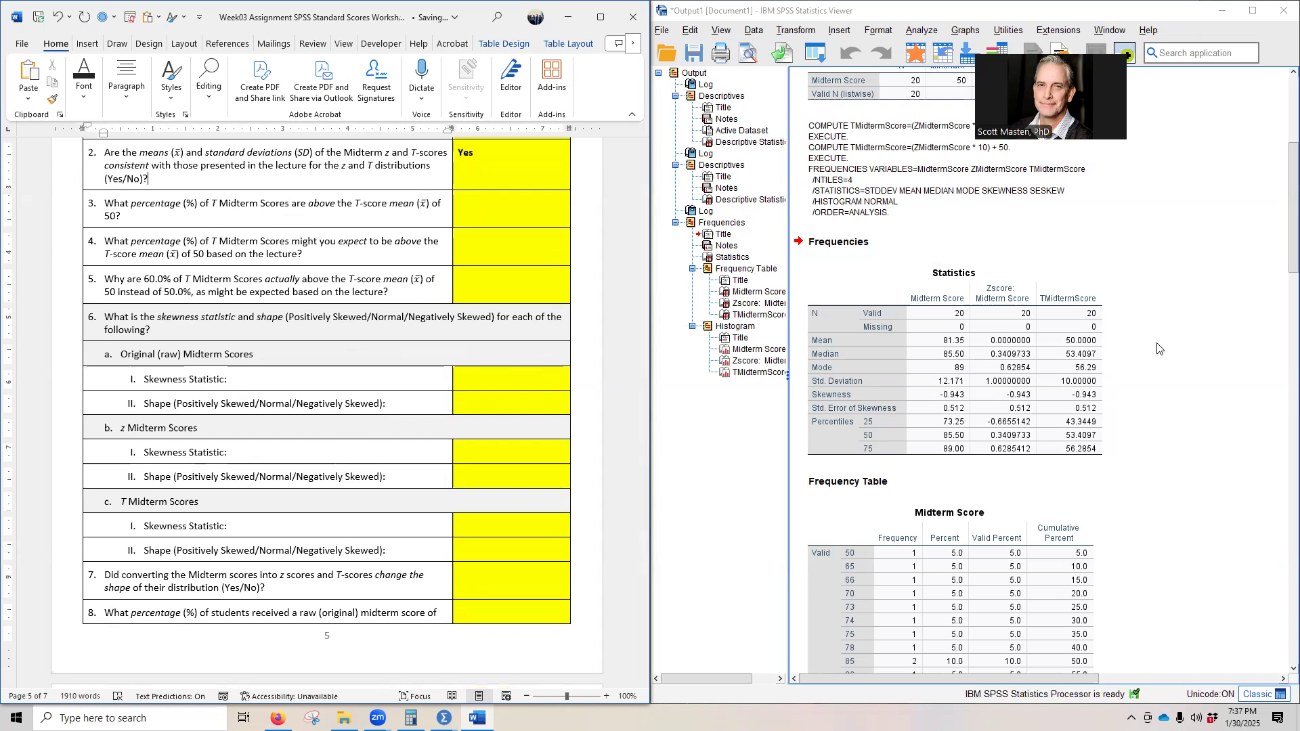
pyautogui.scroll(-10, 1161, 349)
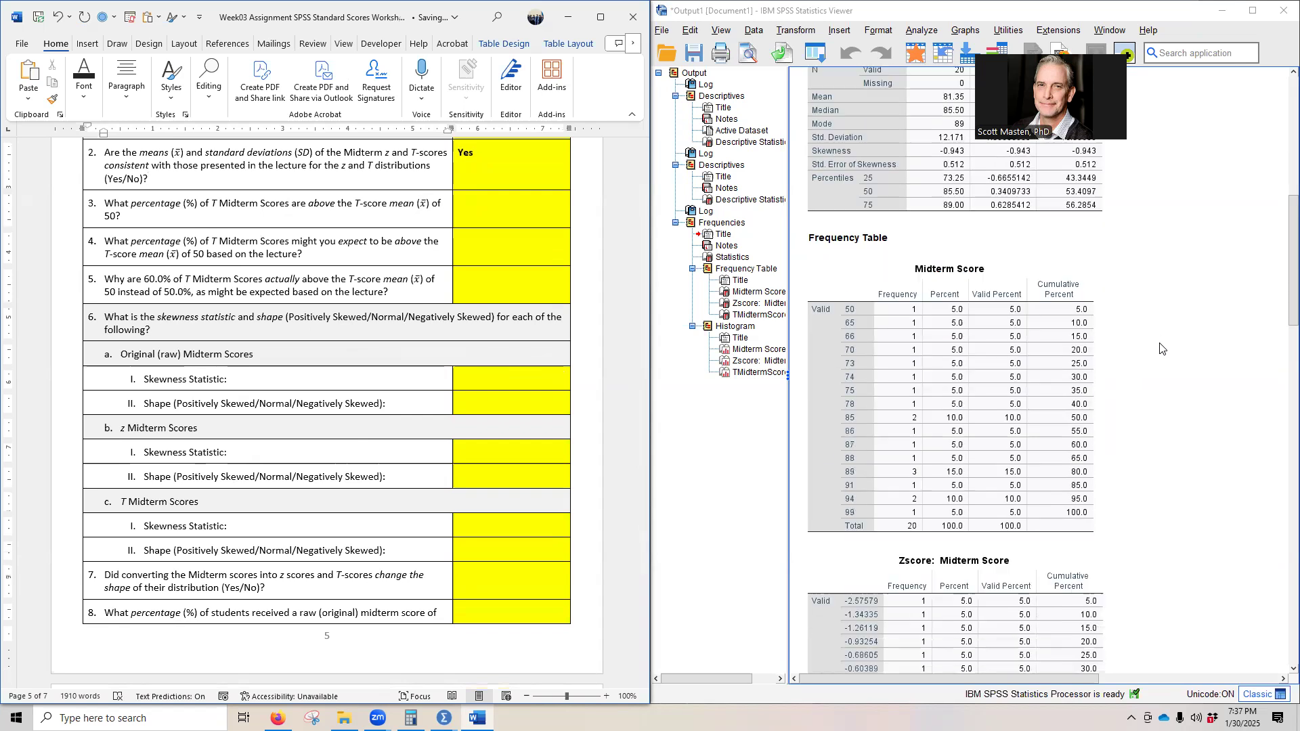
pyautogui.scroll(-10, 1161, 349)
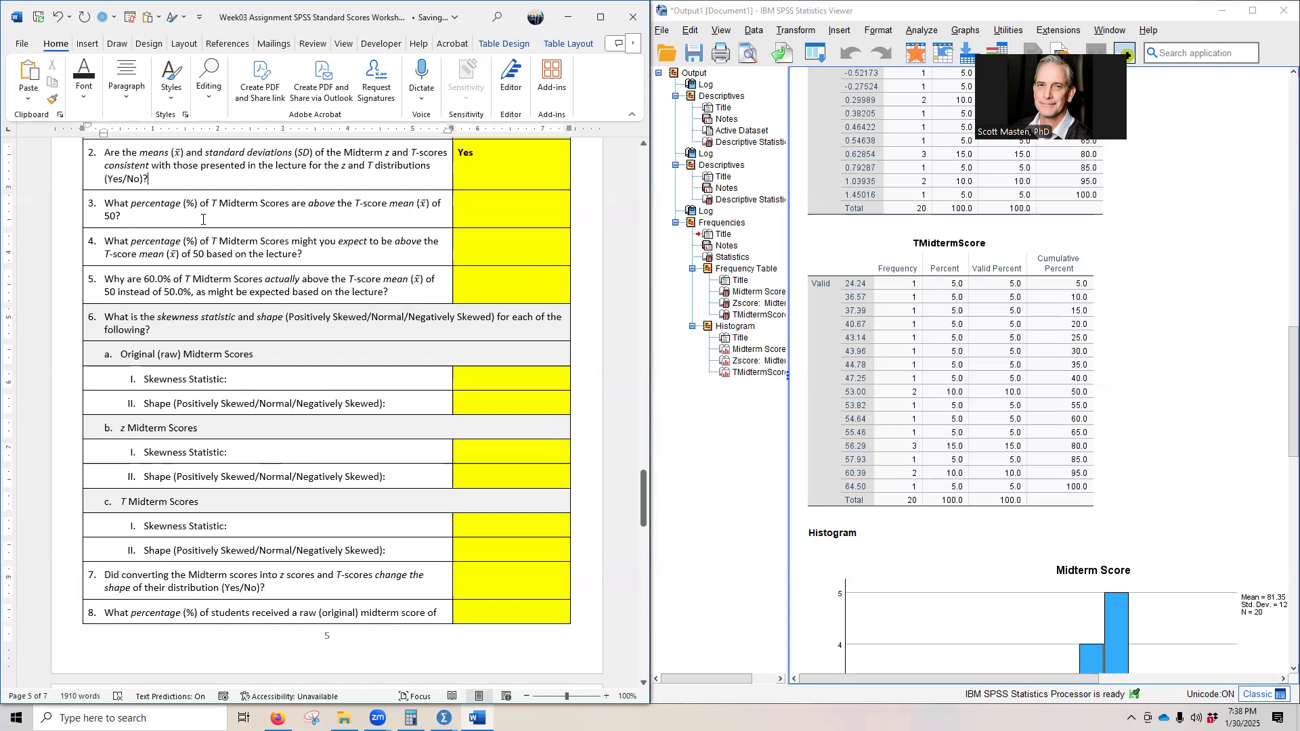
pyautogui.click(806, 354)
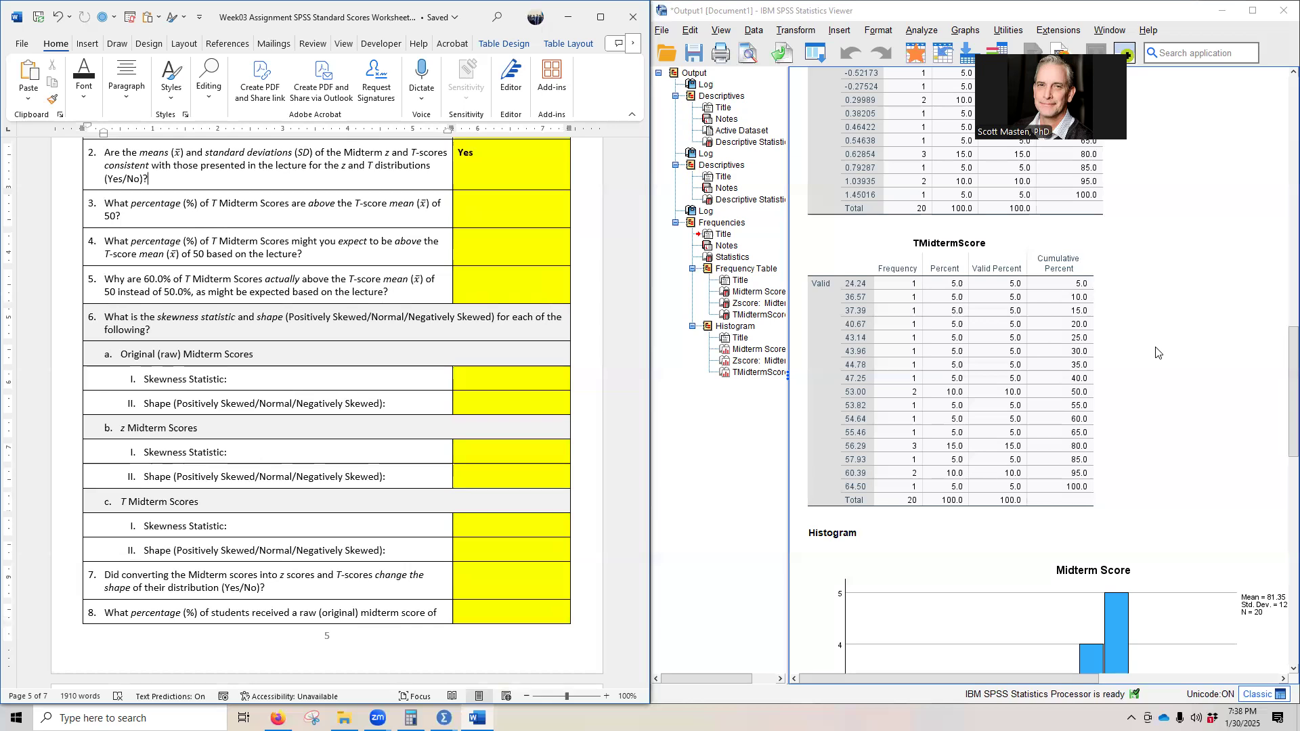
pyautogui.click(848, 381)
pyautogui.rightClick(859, 377)
pyautogui.press('Escape')
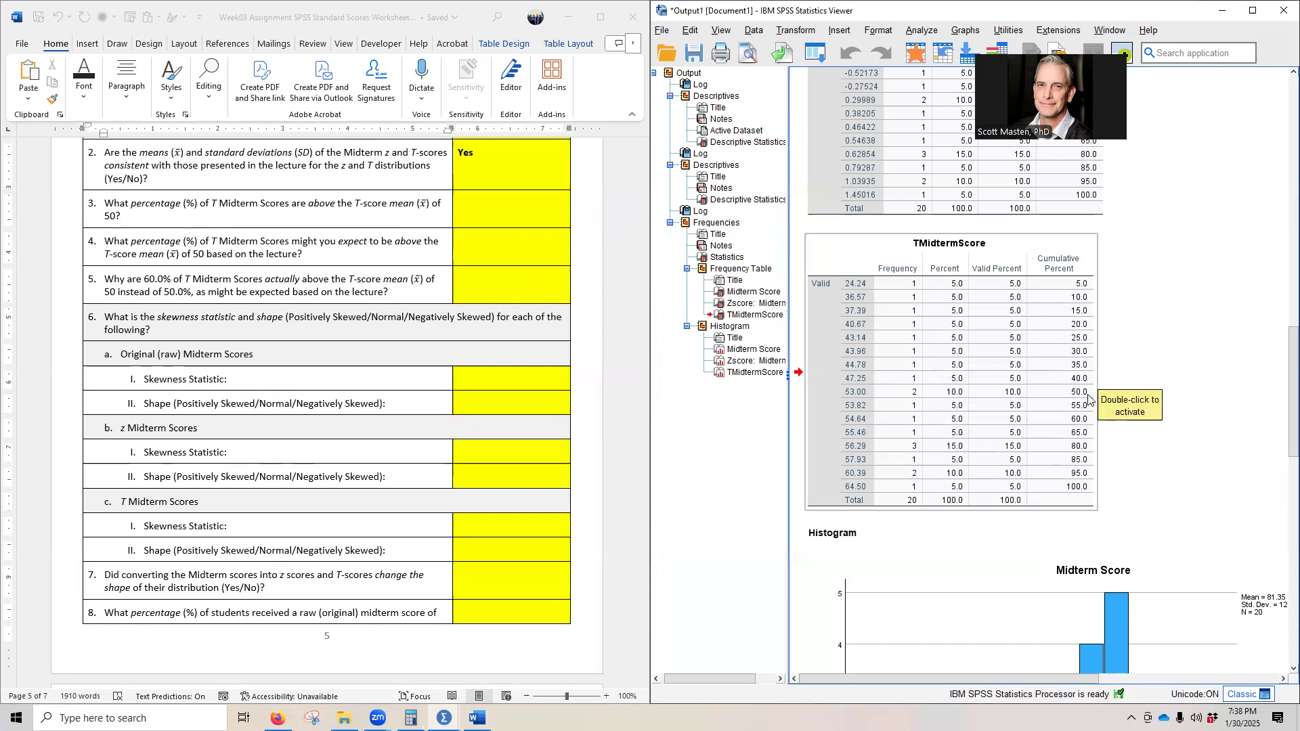
pyautogui.click(501, 199)
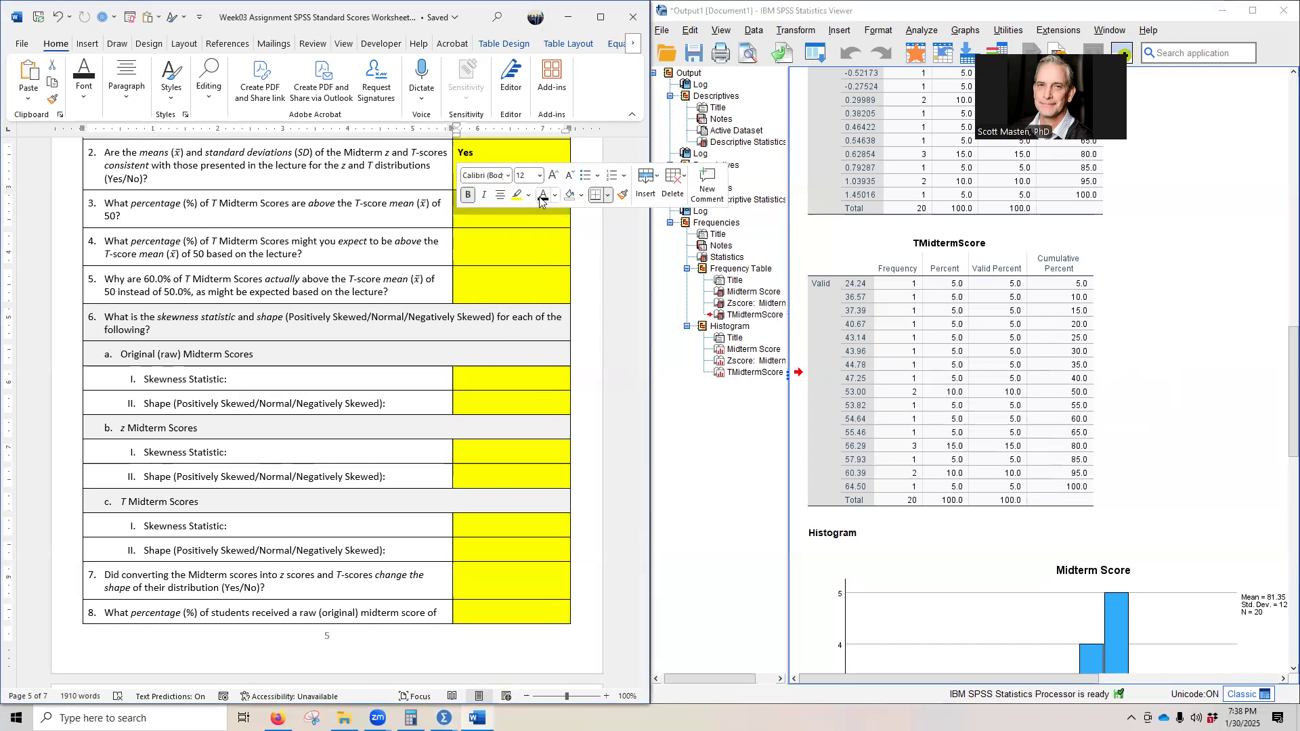
pyautogui.write('60.0')
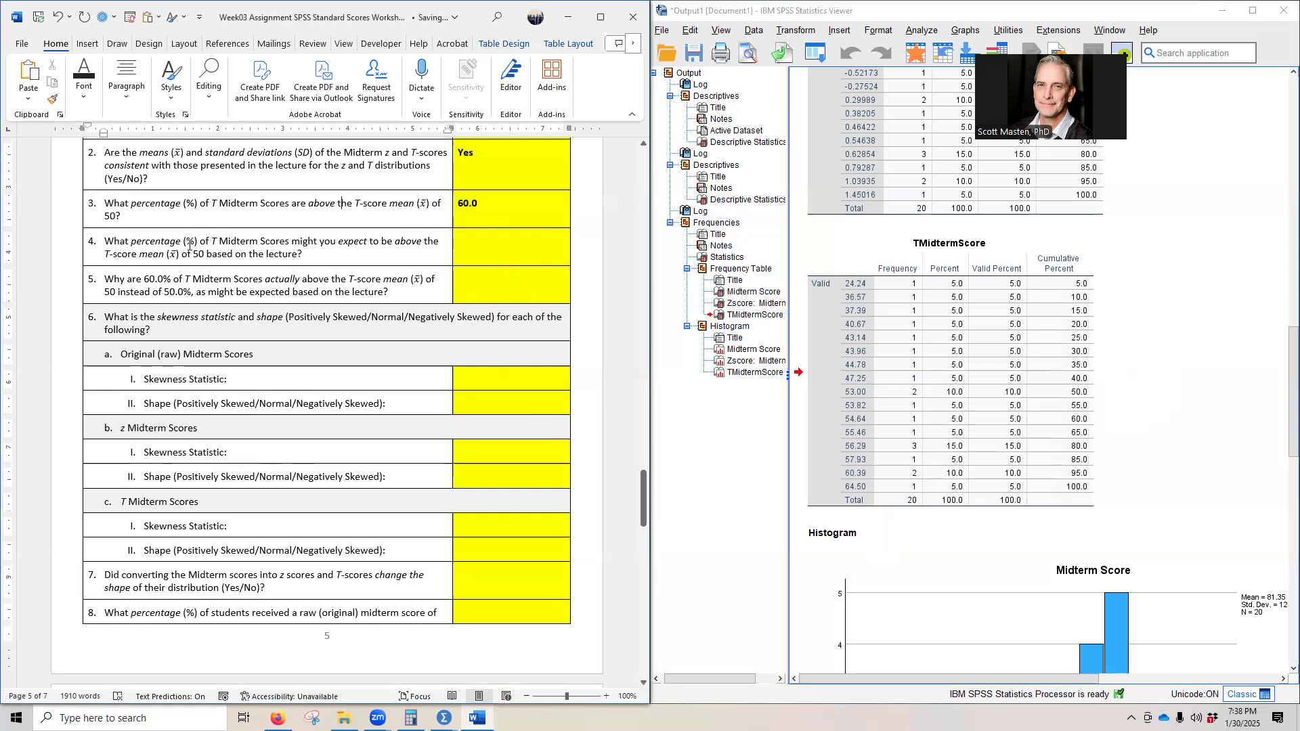
# Answer question 4, on the percentage of T-scores expected above the mean of 50, with 50.0
pyautogui.scroll(-1, 189, 245)
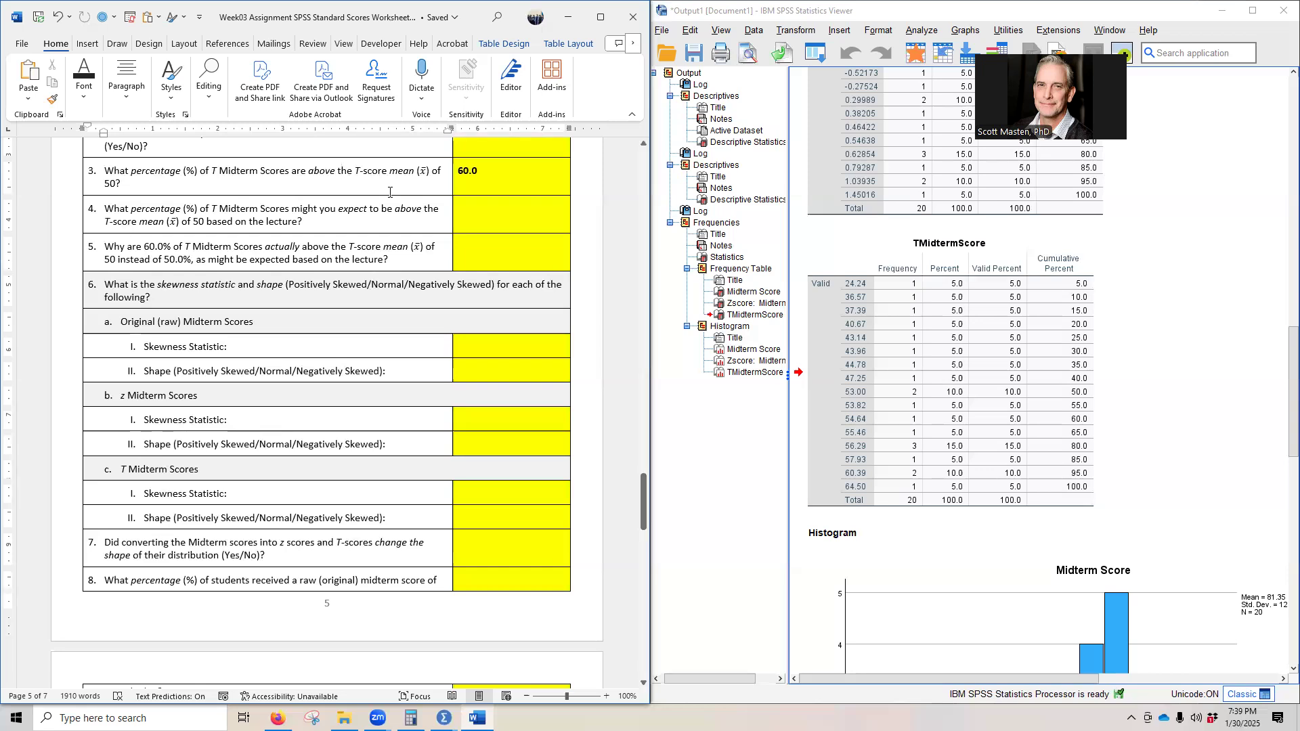
pyautogui.click(460, 225)
pyautogui.doubleClick(462, 225)
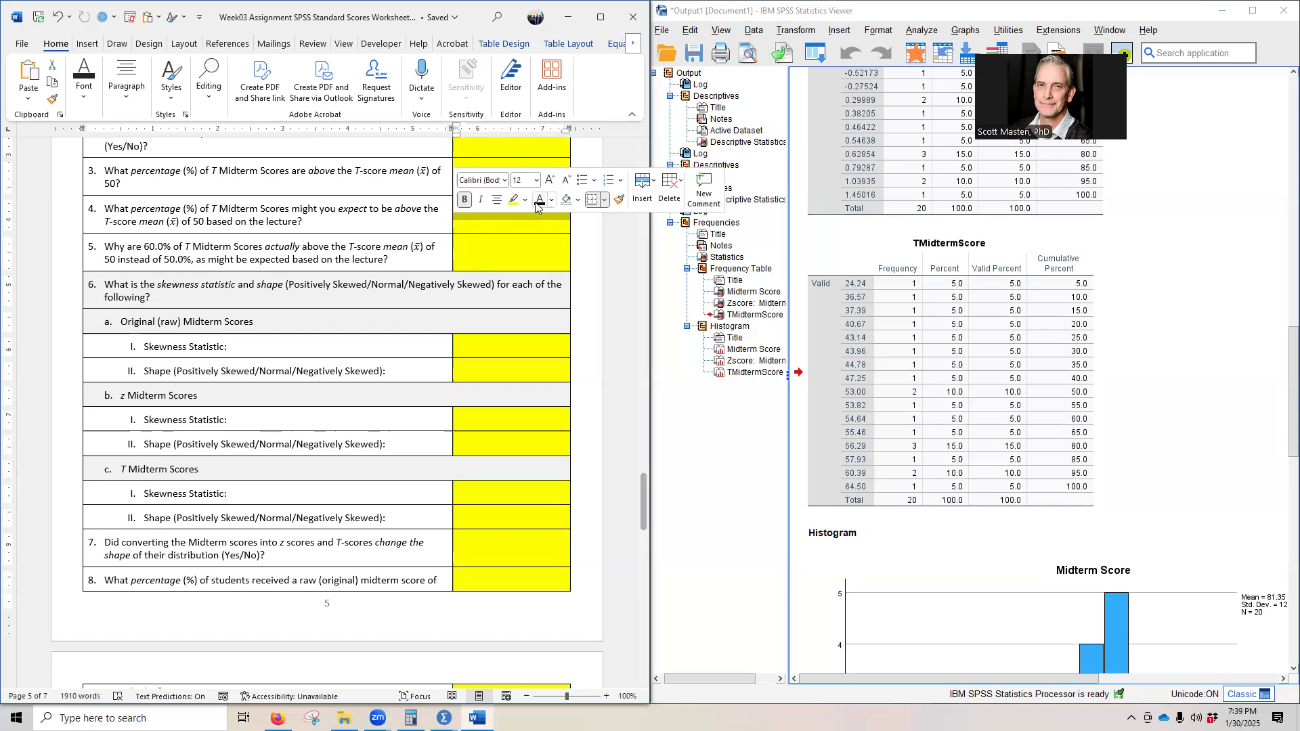
# Check the TMidtermScore statistics and answer question 5 with "Not perfectly normal", keeping the italic emphasis on "perfectly"
pyautogui.click(466, 251)
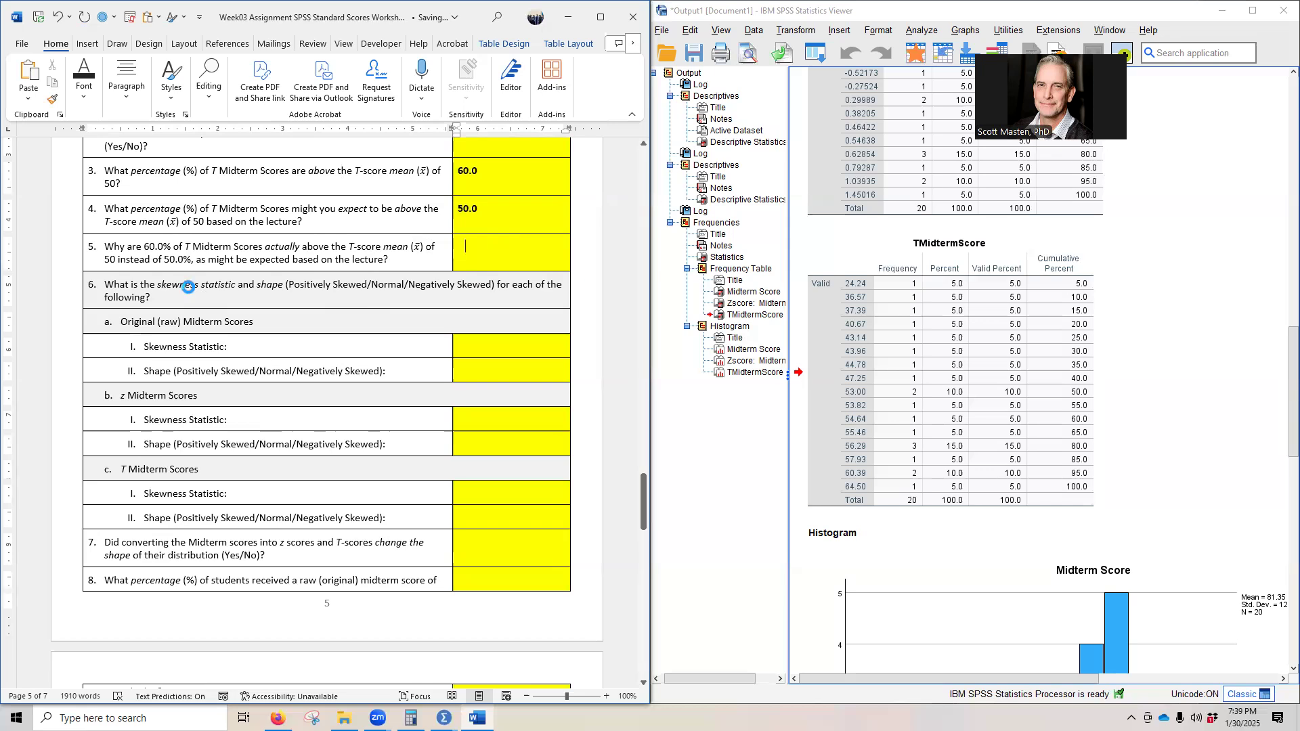
pyautogui.click(1014, 483)
pyautogui.click(1100, 465)
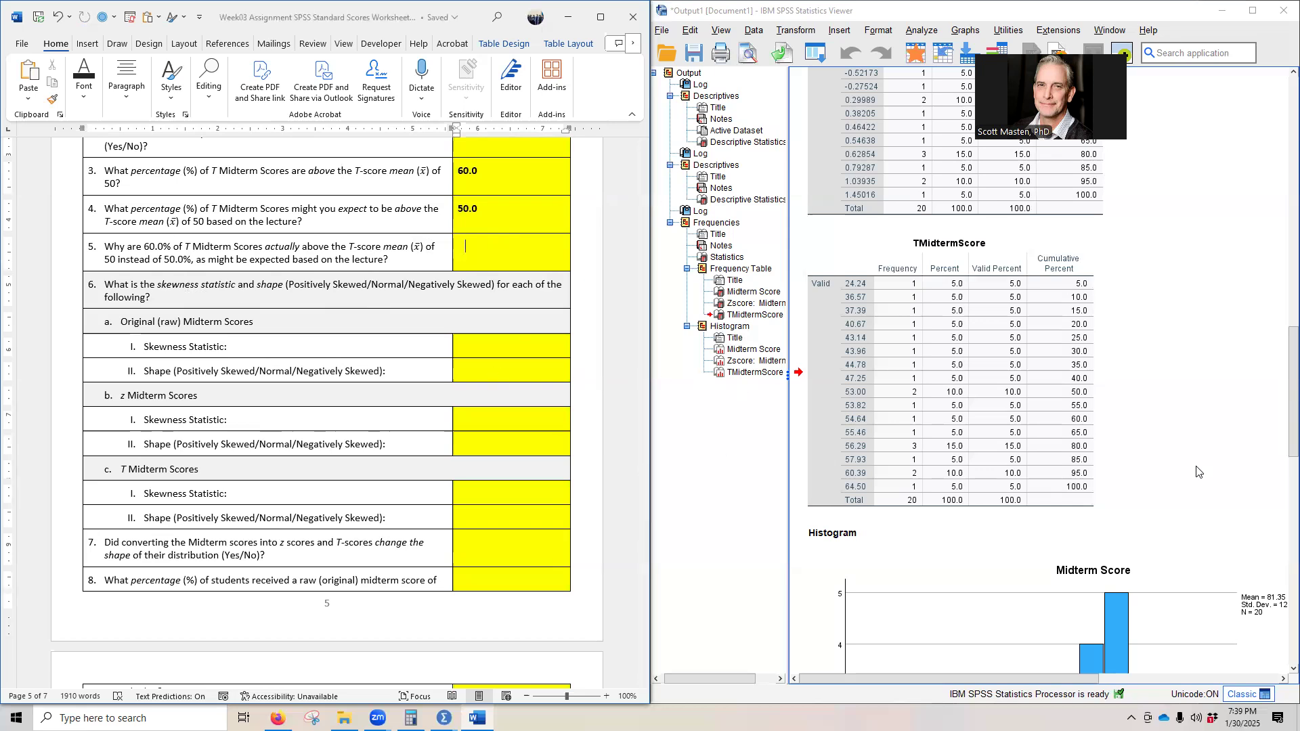
pyautogui.scroll(10, 1170, 439)
pyautogui.scroll(5, 1170, 439)
pyautogui.scroll(-5, 1168, 433)
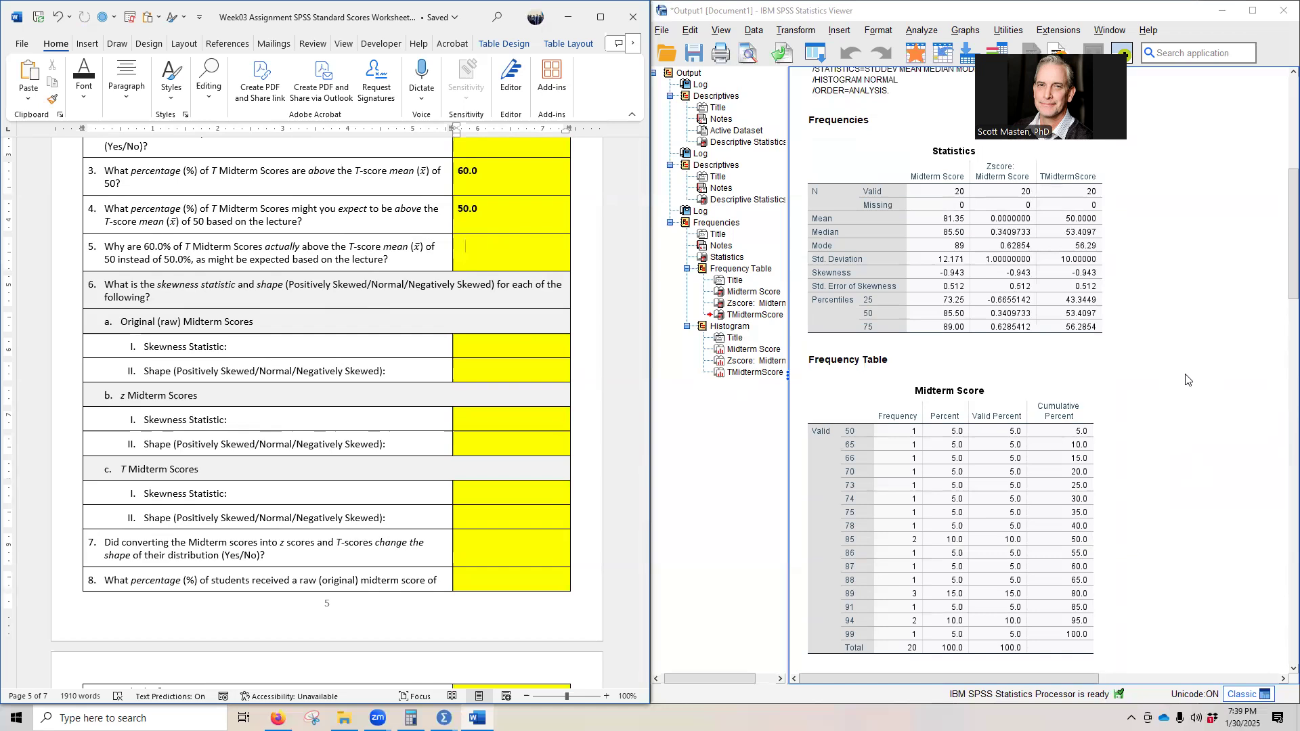
pyautogui.click(1093, 281)
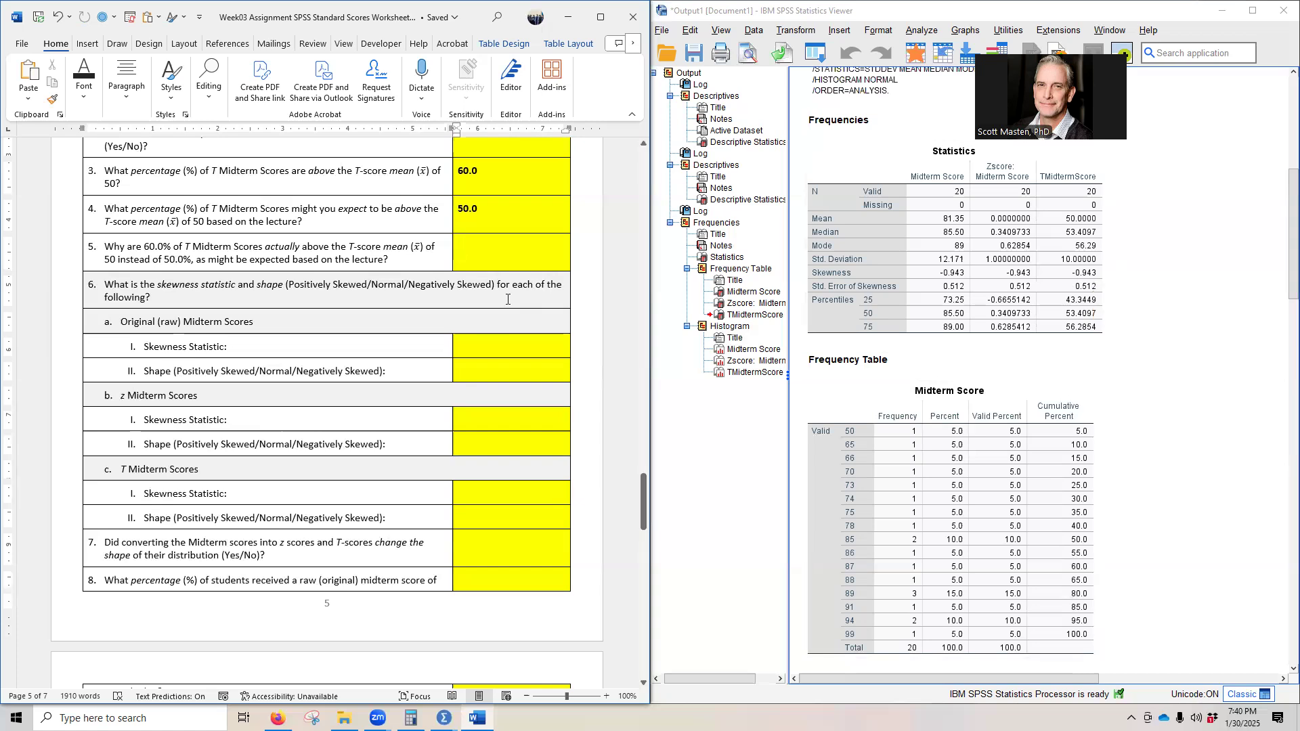
pyautogui.click(454, 261)
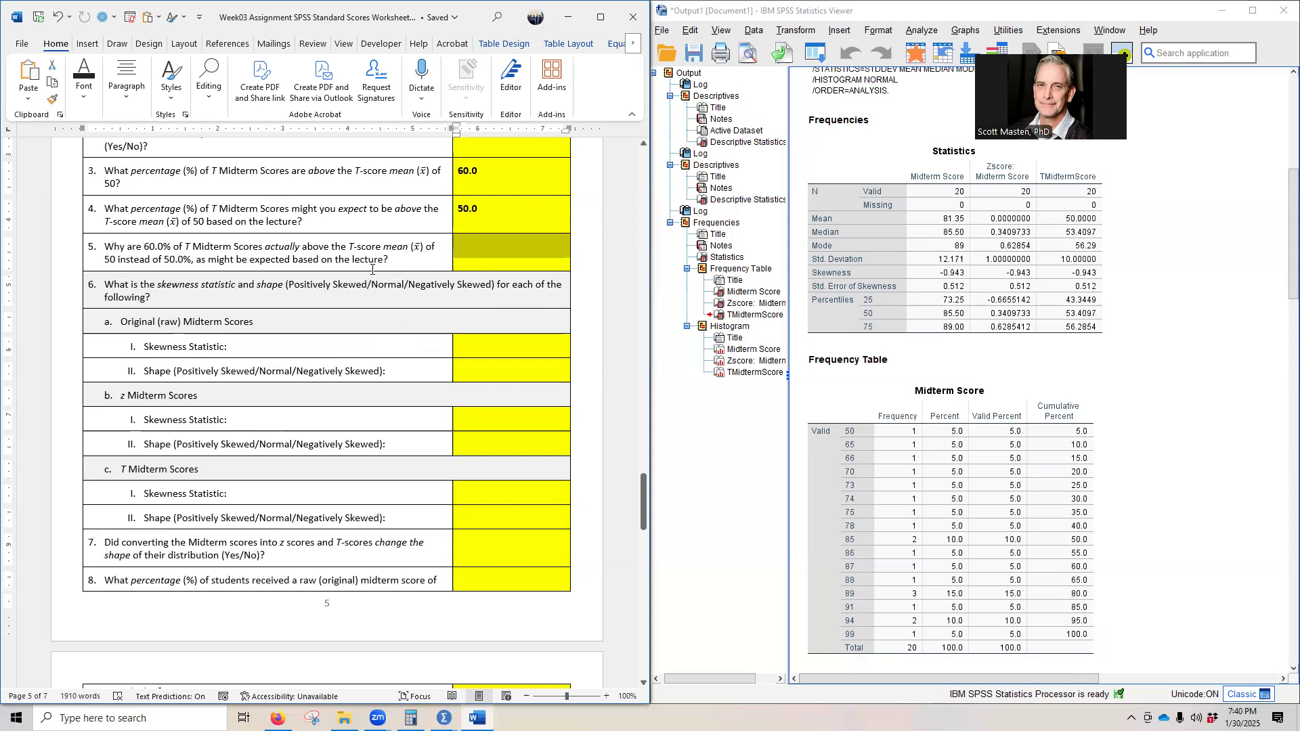
pyautogui.rightClick(506, 248)
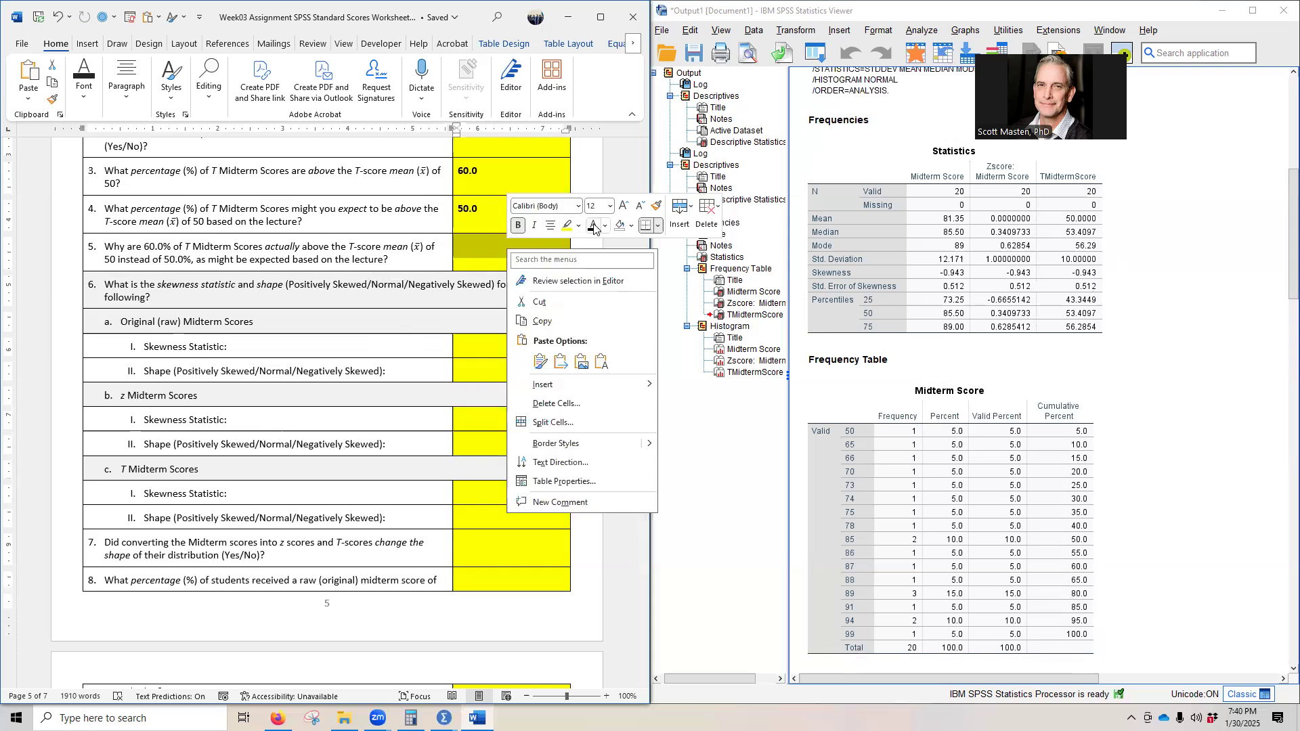
pyautogui.click(540, 362)
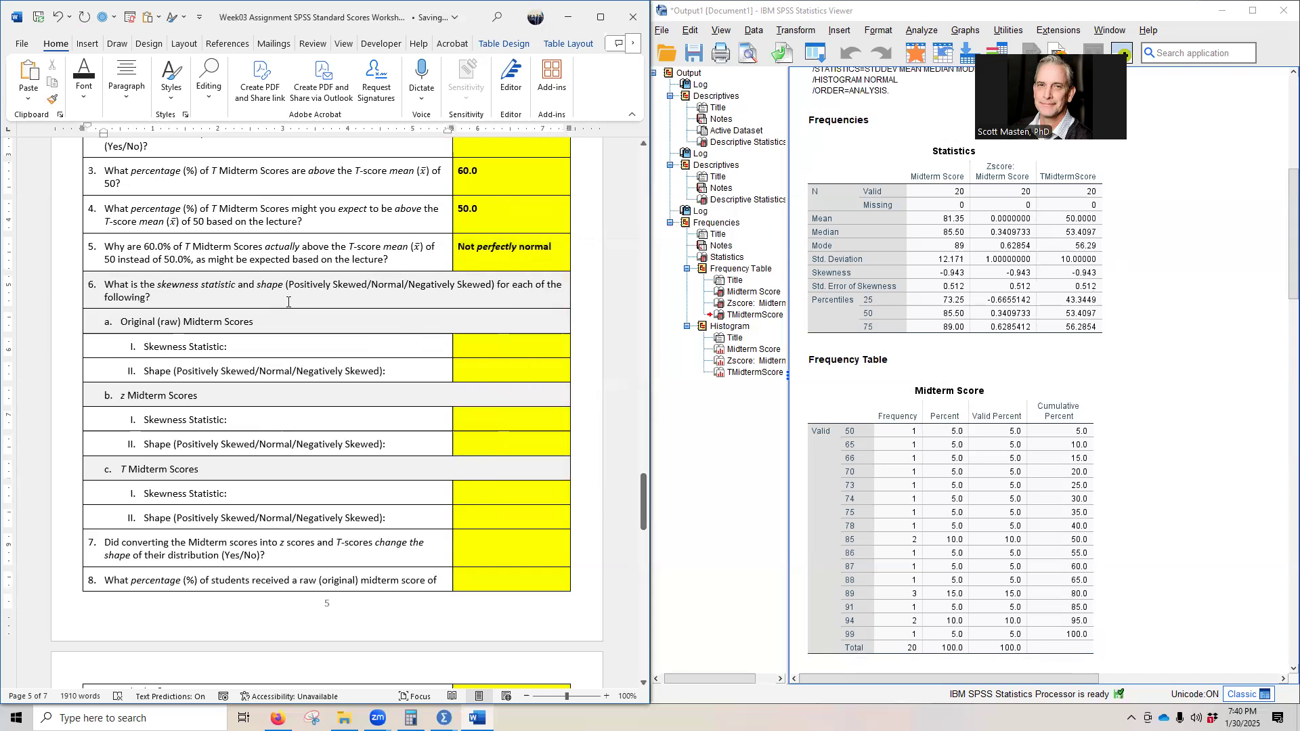
# Answer question 6 with a skewness statistic of -0.94 and the shape Normal for each of the raw, z and T midterm scores
pyautogui.scroll(-1, 203, 325)
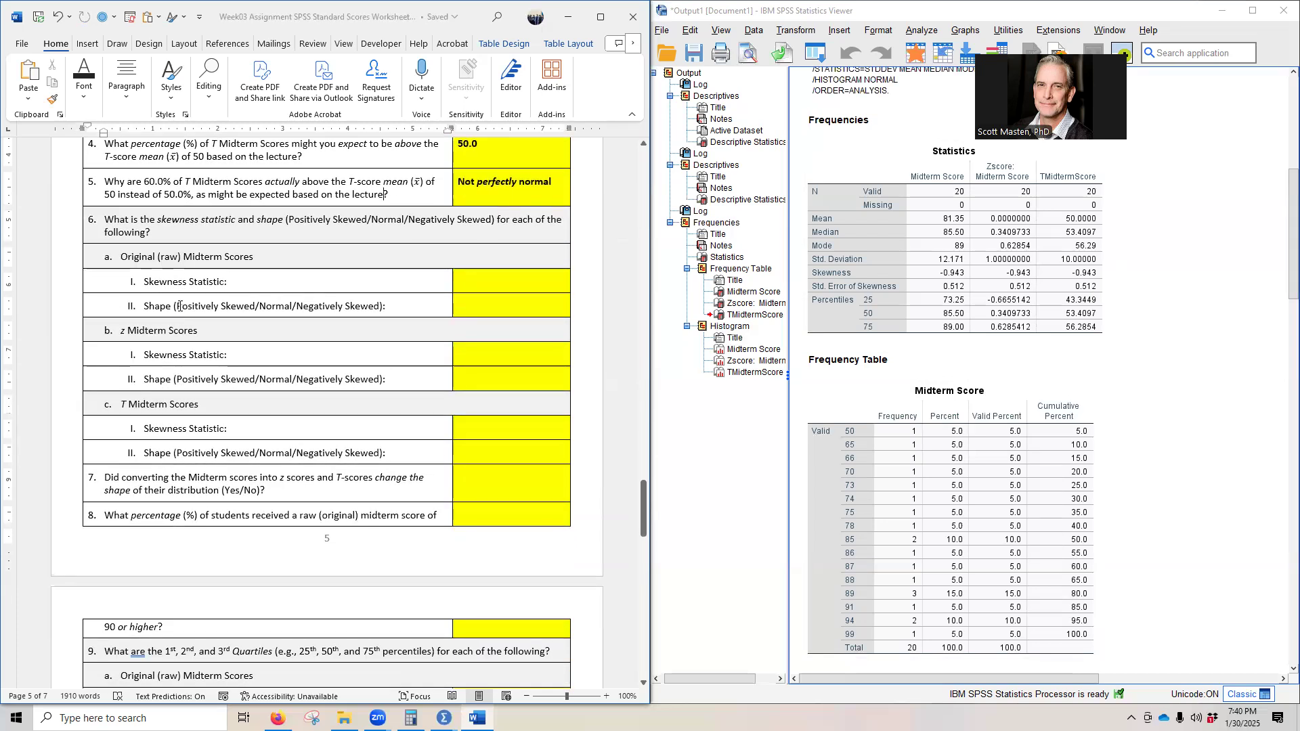
pyautogui.scroll(-1, 180, 306)
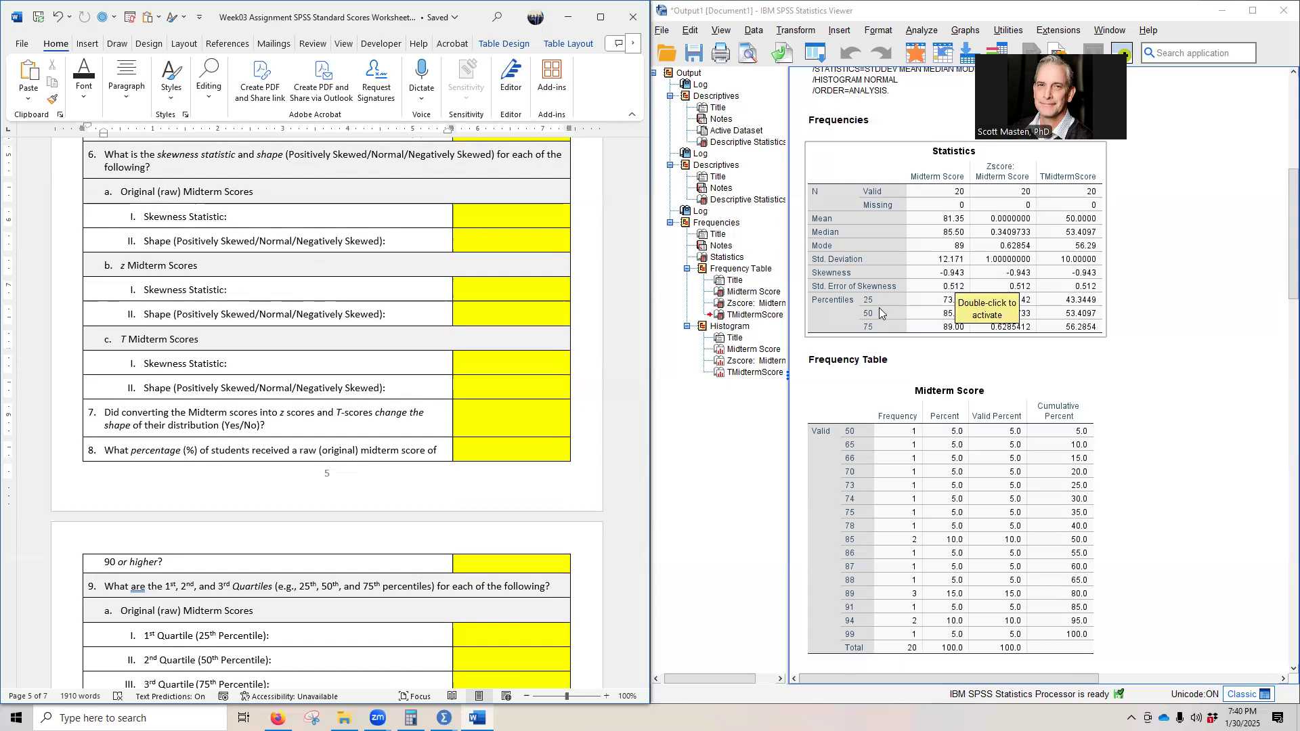
pyautogui.click(534, 211)
pyautogui.write('-0.94 Normal')
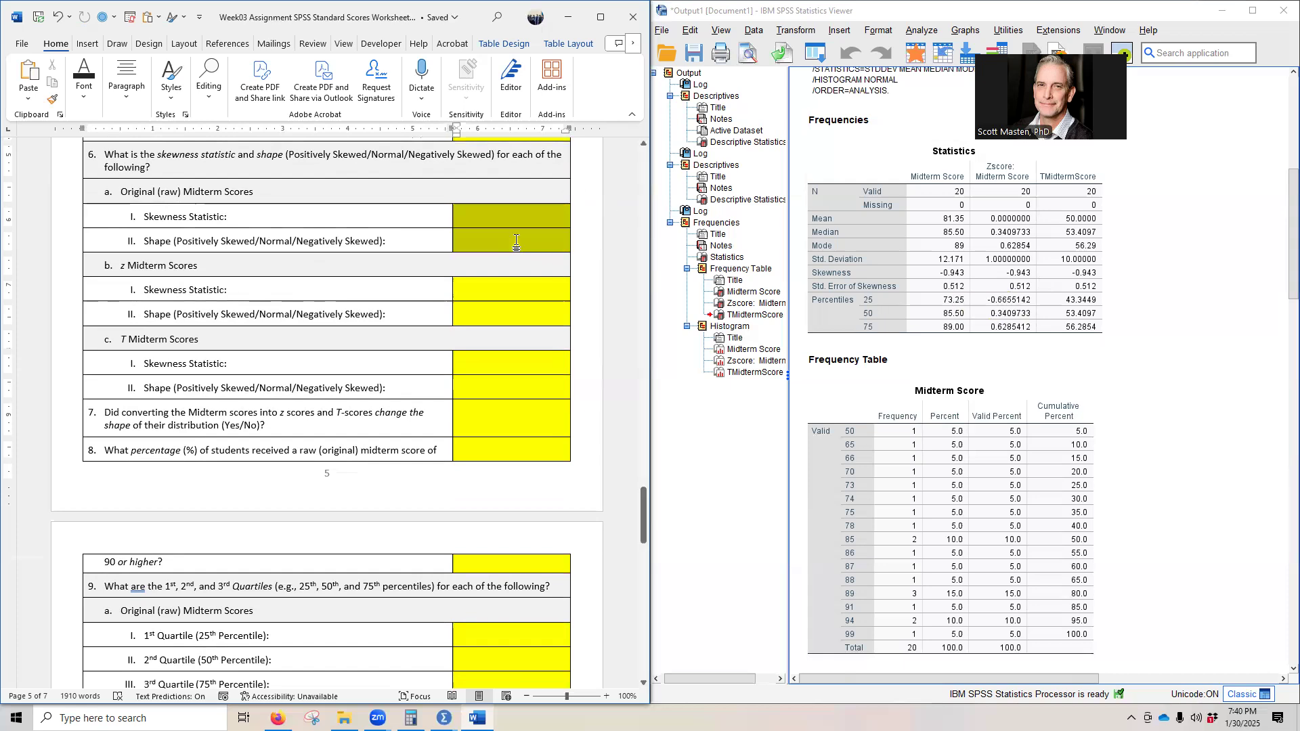
pyautogui.moveTo(507, 305); pyautogui.dragTo(494, 318)
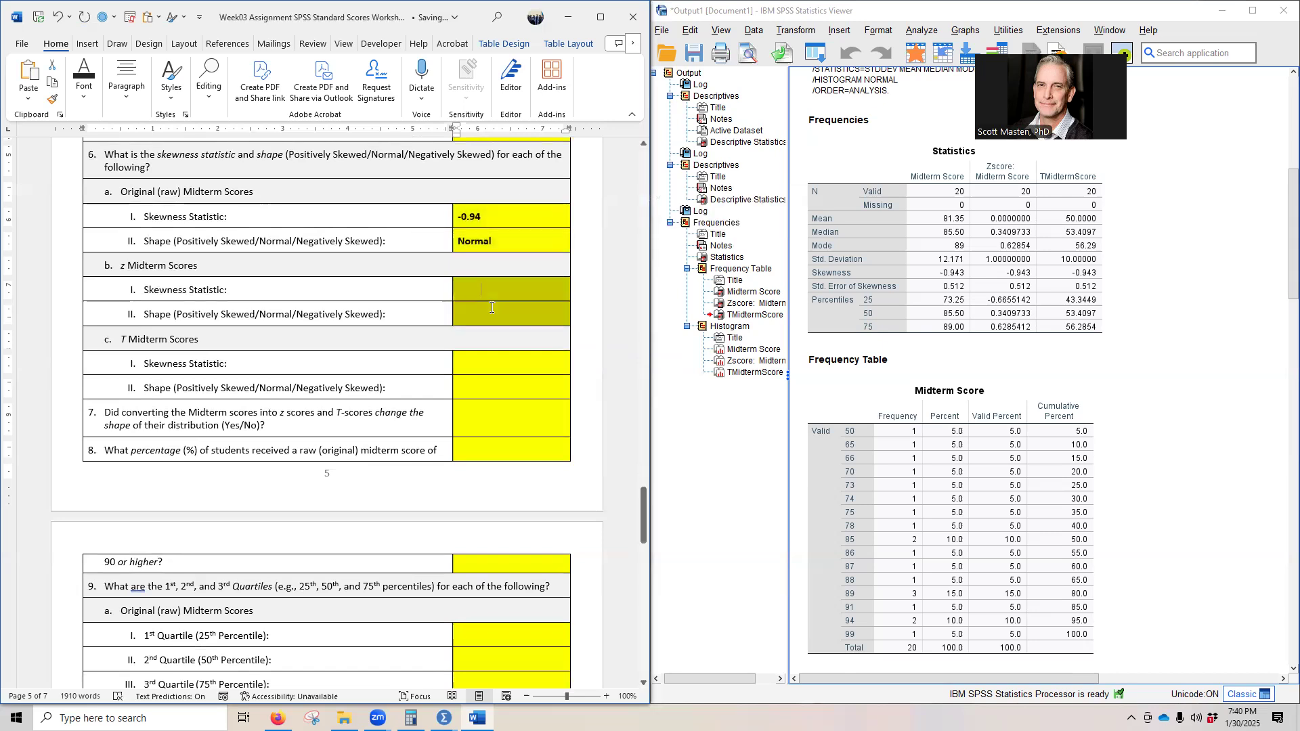
pyautogui.write('-0.94 Normal')
pyautogui.moveTo(500, 368); pyautogui.dragTo(509, 384)
pyautogui.write('-0.94 Normal')
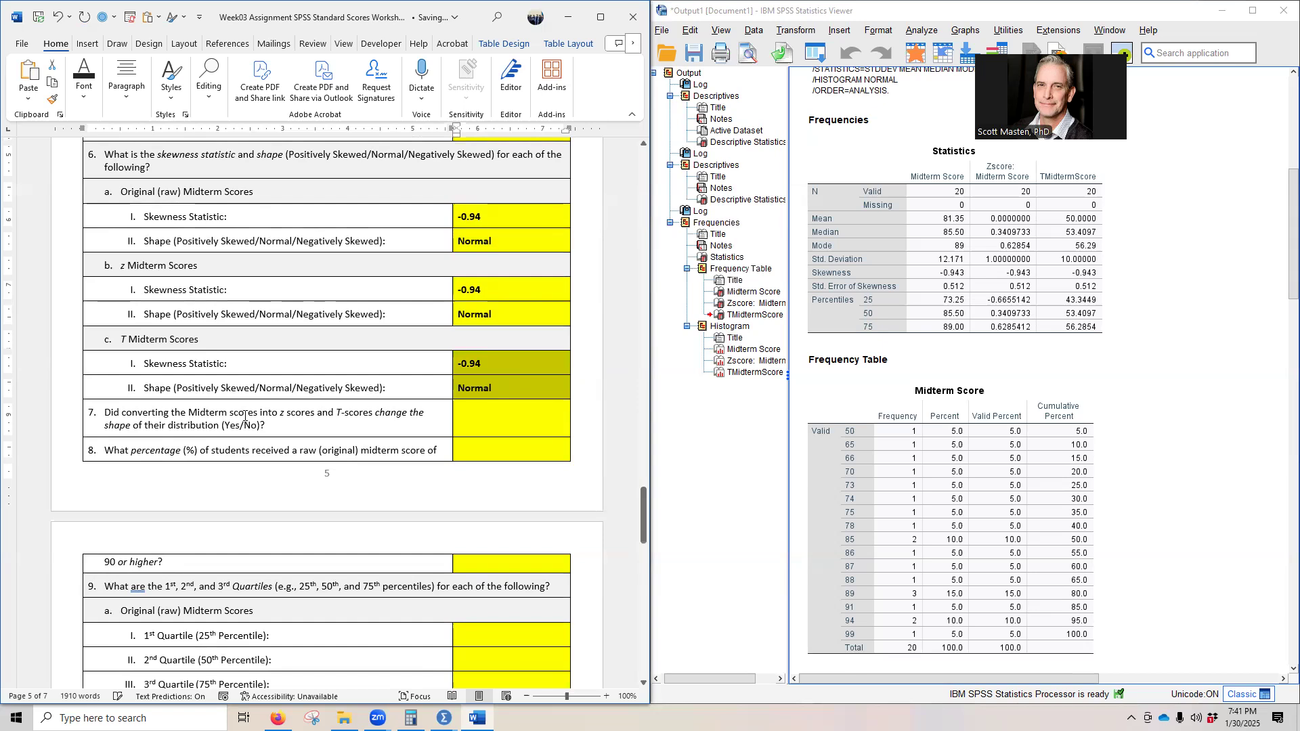
# Compare the histograms of the raw, z and T midterm scores in the SPSS output and answer question 7, on changed distribution shape, with No
pyautogui.scroll(-2, 239, 413)
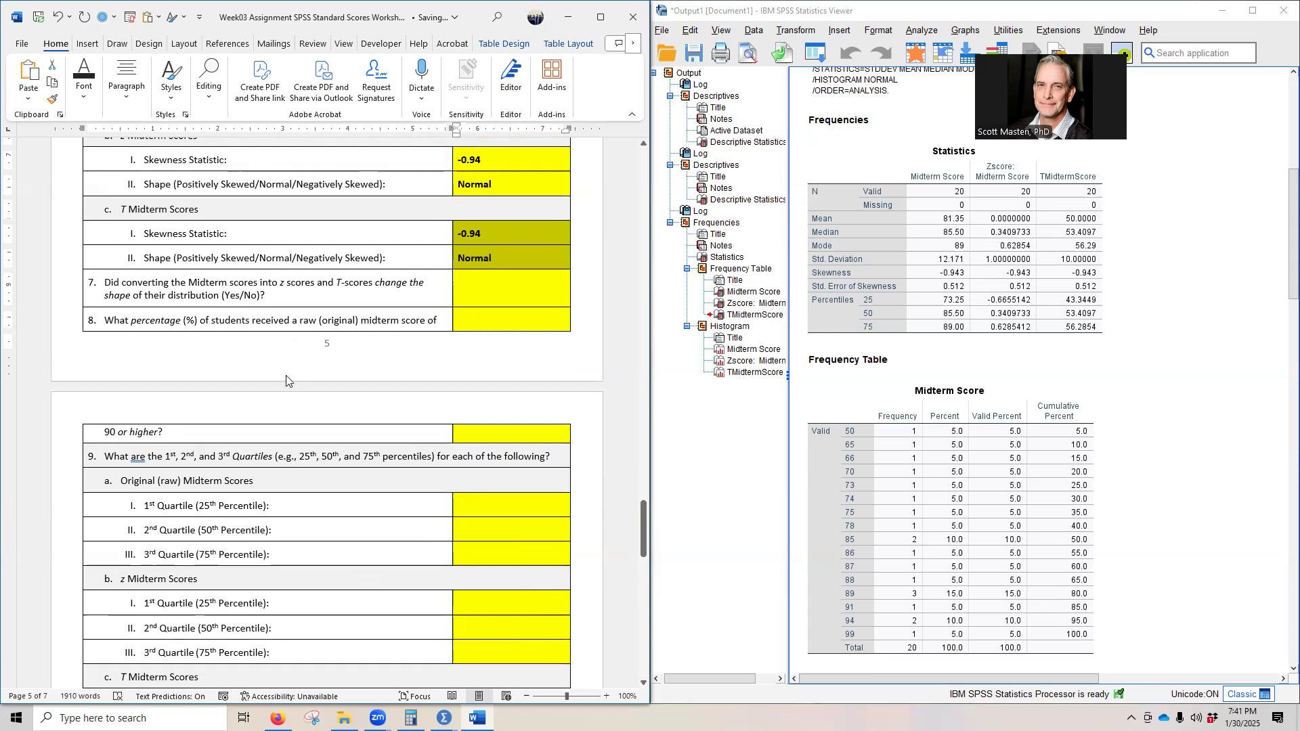
pyautogui.click(944, 319)
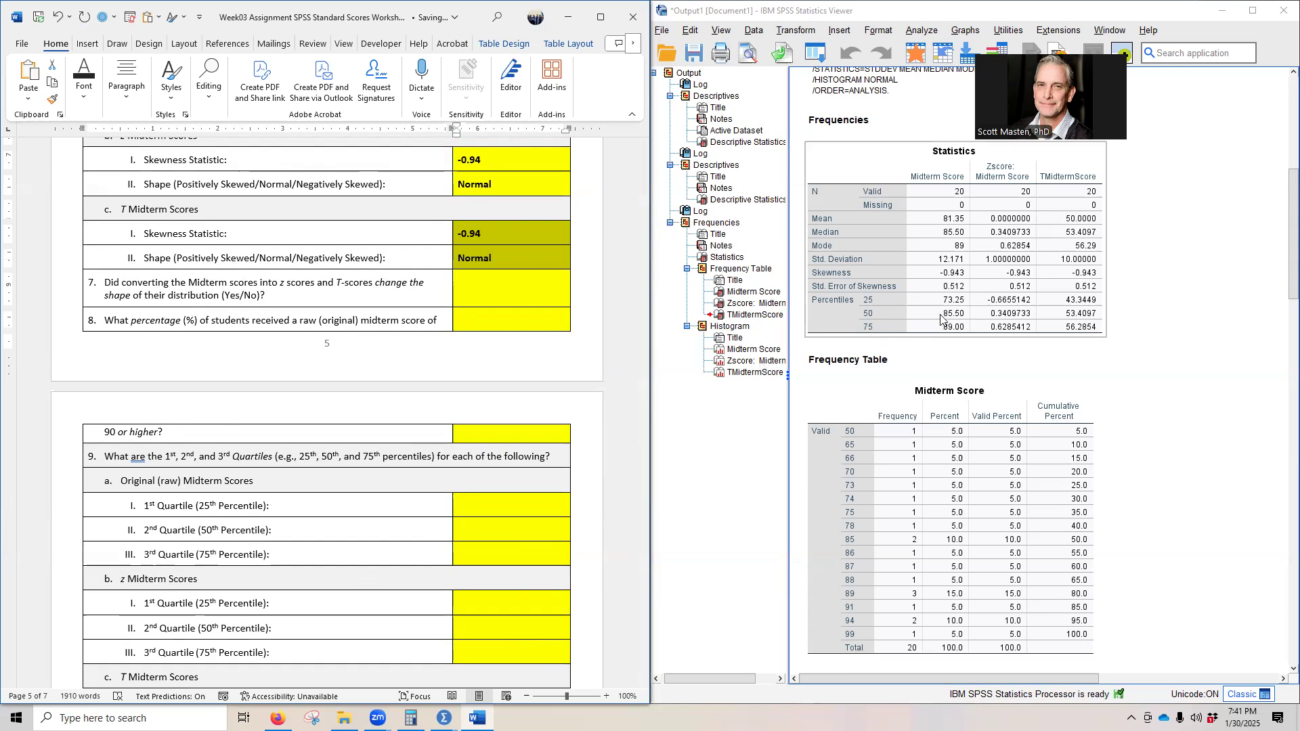
pyautogui.click(1271, 385)
pyautogui.scroll(-10, 1259, 387)
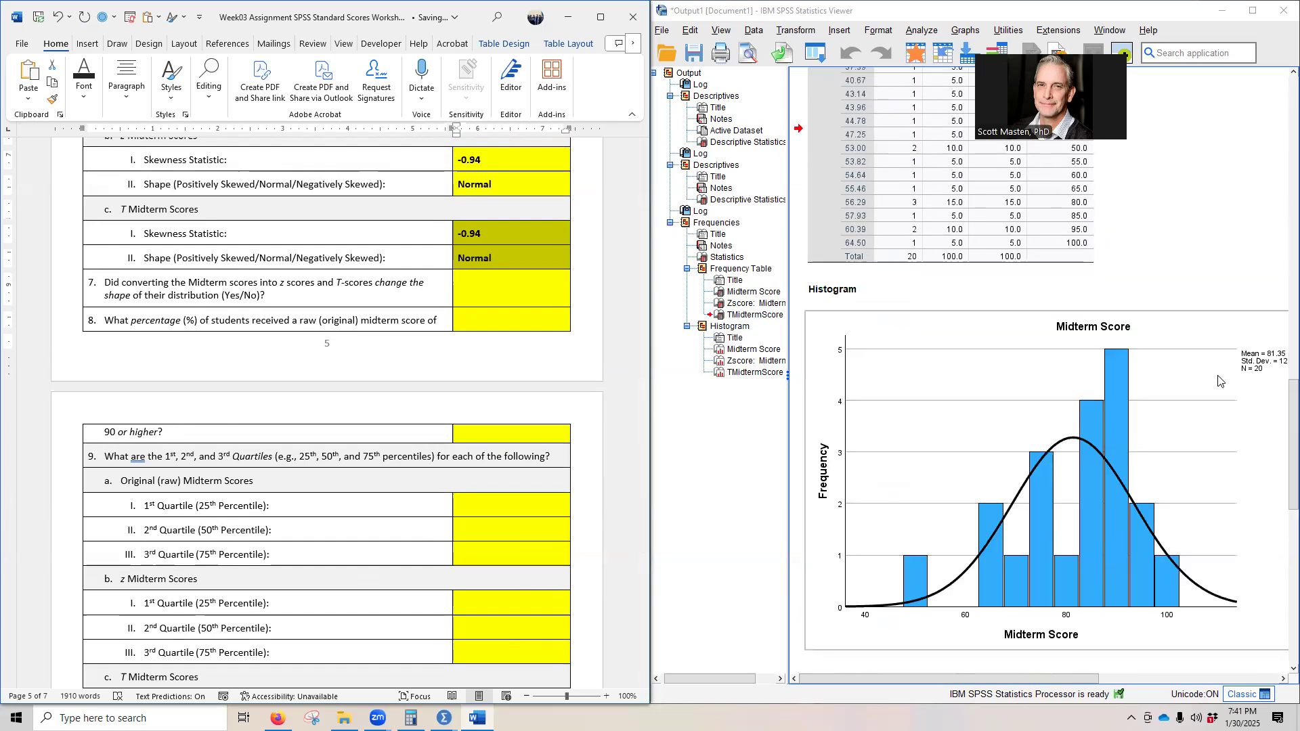
pyautogui.scroll(3, 1221, 388)
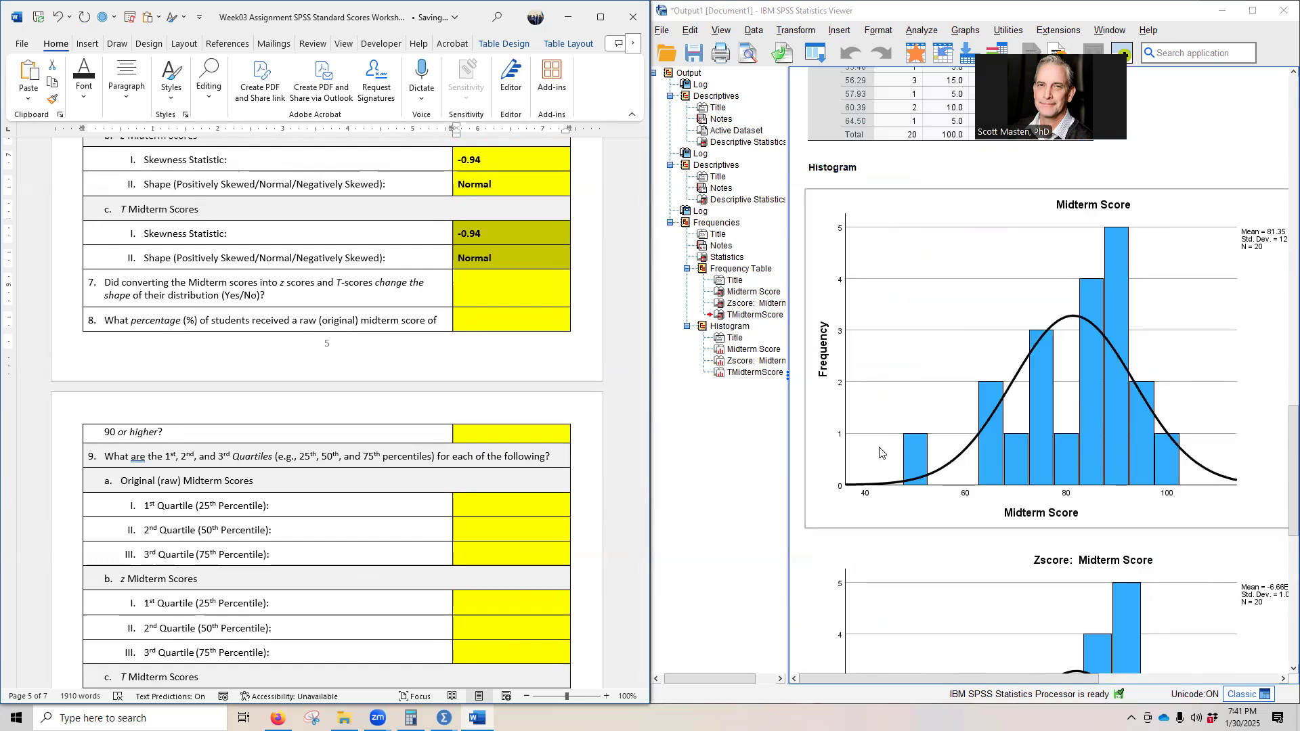
pyautogui.scroll(-3, 1165, 543)
pyautogui.scroll(-2, 1165, 543)
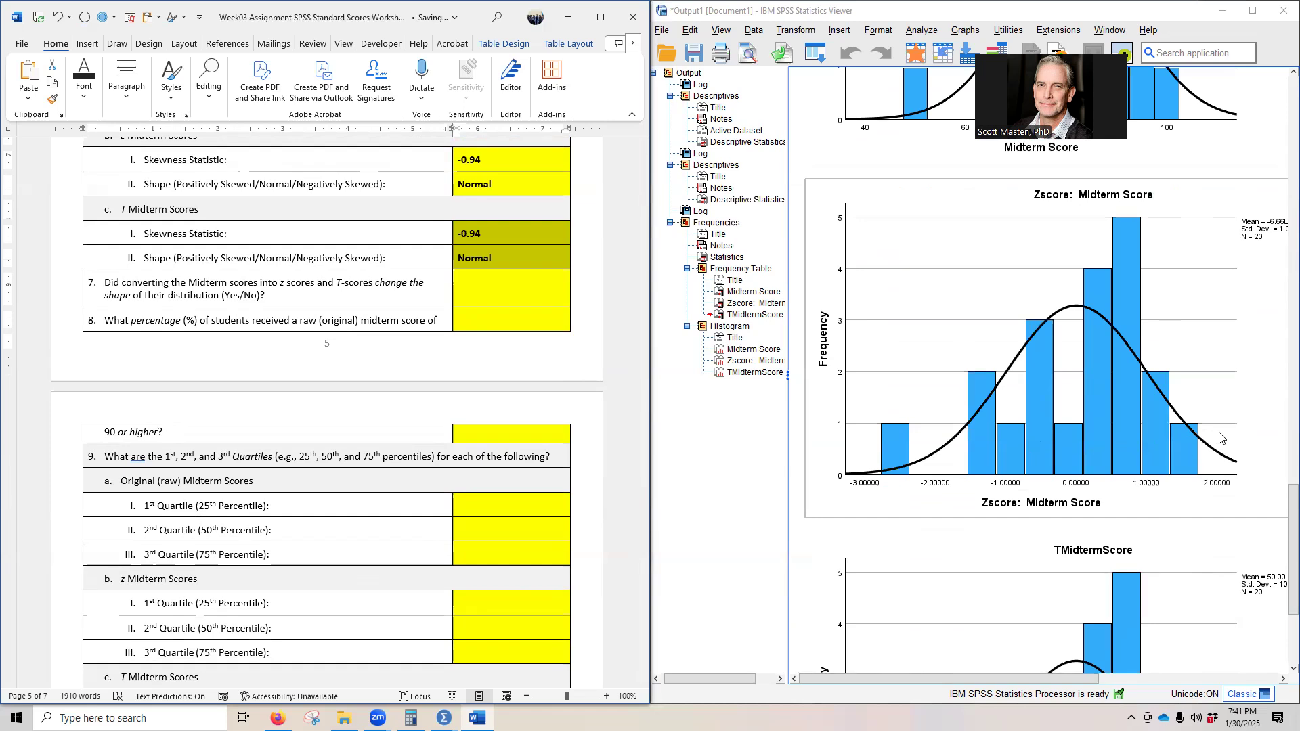
pyautogui.scroll(-4, 1211, 428)
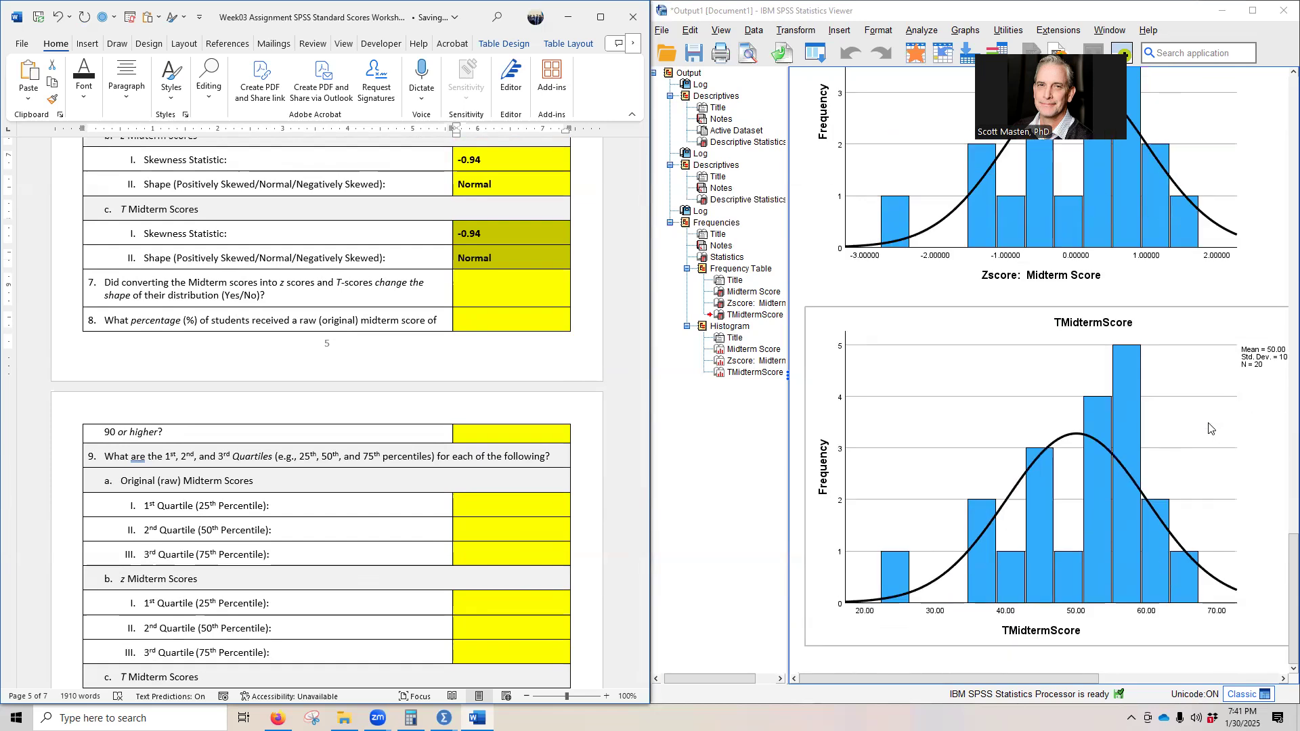
pyautogui.scroll(4, 1222, 501)
pyautogui.scroll(9, 1209, 513)
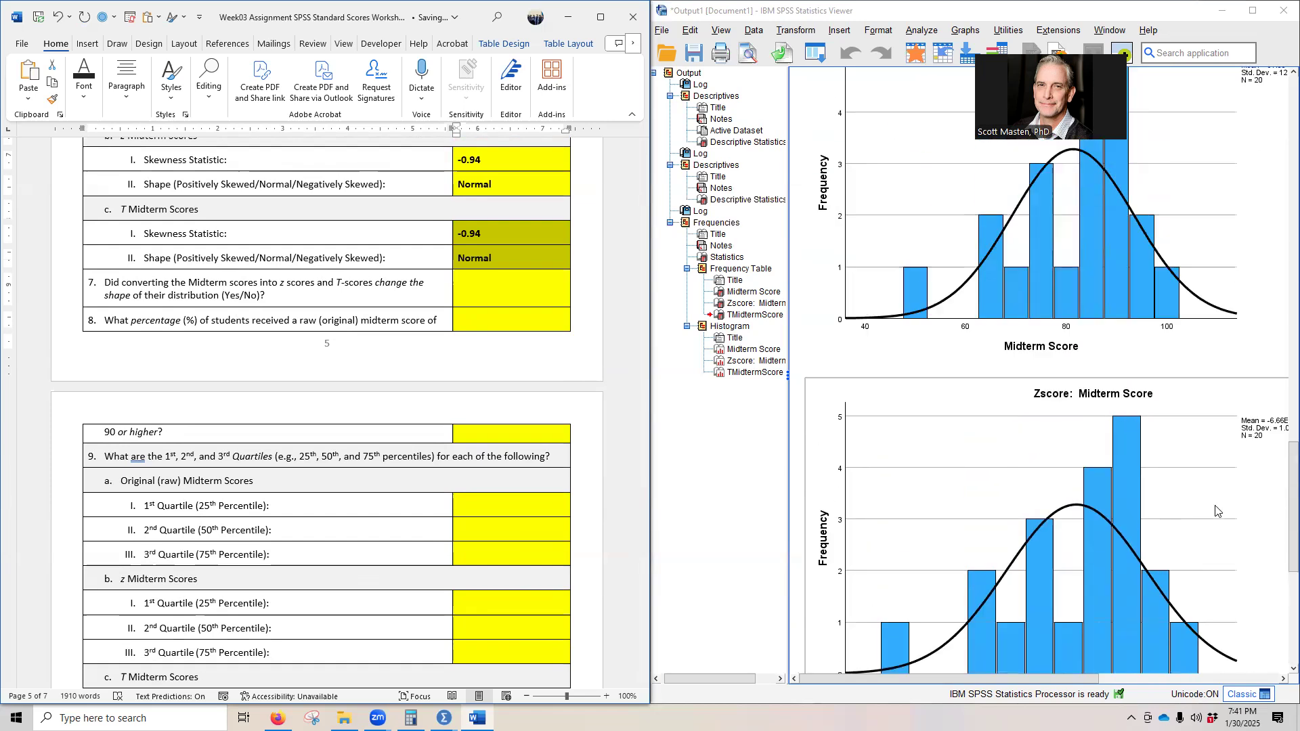
pyautogui.scroll(10, 1178, 519)
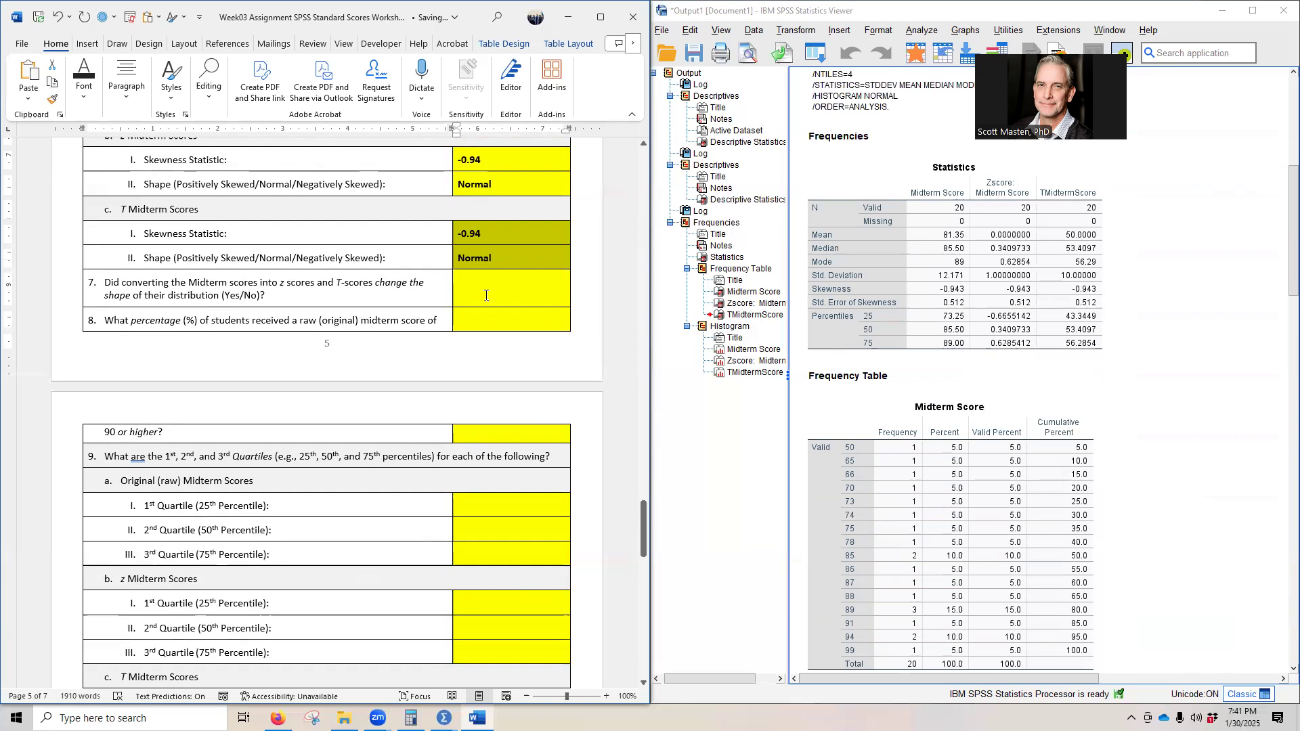
pyautogui.click(464, 296)
pyautogui.click(455, 292)
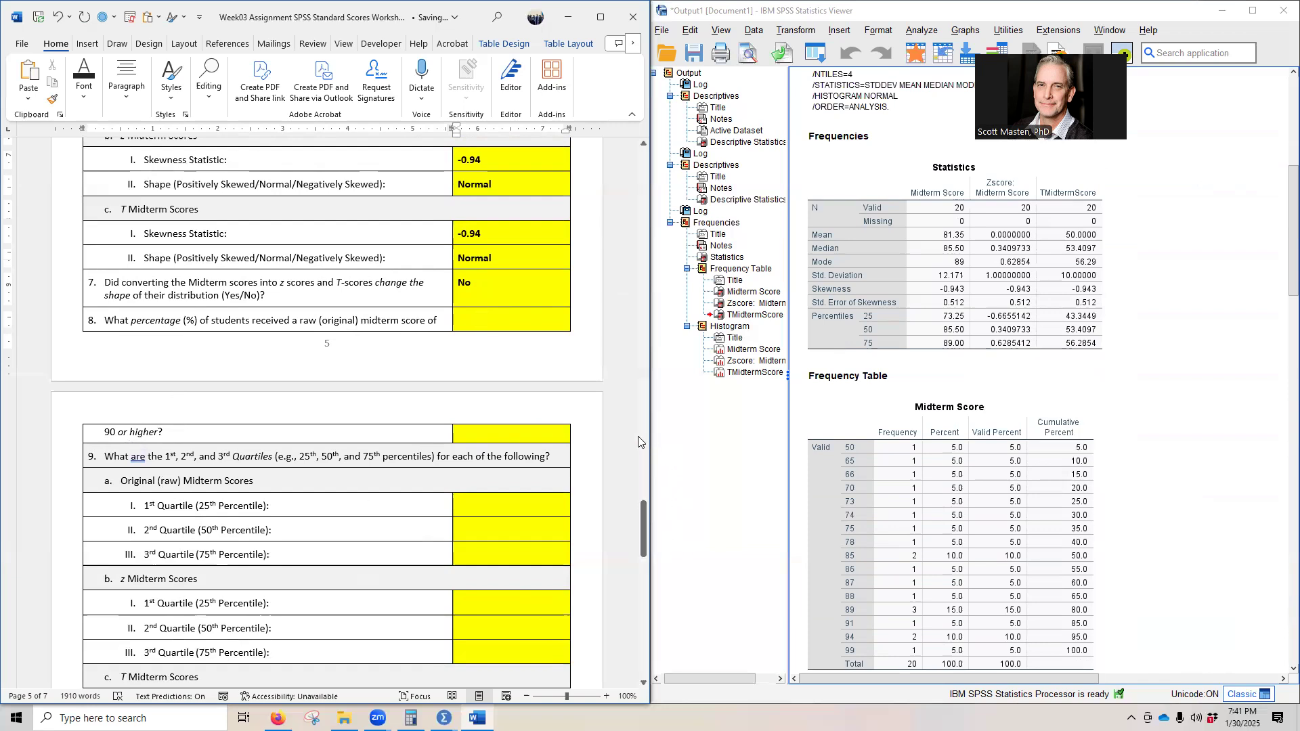
# Check the Midterm Score frequency table for scores of 90 or higher and answer question 8 with 20.0
pyautogui.scroll(-3, 691, 407)
pyautogui.scroll(-5, 1124, 447)
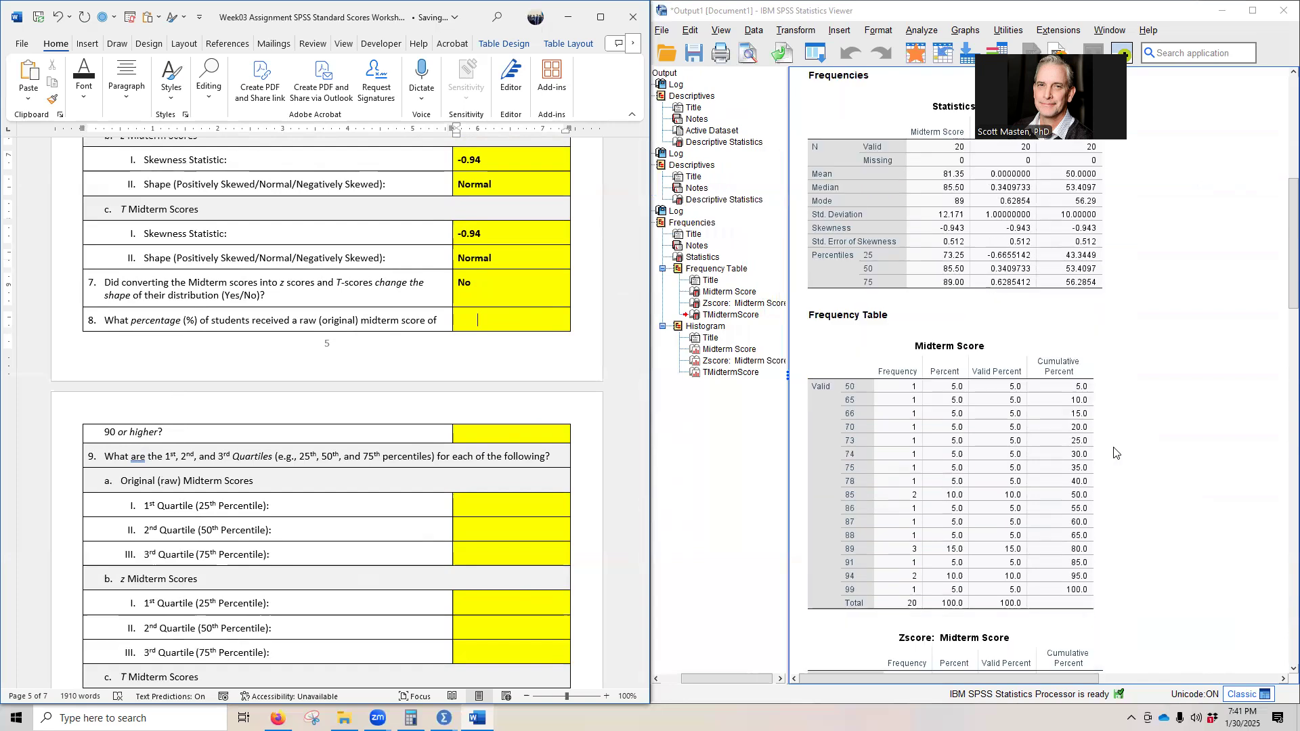
pyautogui.click(981, 251)
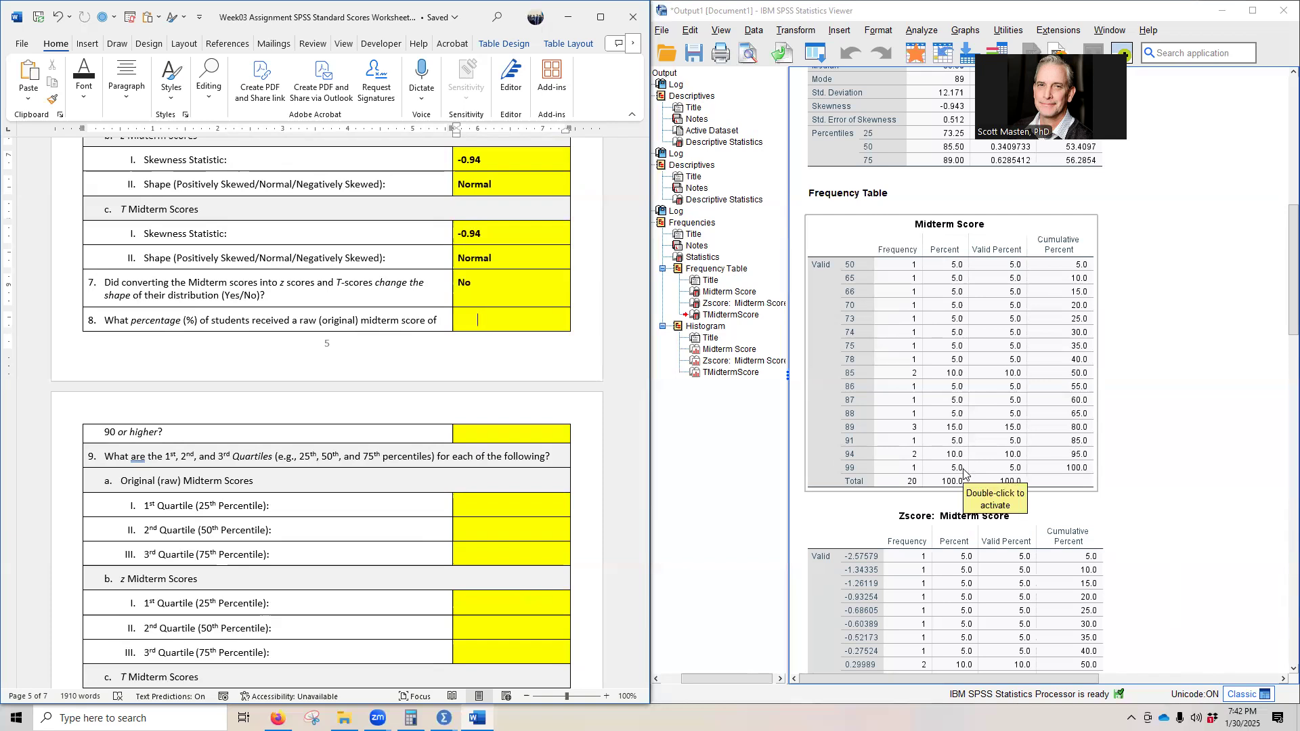
pyautogui.click(456, 328)
pyautogui.write('20.0')
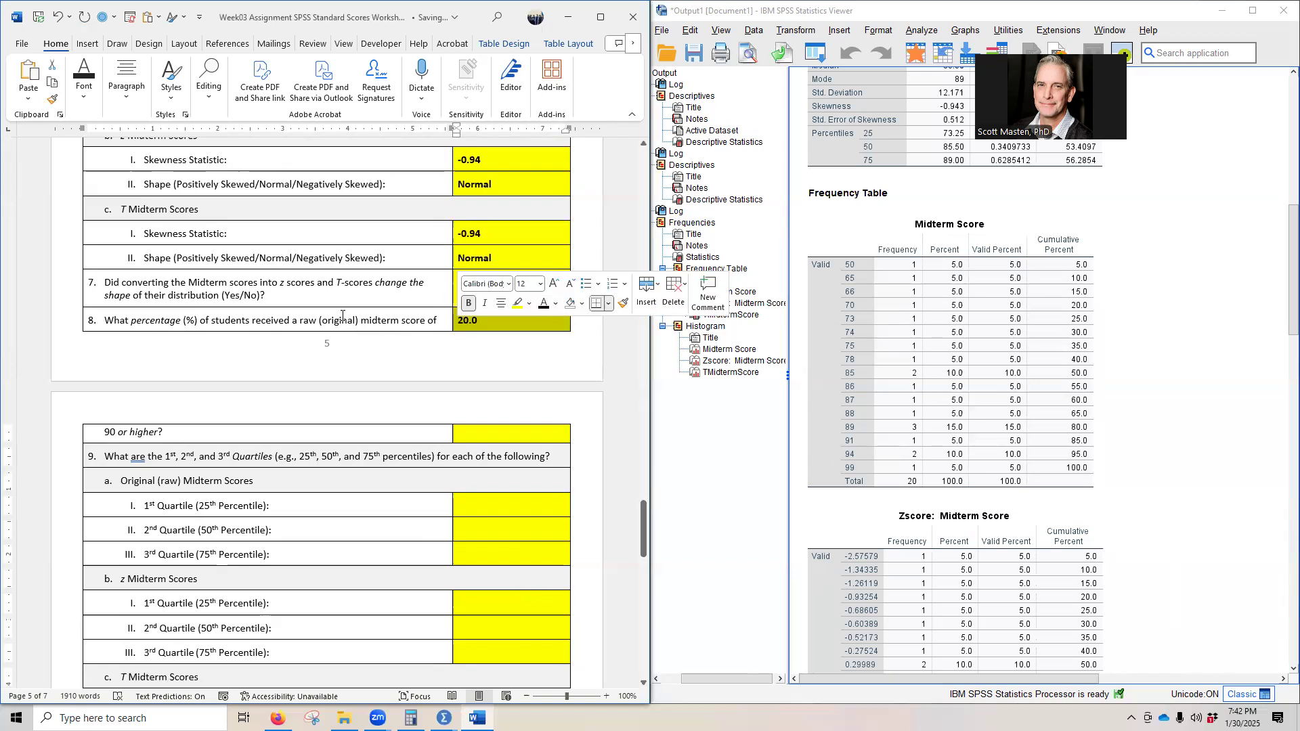
pyautogui.click(341, 320)
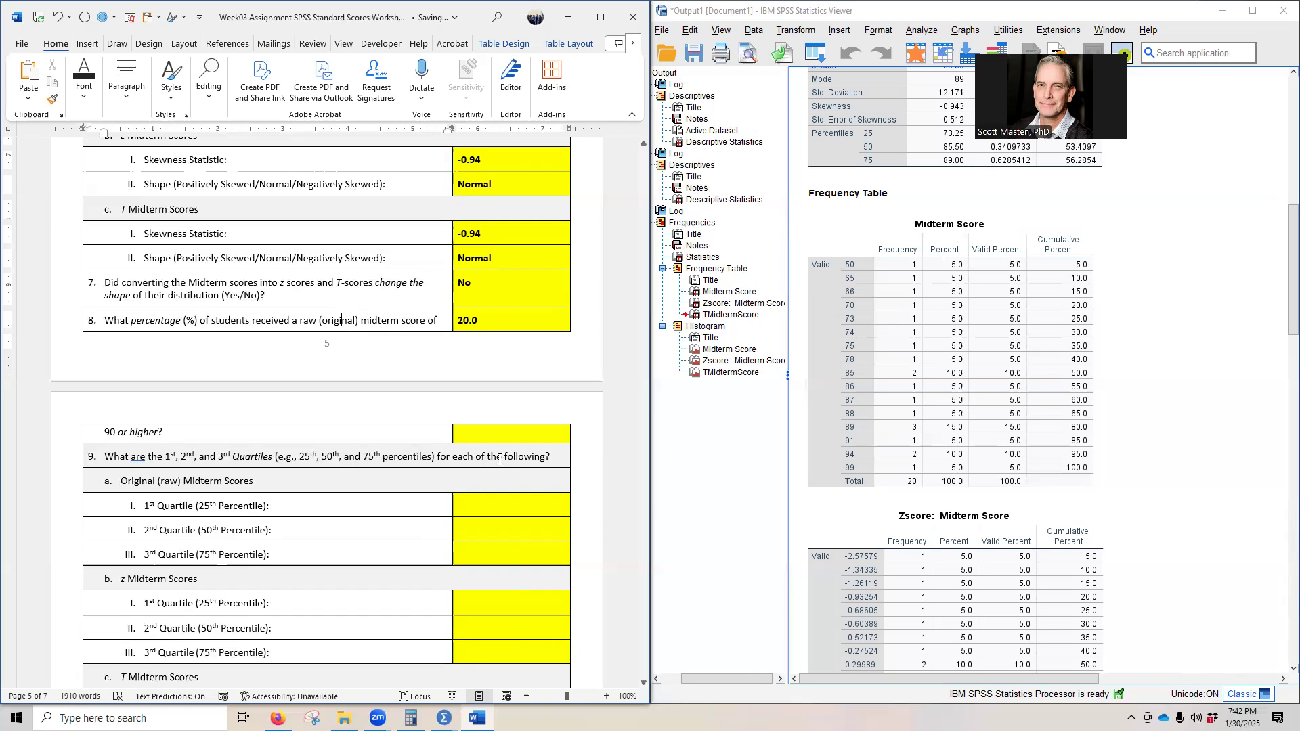
# Check the percentiles in the Statistics table and fill in question 9a's raw score quartiles with 73.25, 85.50 and 89.00
pyautogui.scroll(-3, 312, 460)
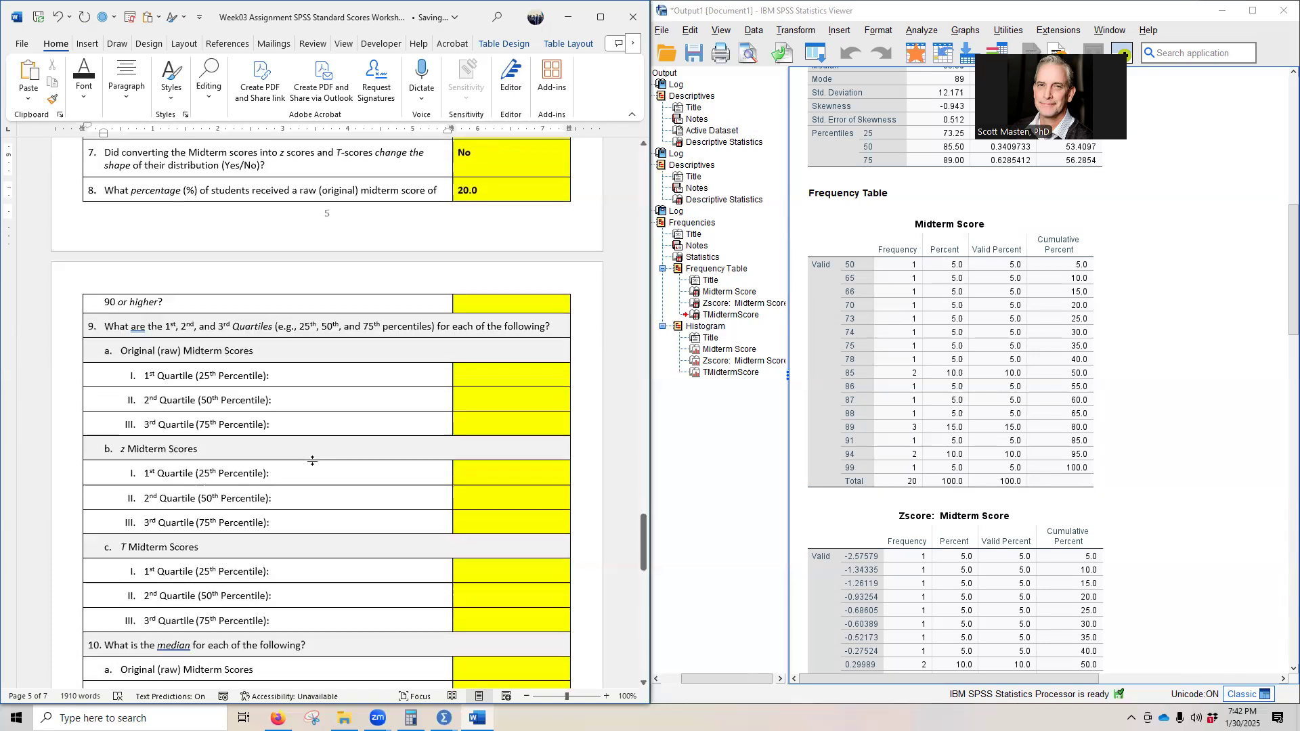
pyautogui.scroll(-4, 312, 461)
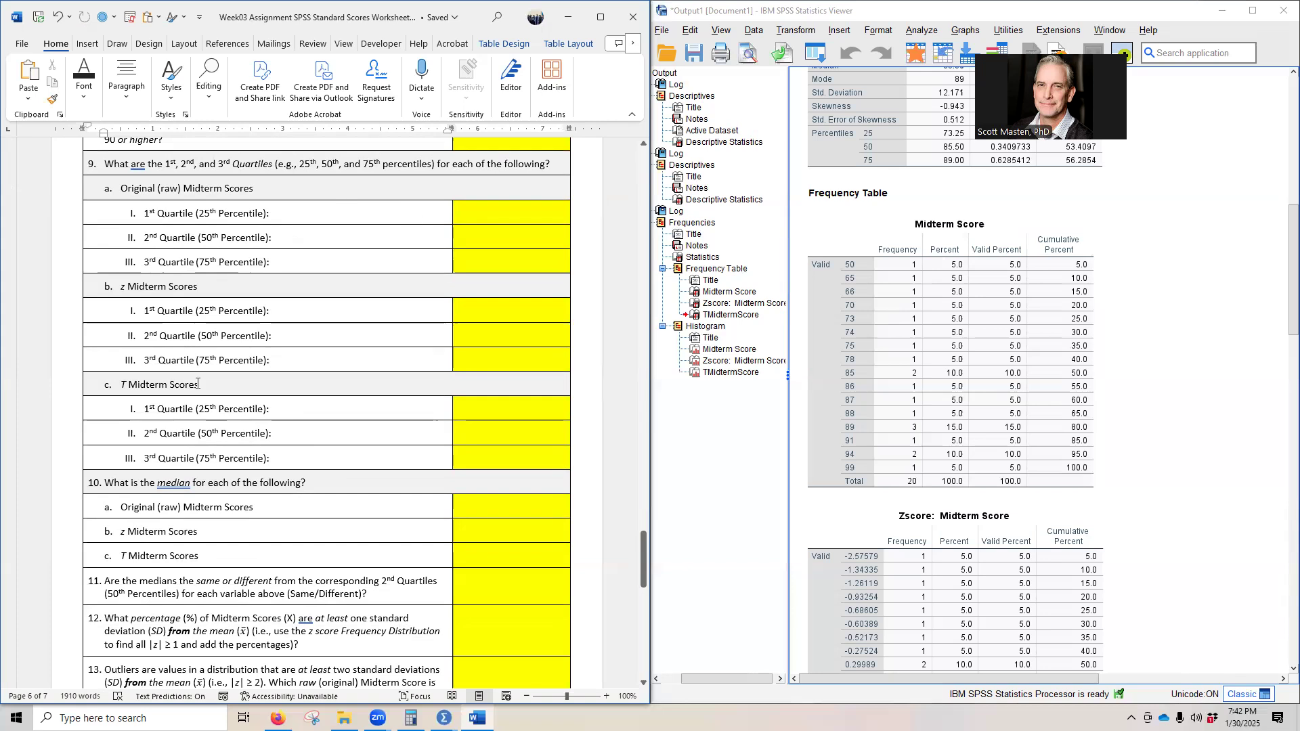
pyautogui.scroll(3, 932, 562)
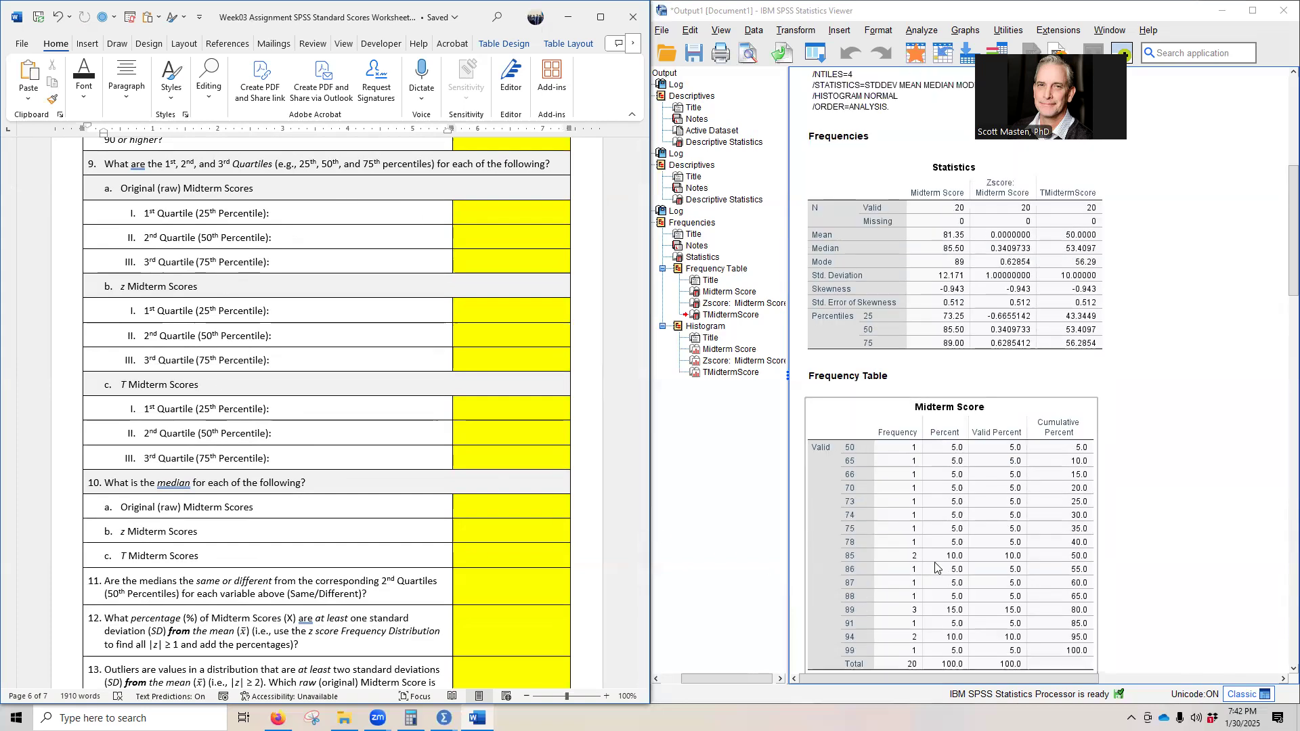
pyautogui.scroll(1, 935, 562)
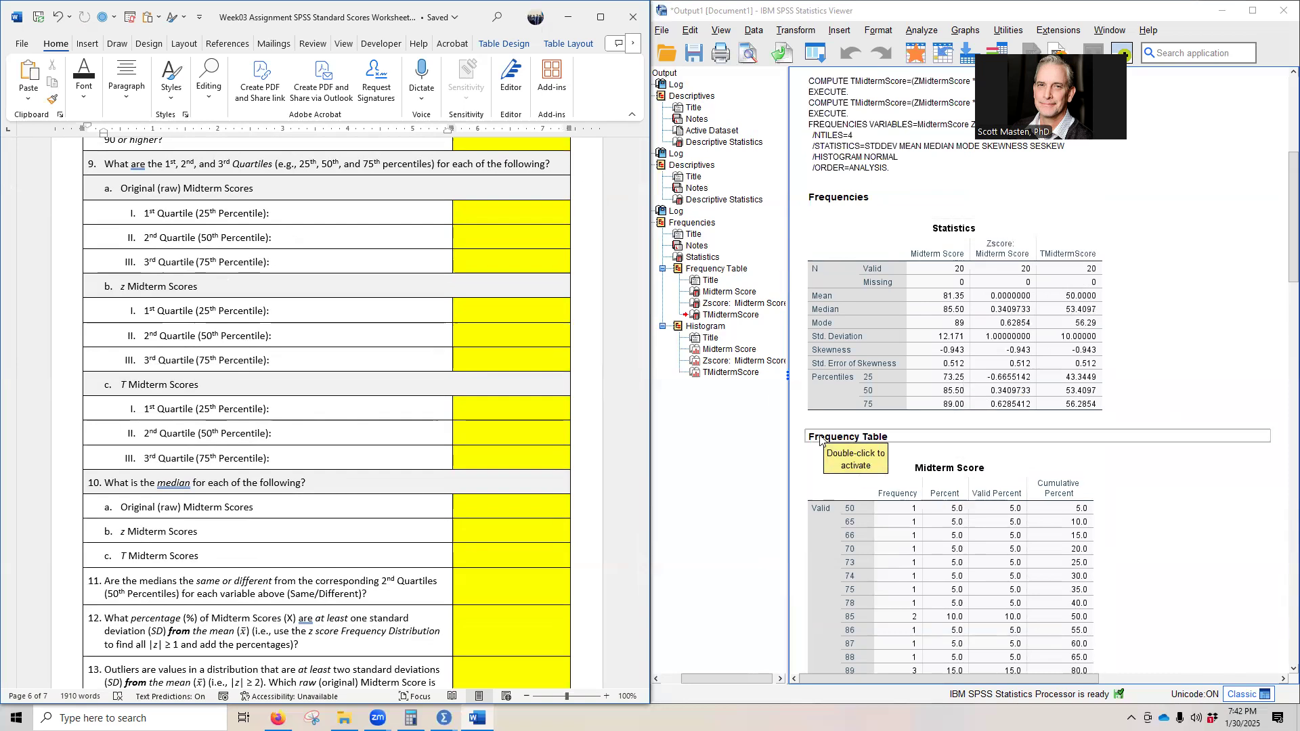
pyautogui.write('73.25 85.50 89.00')
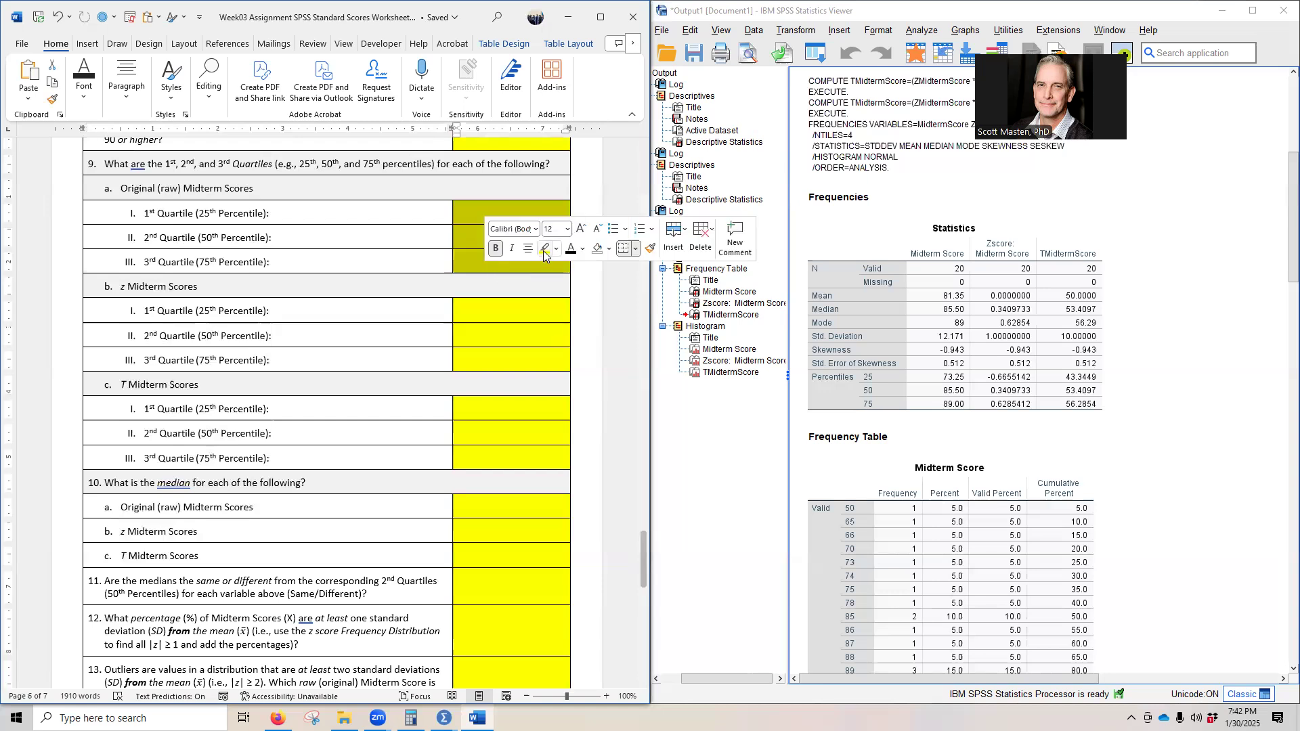
# Fill in question 9b's quartiles for the z midterm scores with -0.67, 0.34 and 0.63
pyautogui.click(498, 315)
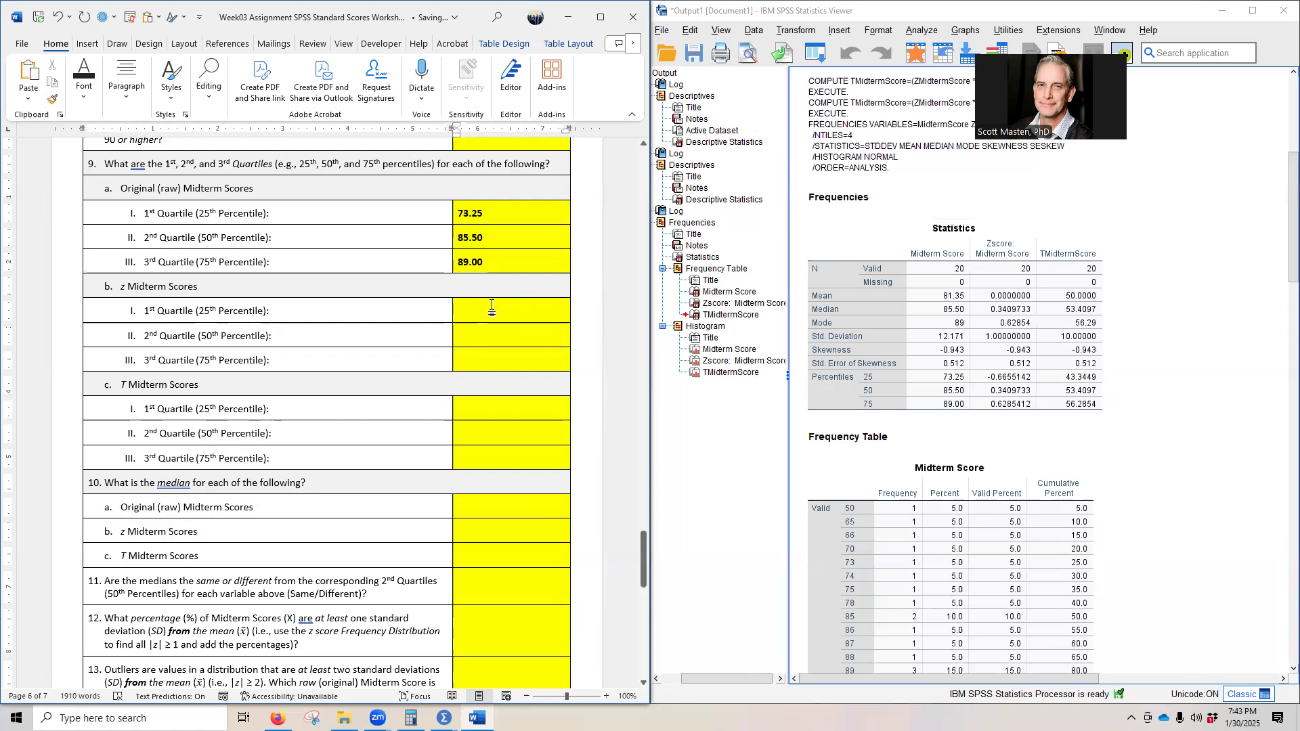
pyautogui.moveTo(493, 313); pyautogui.dragTo(493, 357)
pyautogui.write('-0.67 0.34 0.63')
# Check the TMidtermScore percentiles and fill in question 9c's quartiles with 43.34, 53.41 and 56.29
pyautogui.click(479, 408)
pyautogui.click(1101, 387)
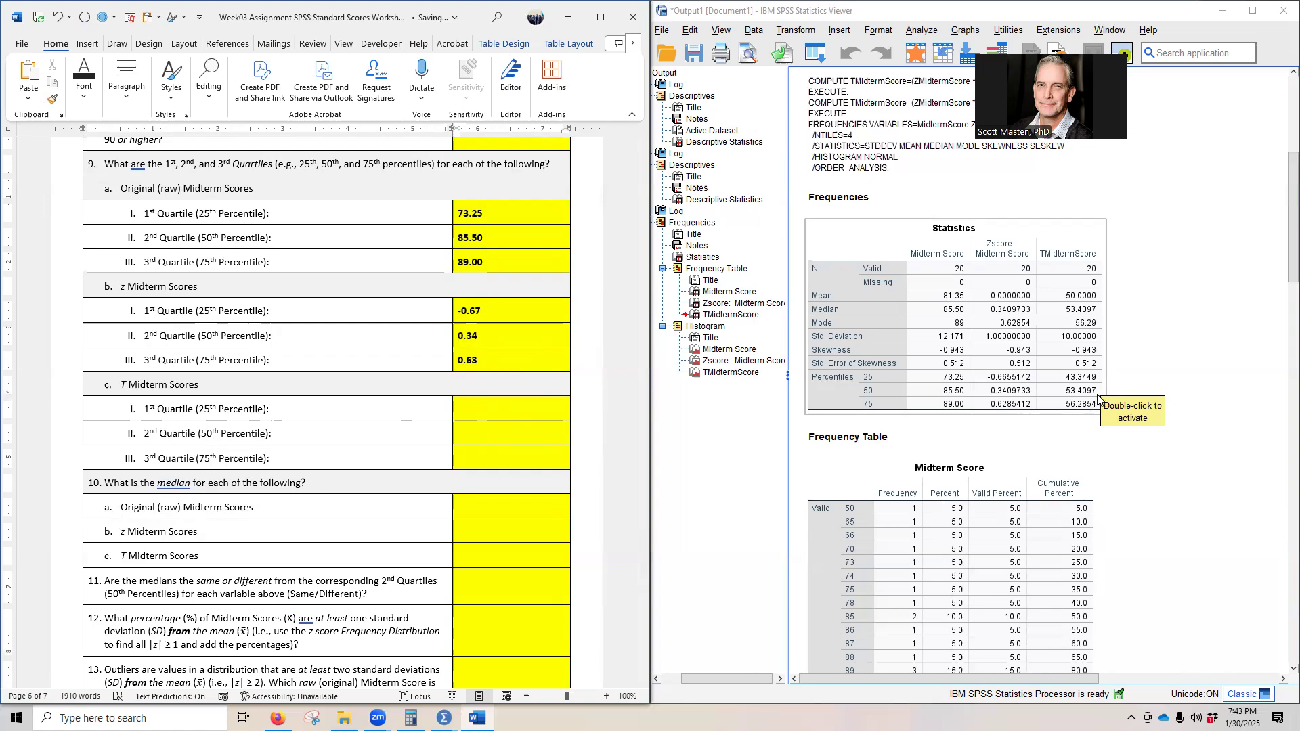
pyautogui.click(1099, 424)
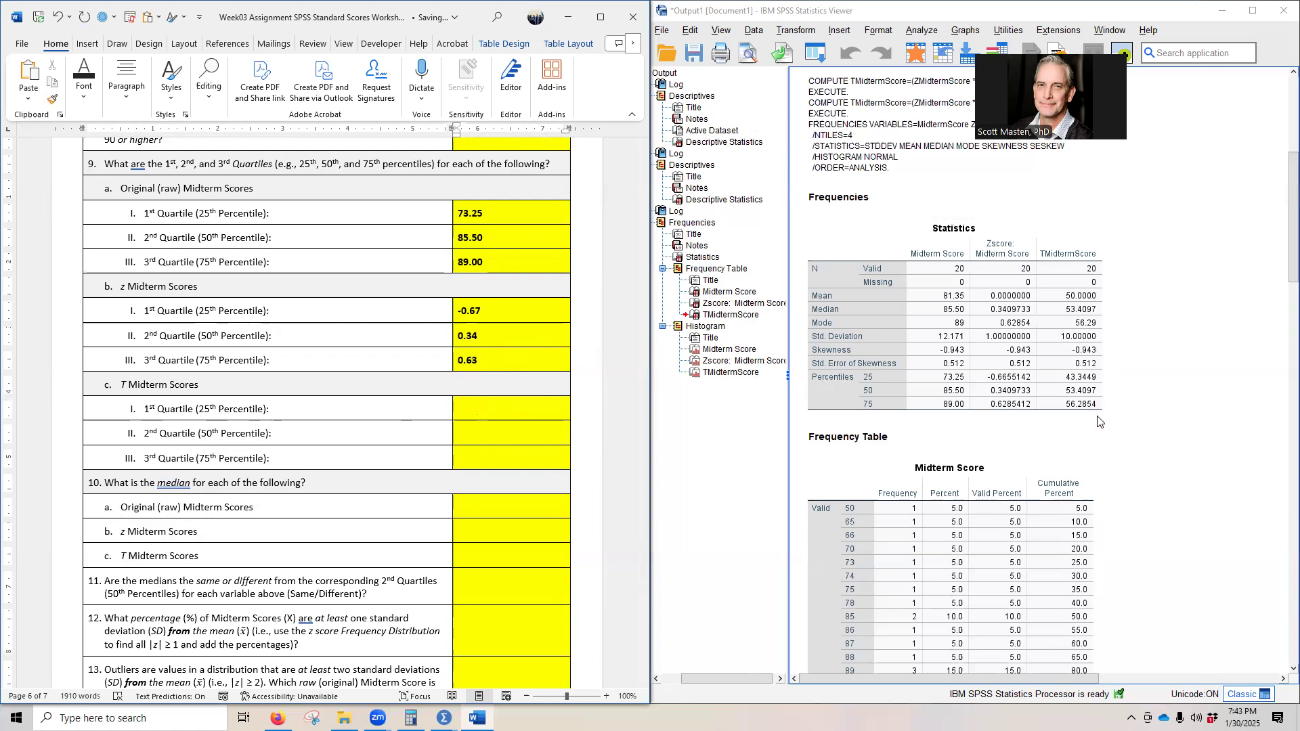
pyautogui.write('43.34 53.41 56.29')
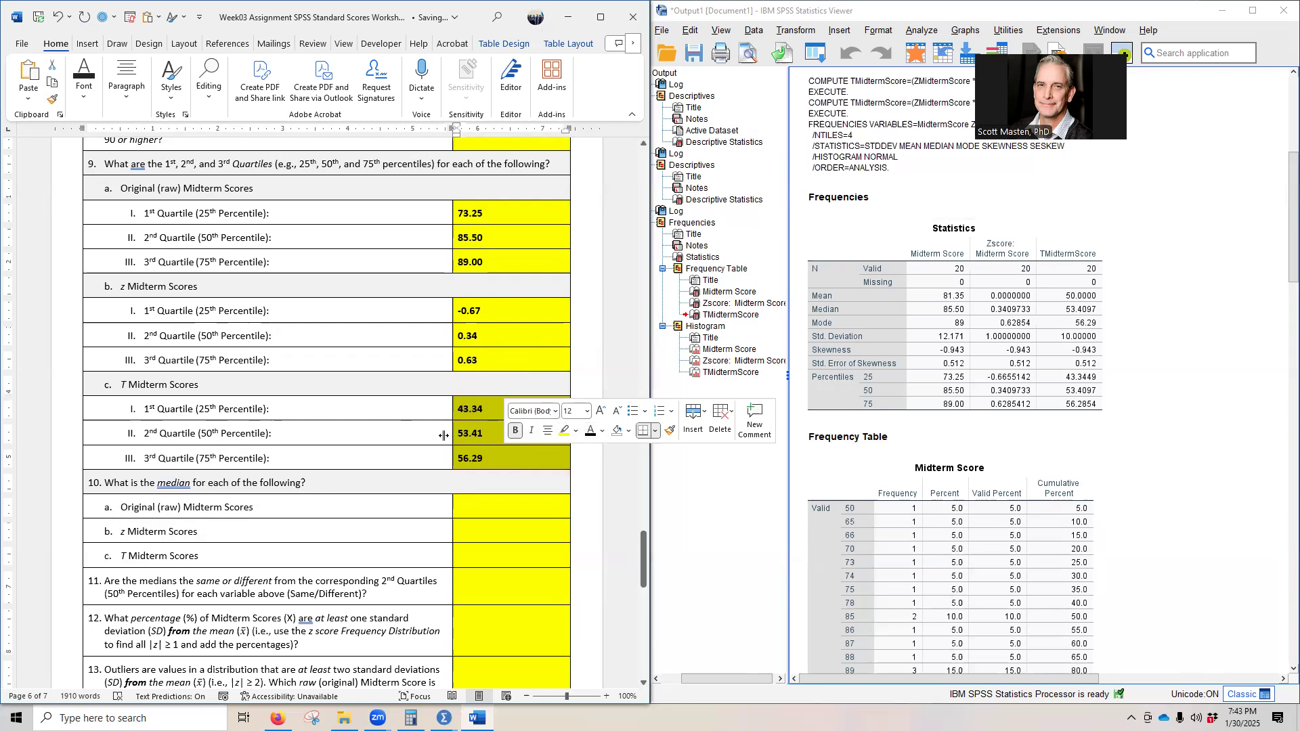
pyautogui.click(416, 432)
# Check the medians in the Statistics table and answer question 10 with 85.50 for raw, 0.34 for z and 53.41 for T scores
pyautogui.scroll(-4, 348, 454)
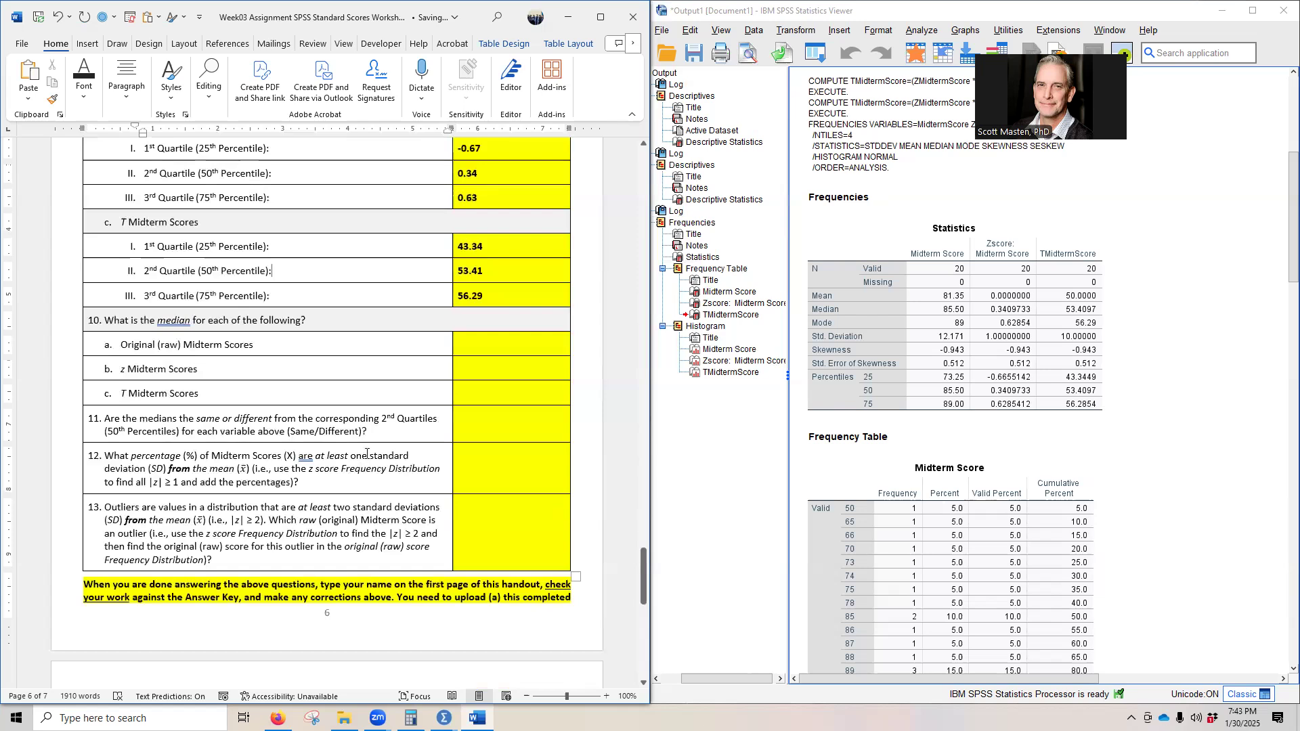
pyautogui.click(873, 405)
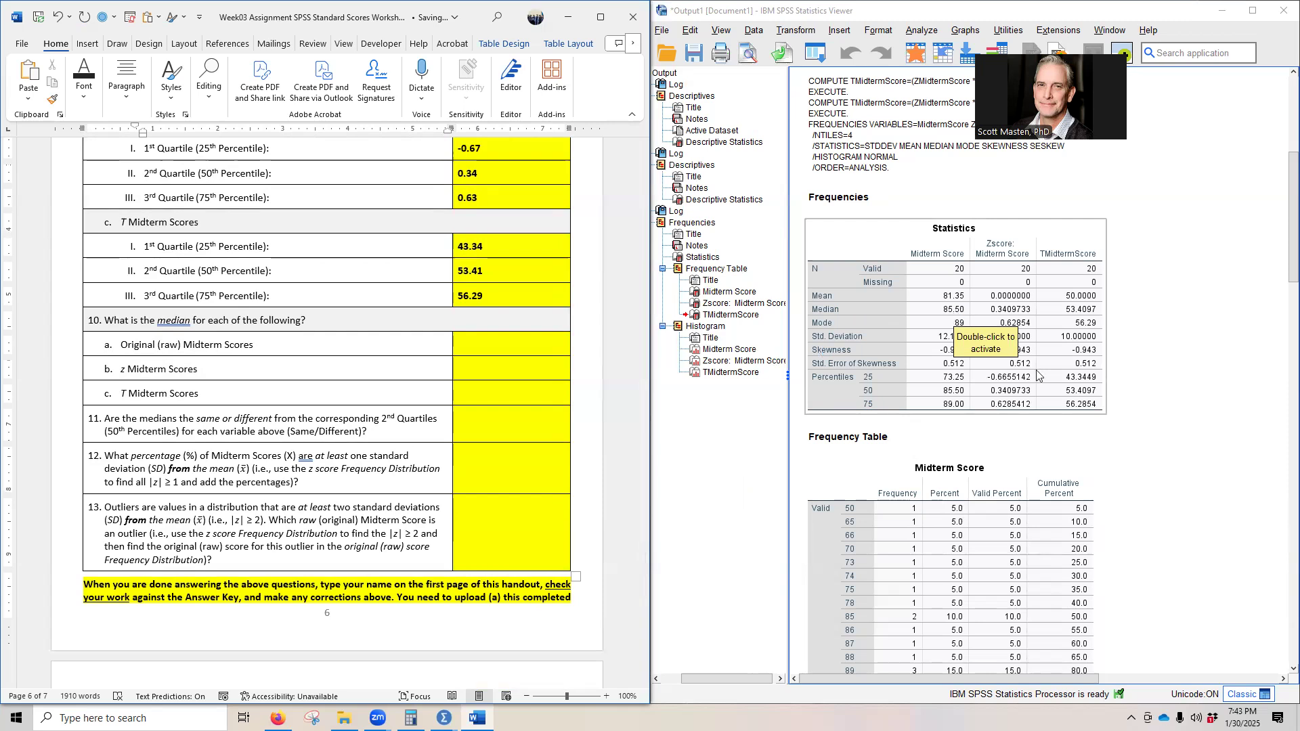
pyautogui.click(512, 385)
pyautogui.click(881, 365)
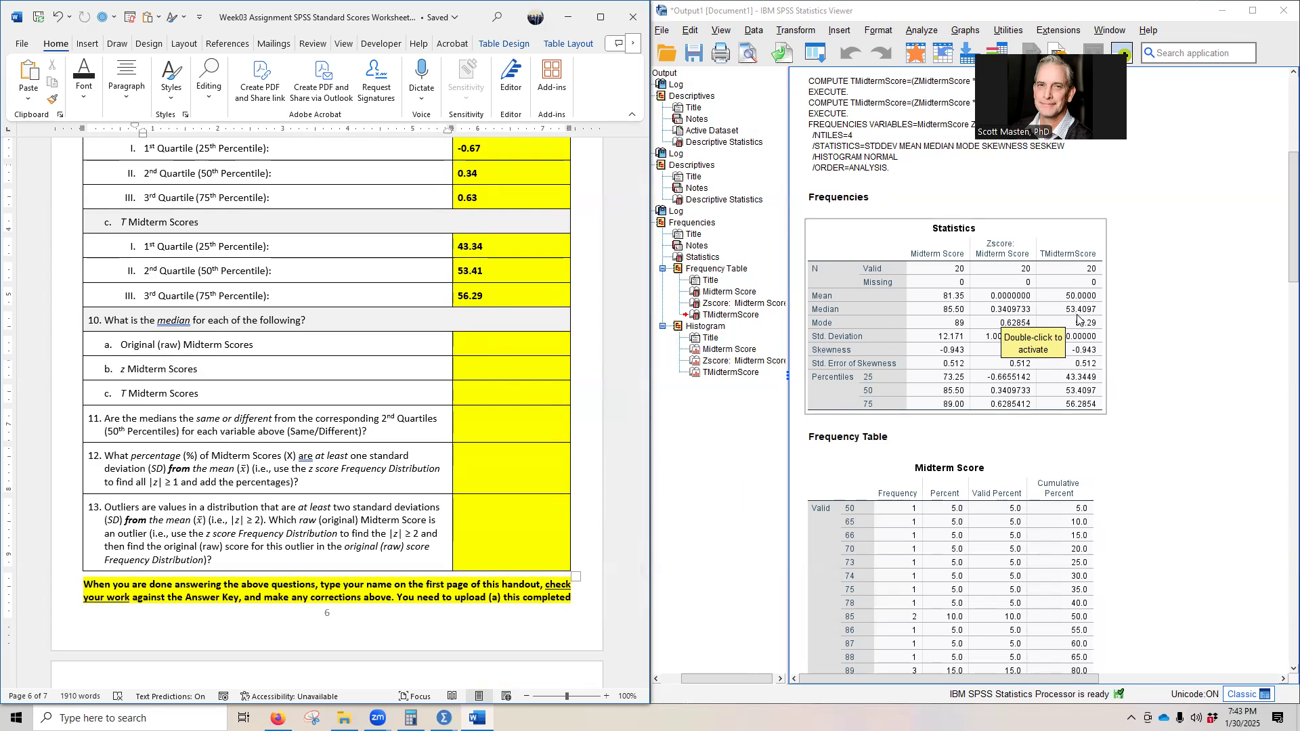
pyautogui.moveTo(489, 347); pyautogui.dragTo(490, 399)
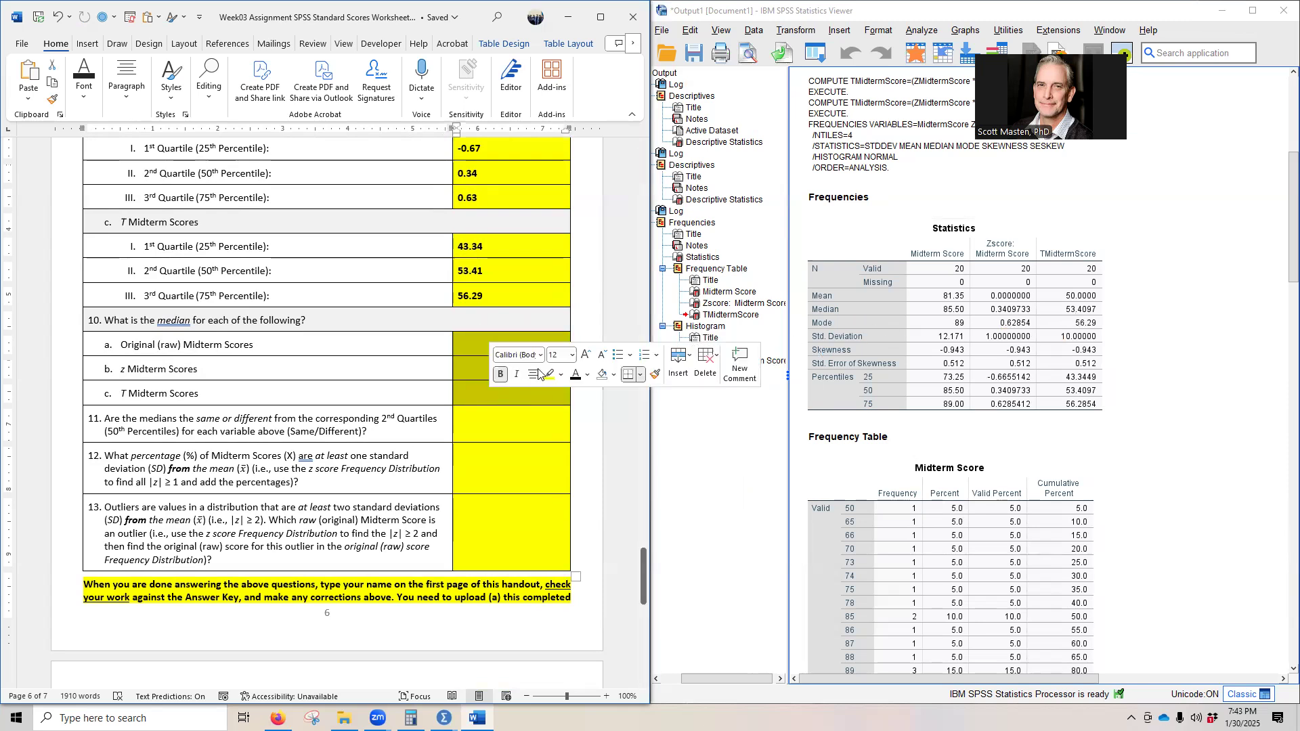
pyautogui.write('85.50 0.34 53.41')
# Compare the medians in question 10 with the second quartiles in question 9 and answer question 11 with Same
pyautogui.click(486, 424)
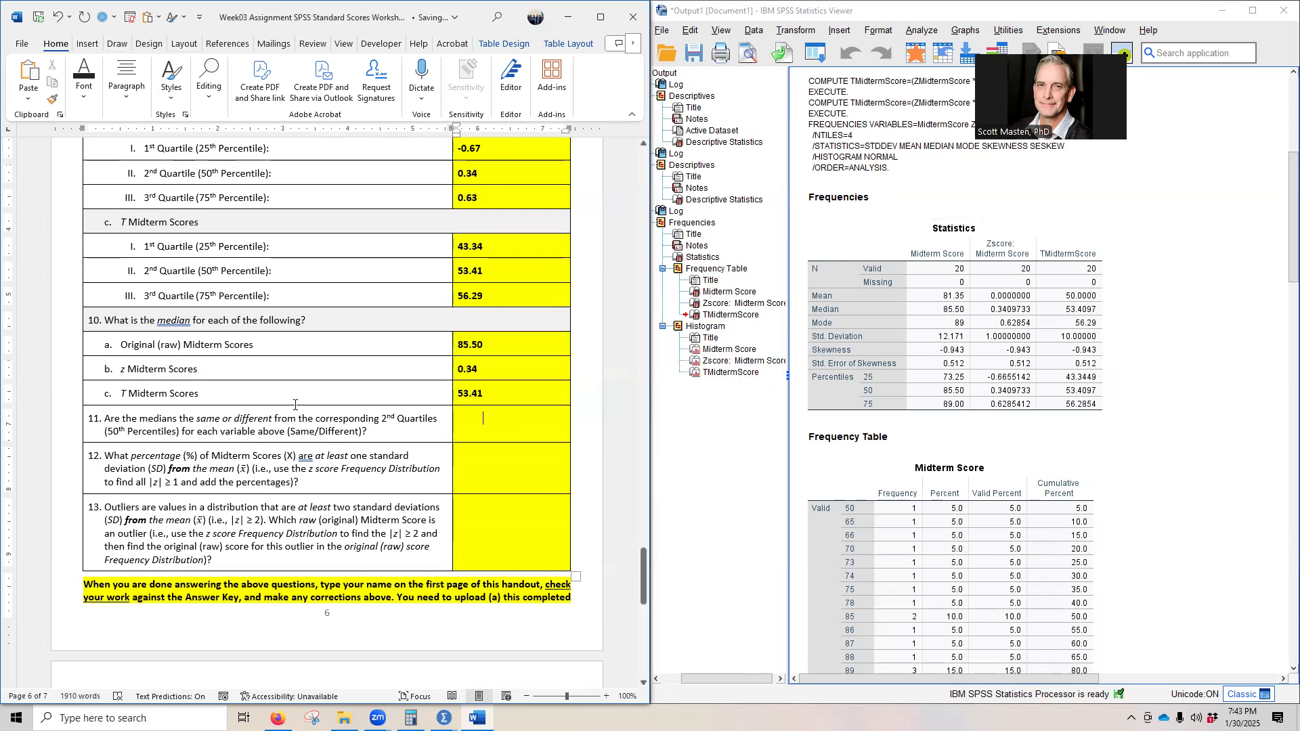
pyautogui.scroll(-3, 227, 412)
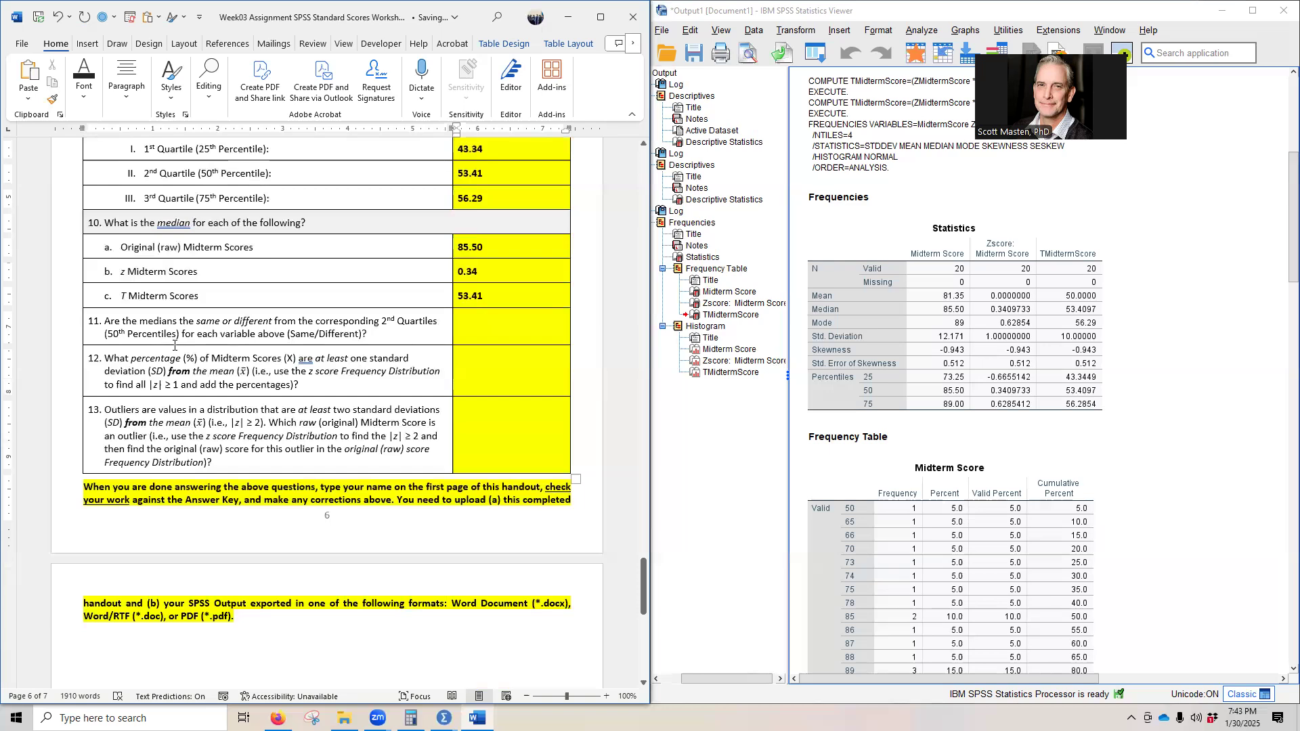
pyautogui.scroll(4, 484, 416)
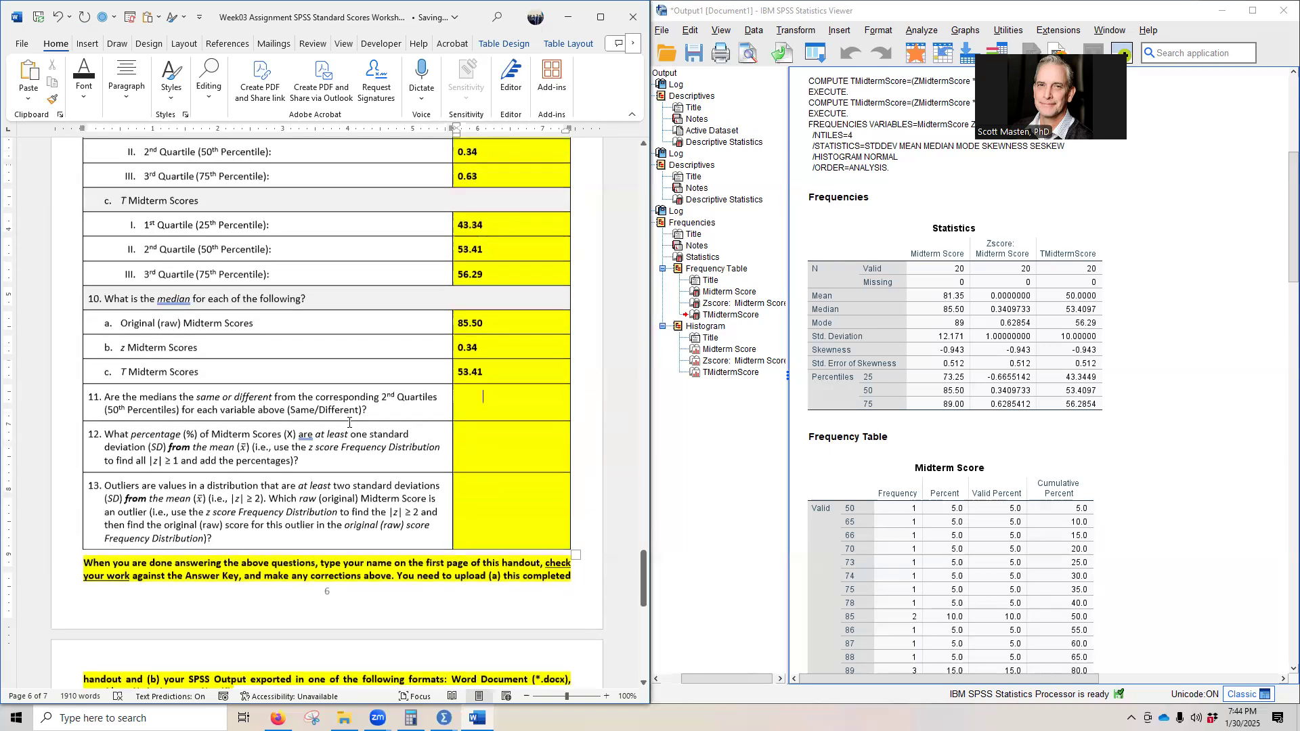
pyautogui.scroll(3, 383, 440)
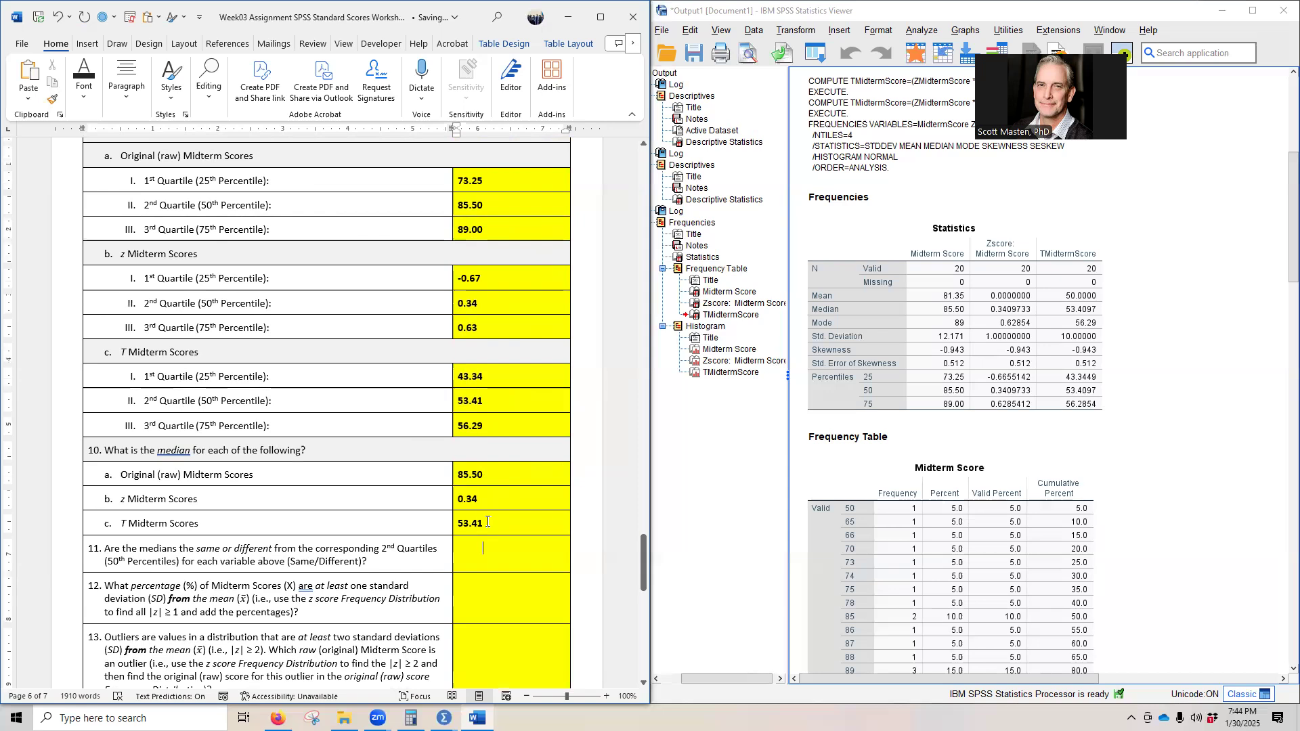
pyautogui.scroll(-3, 488, 522)
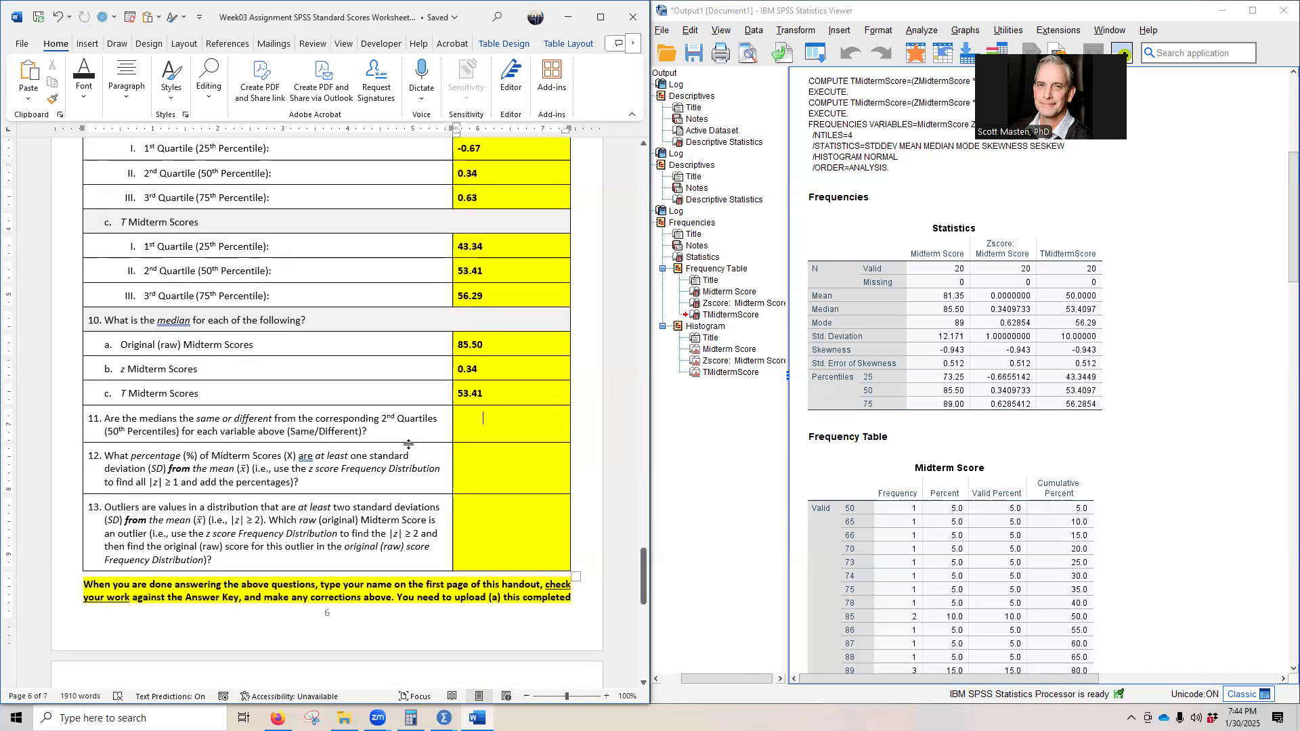
pyautogui.scroll(1, 409, 445)
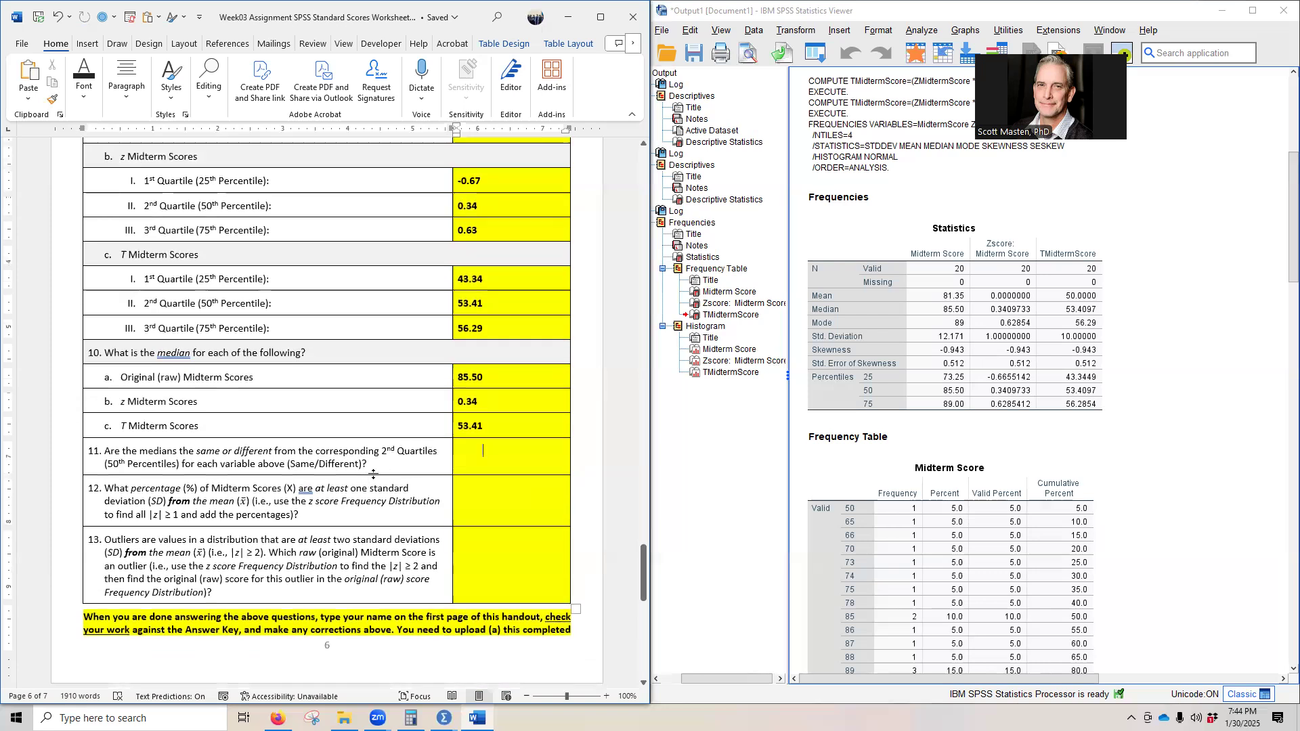
pyautogui.click(453, 470)
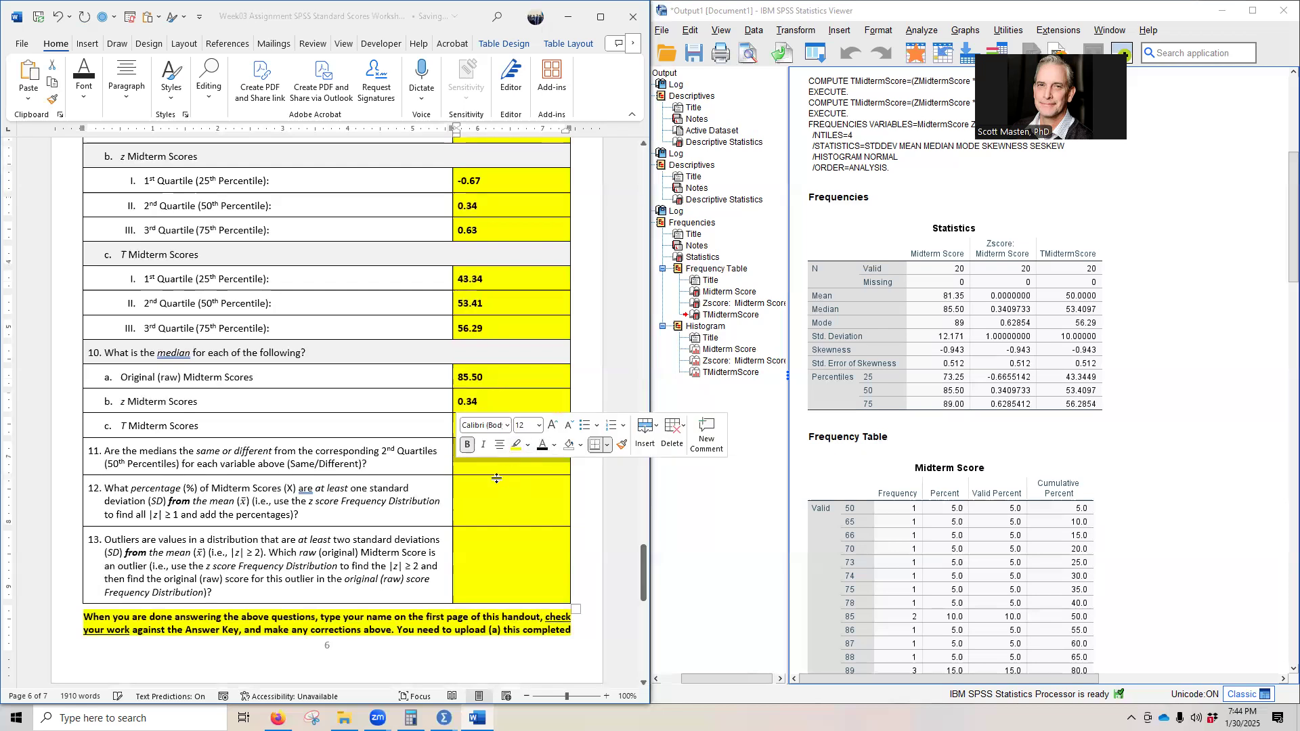
# Add the percentages for |z| ≥ 1 in the Zscore: Midterm Score frequency table and answer question 12 with 30.0
pyautogui.click(499, 501)
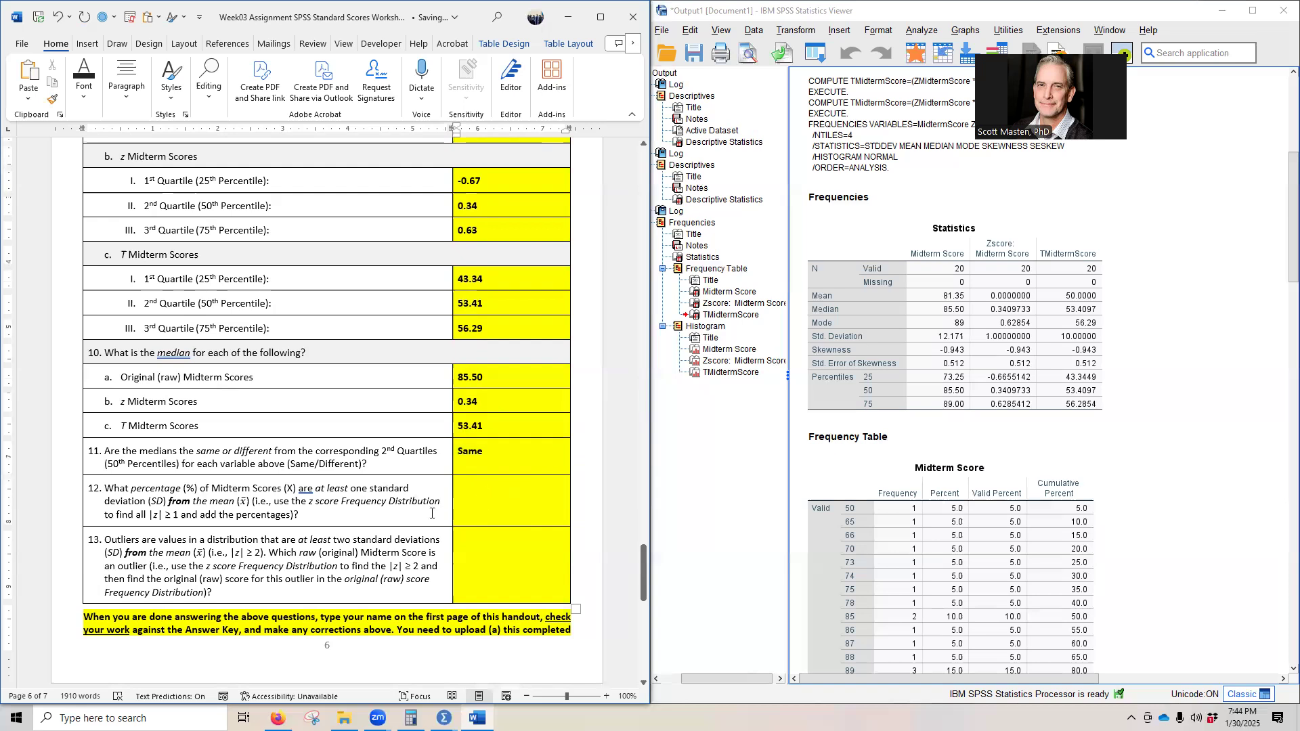
pyautogui.scroll(-3, 309, 474)
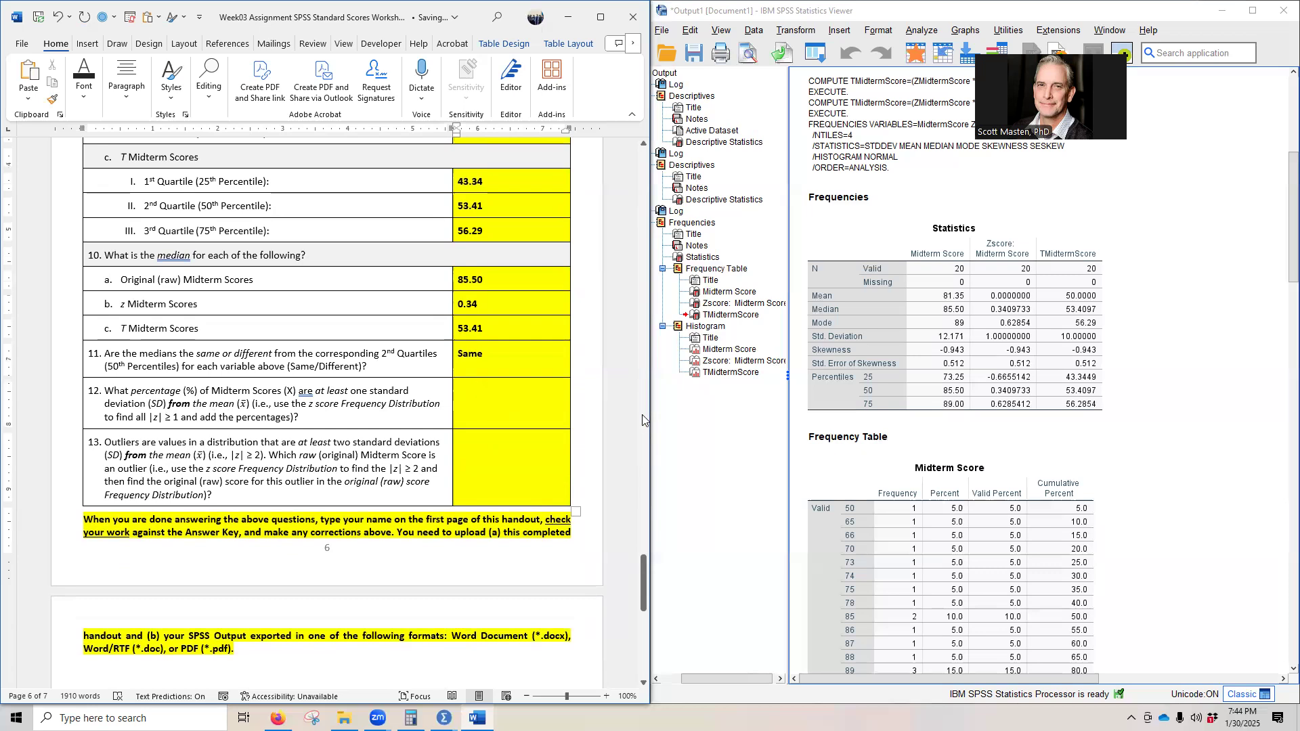
pyautogui.scroll(-10, 1147, 478)
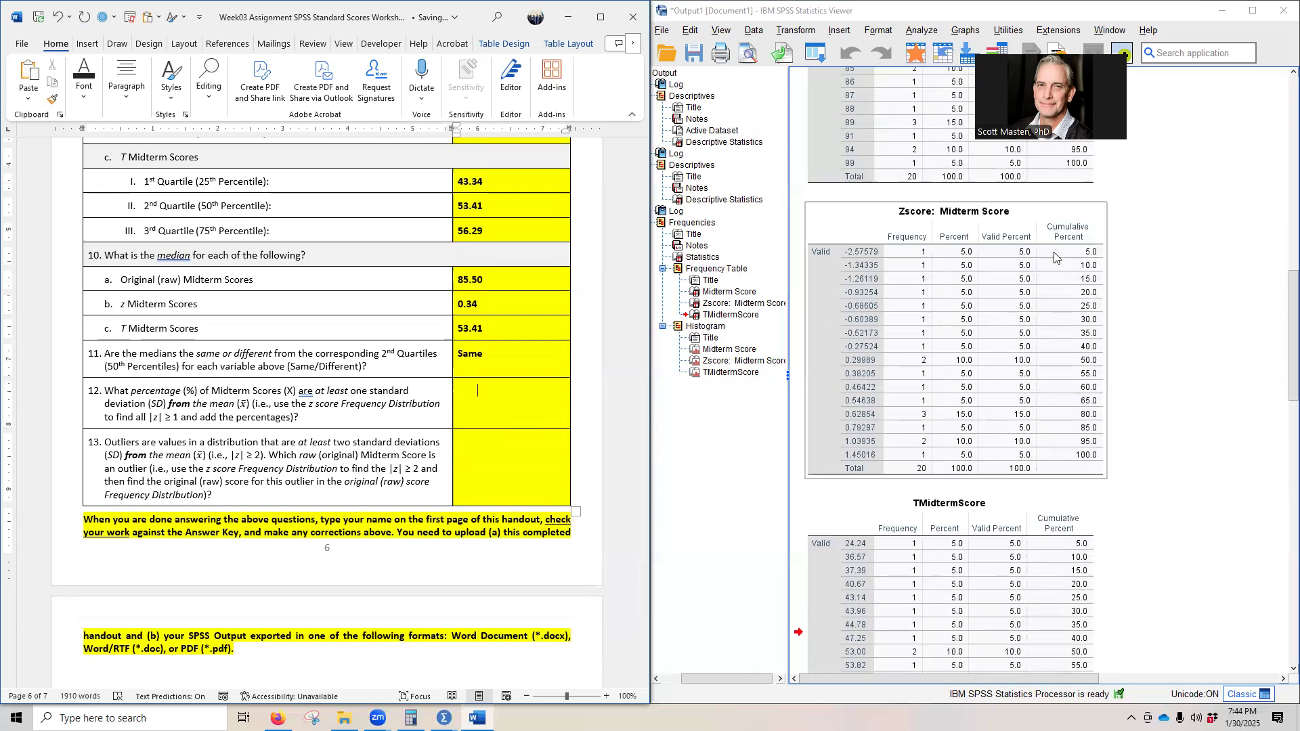
pyautogui.click(1063, 547)
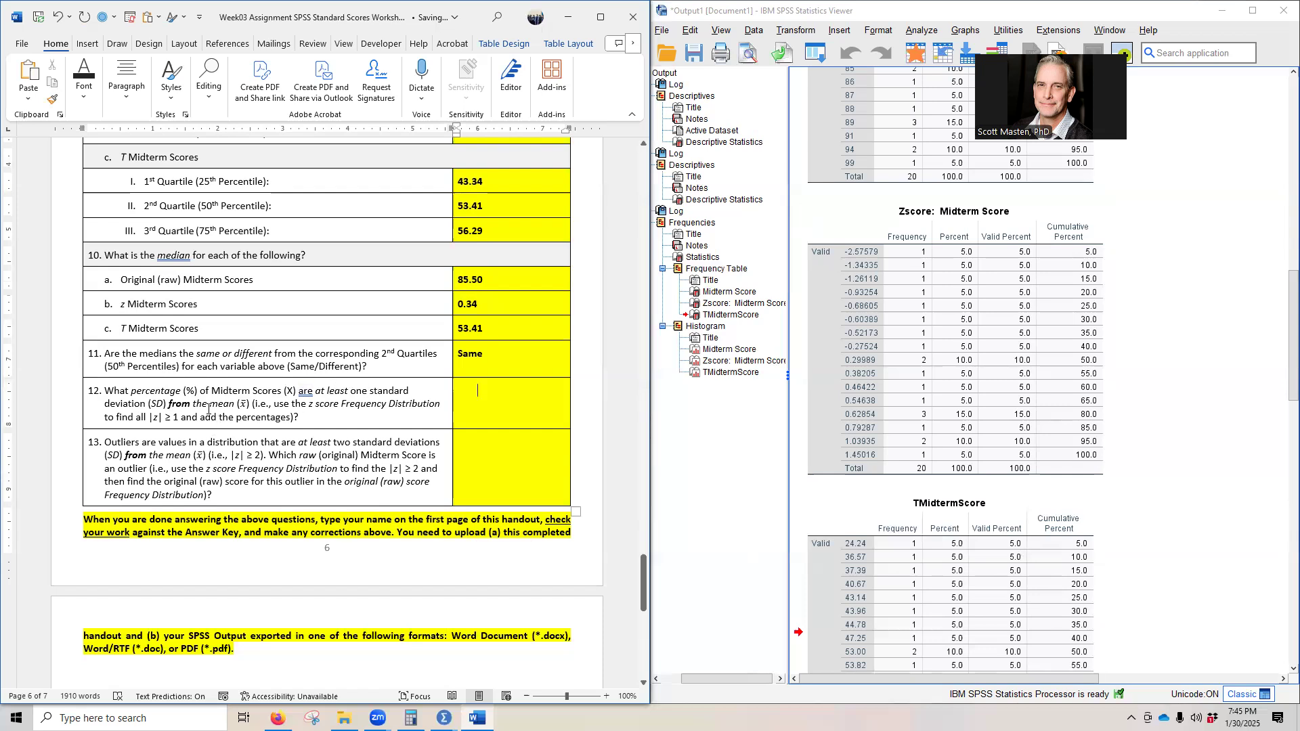
pyautogui.moveTo(148, 418); pyautogui.dragTo(165, 418)
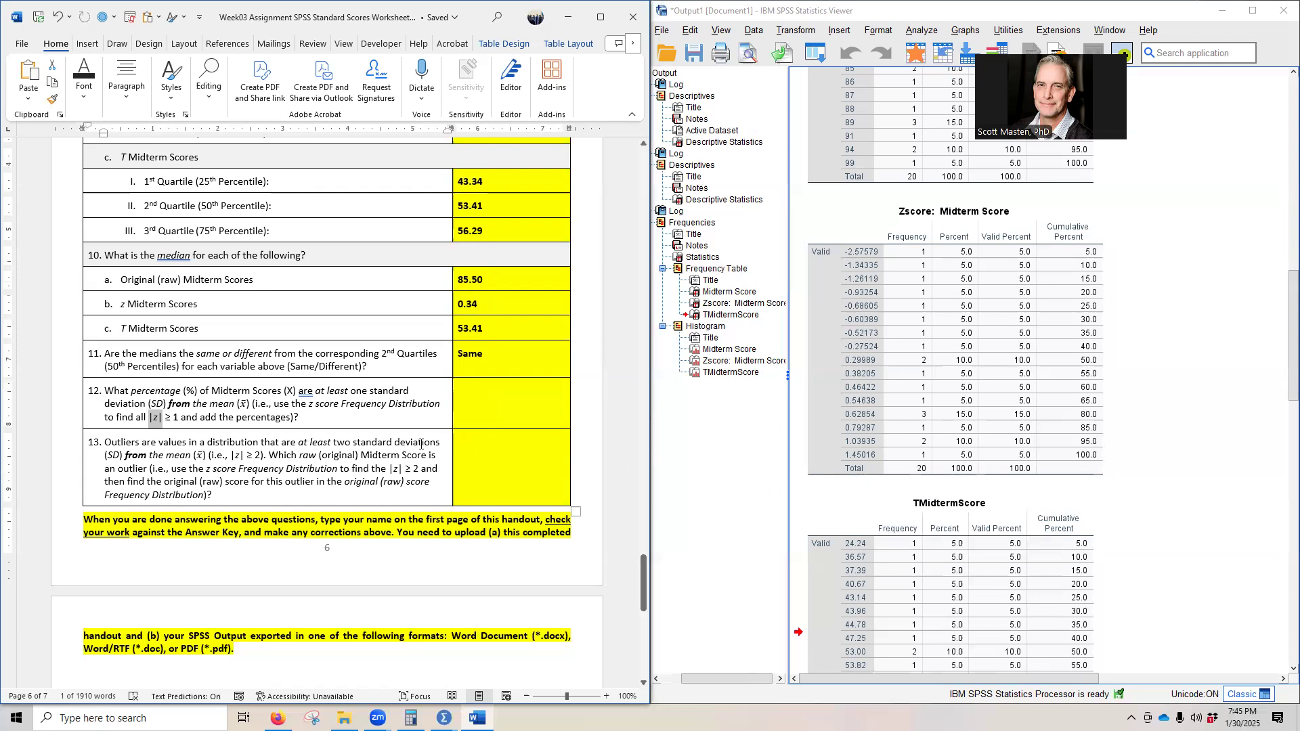
pyautogui.click(466, 410)
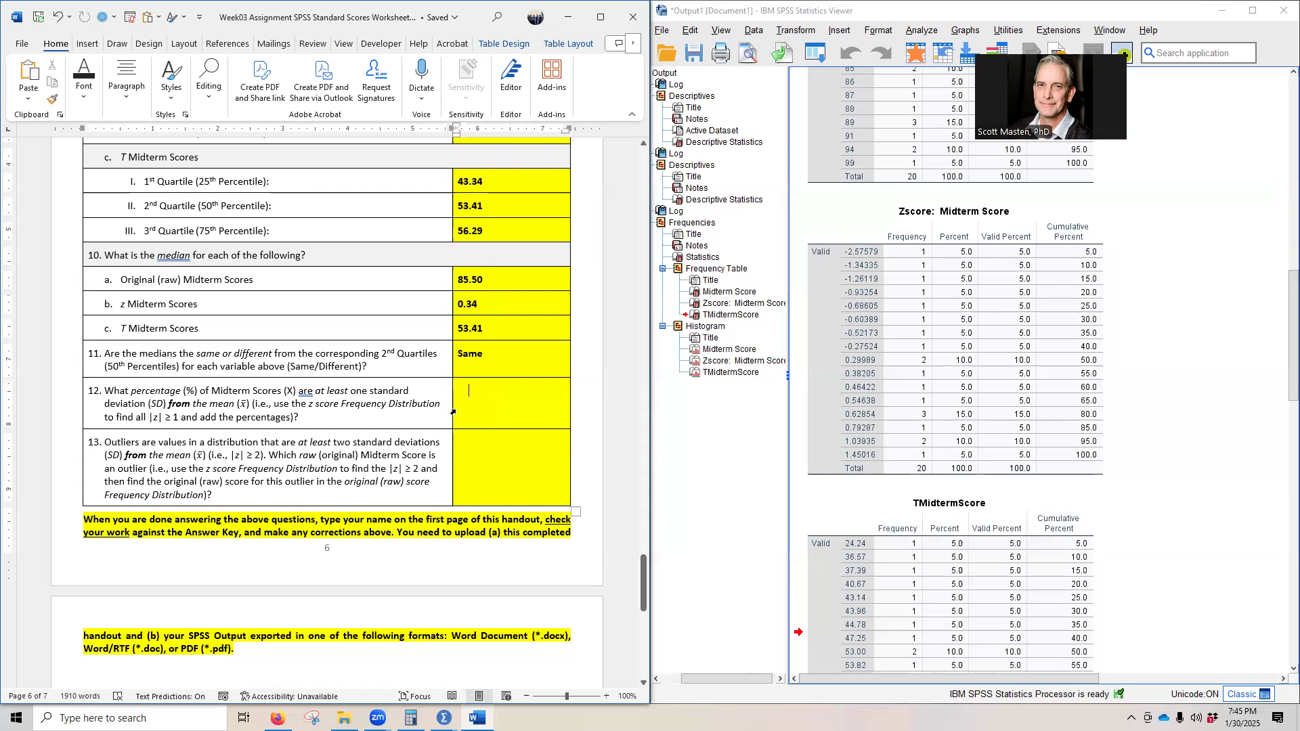
pyautogui.write('30.0')
pyautogui.press('Down')
# Examine the z score frequency table for |z| ≥ 2 and look up the matching raw score in the Midterm Score table
pyautogui.scroll(-2, 338, 491)
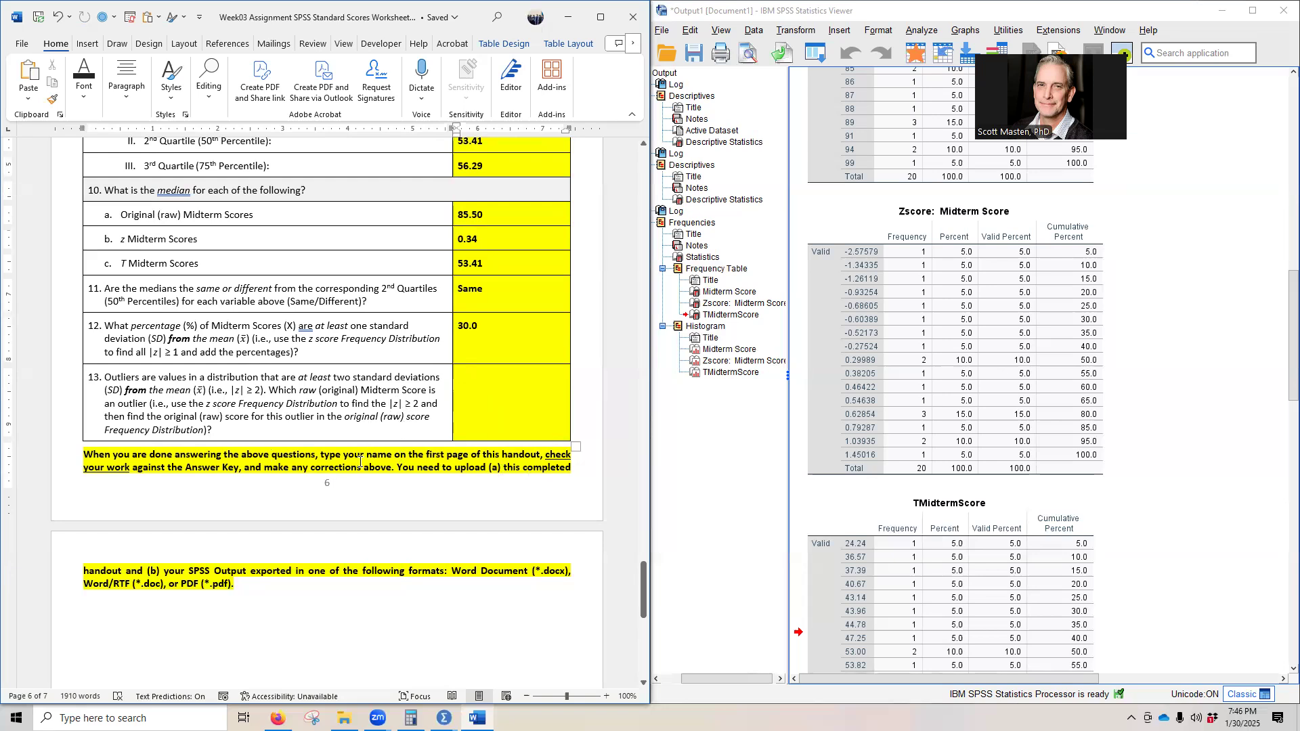
pyautogui.click(853, 468)
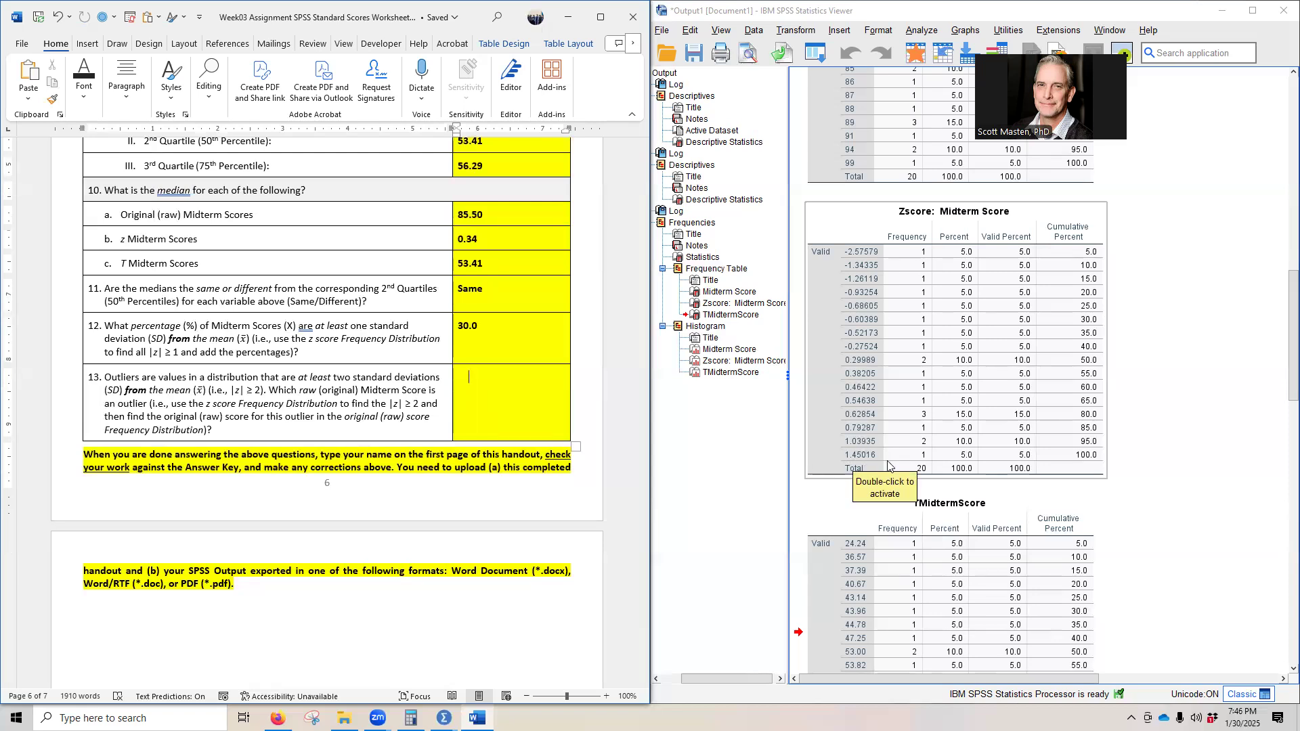
pyautogui.click(843, 485)
pyautogui.click(850, 472)
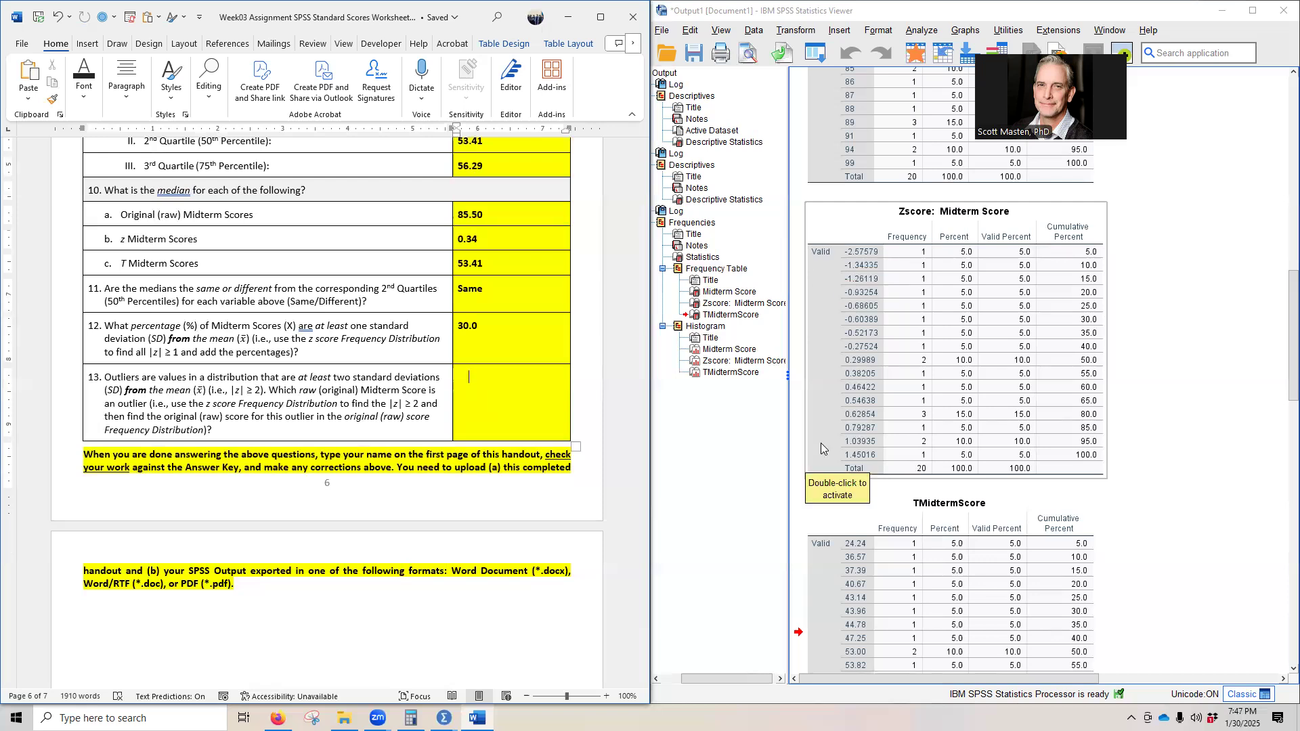
pyautogui.scroll(5, 812, 491)
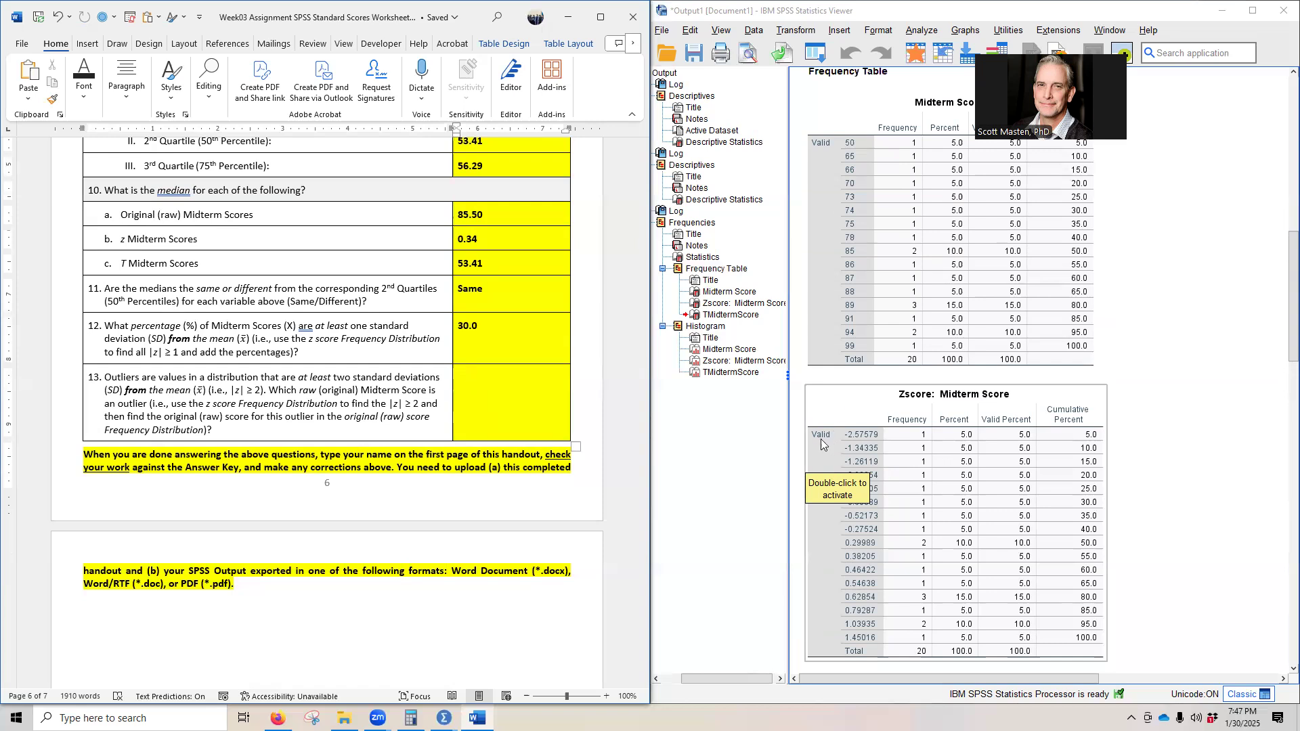
pyautogui.scroll(3, 792, 349)
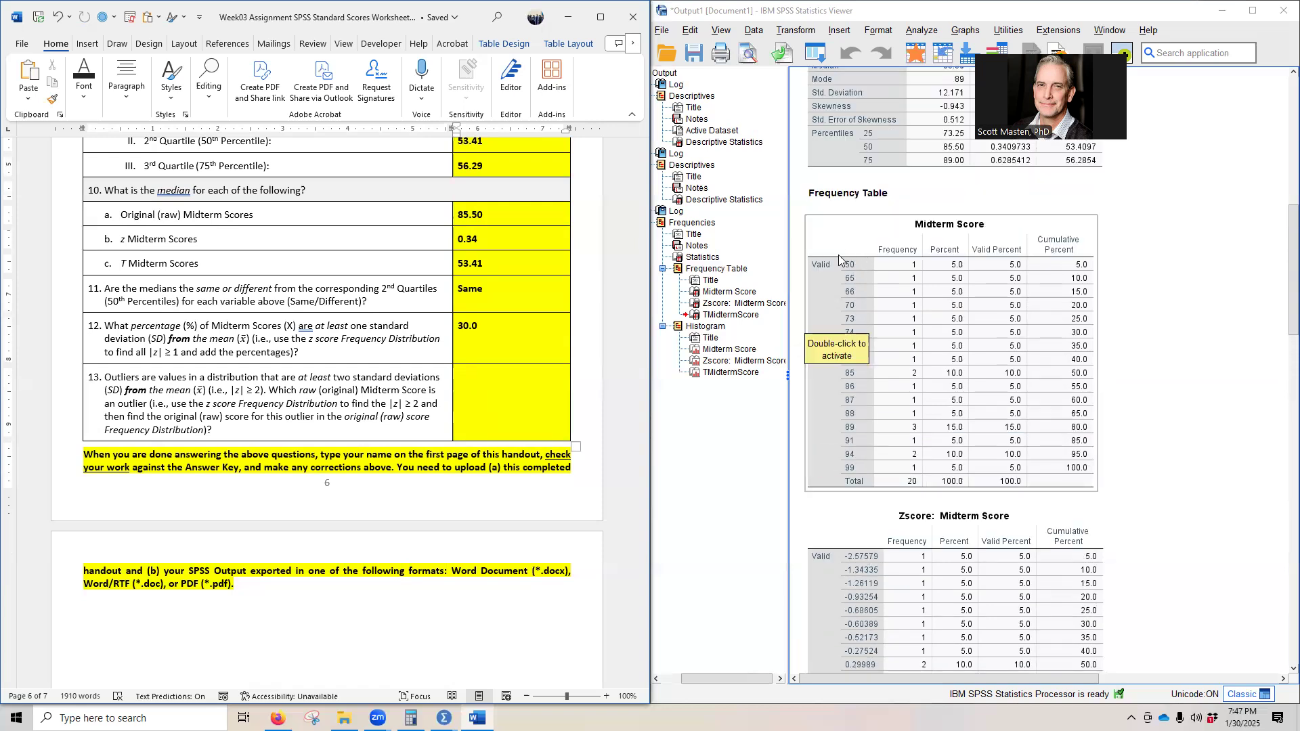
# Switch to the SPSS Data Editor, go through ZMidtermScore to the case with |z| ≥ 2, and go to its MidtermScore value
pyautogui.click(1217, 15)
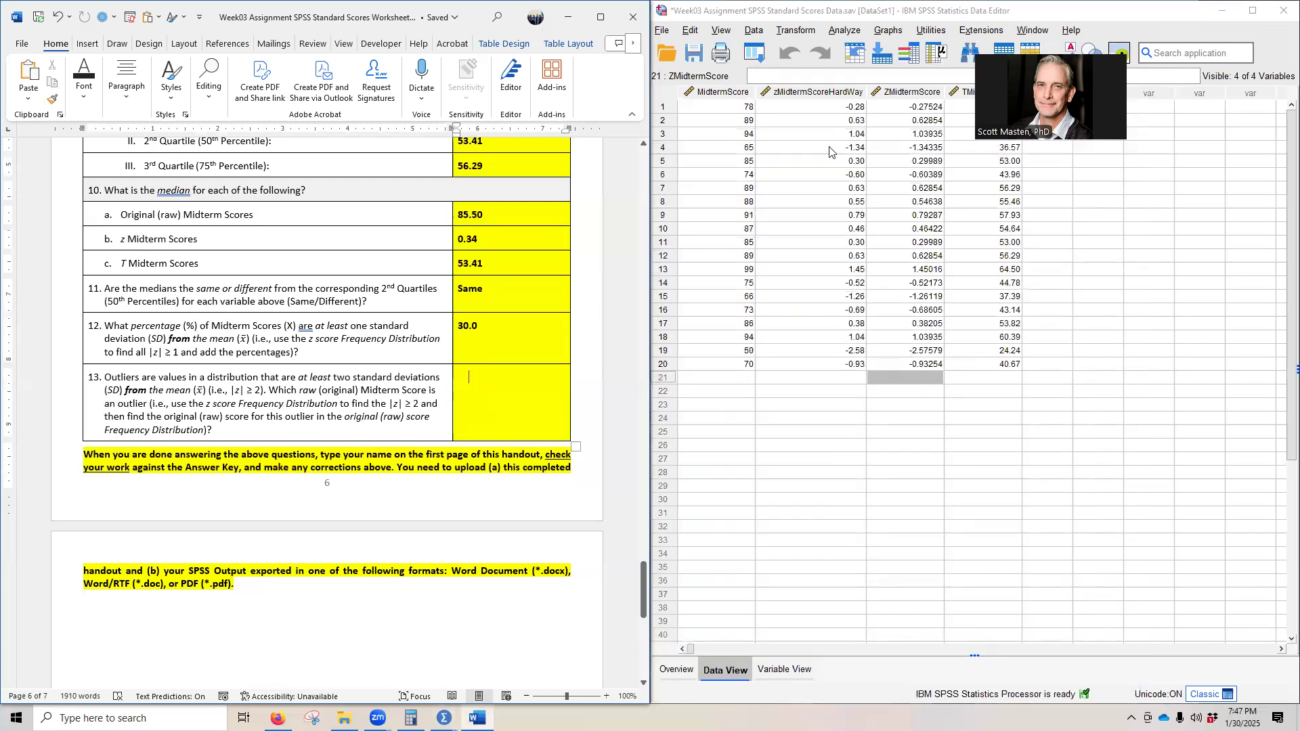
pyautogui.click(901, 106)
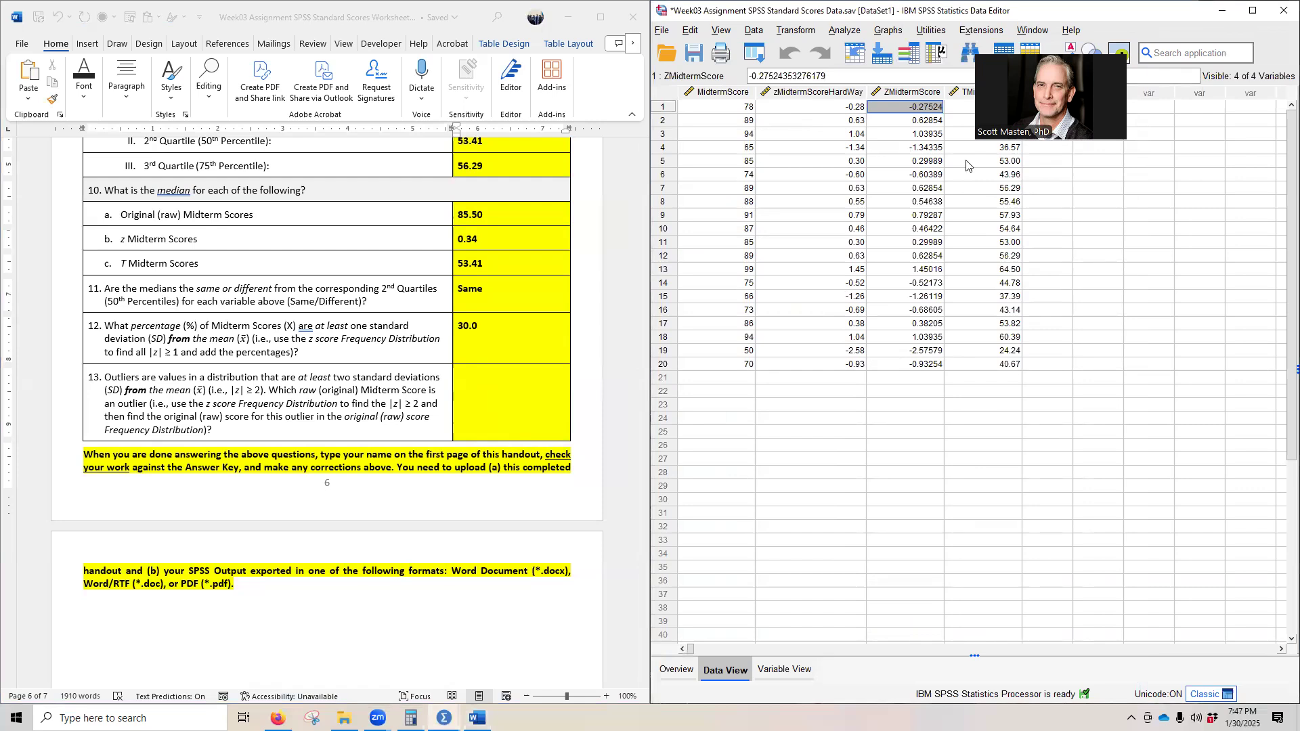
pyautogui.press('Down')
pyautogui.press('Down')
pyautogui.press('Down')
pyautogui.press('Down')
pyautogui.press('Down')
pyautogui.press('Down')
pyautogui.press('Down')
pyautogui.press('Down')
pyautogui.press('Down')
pyautogui.press('Down')
pyautogui.press('Down')
pyautogui.press('Down')
pyautogui.press('Down')
pyautogui.press('Down')
pyautogui.press('Down')
pyautogui.press('Down')
pyautogui.press('Down')
pyautogui.press('Down')
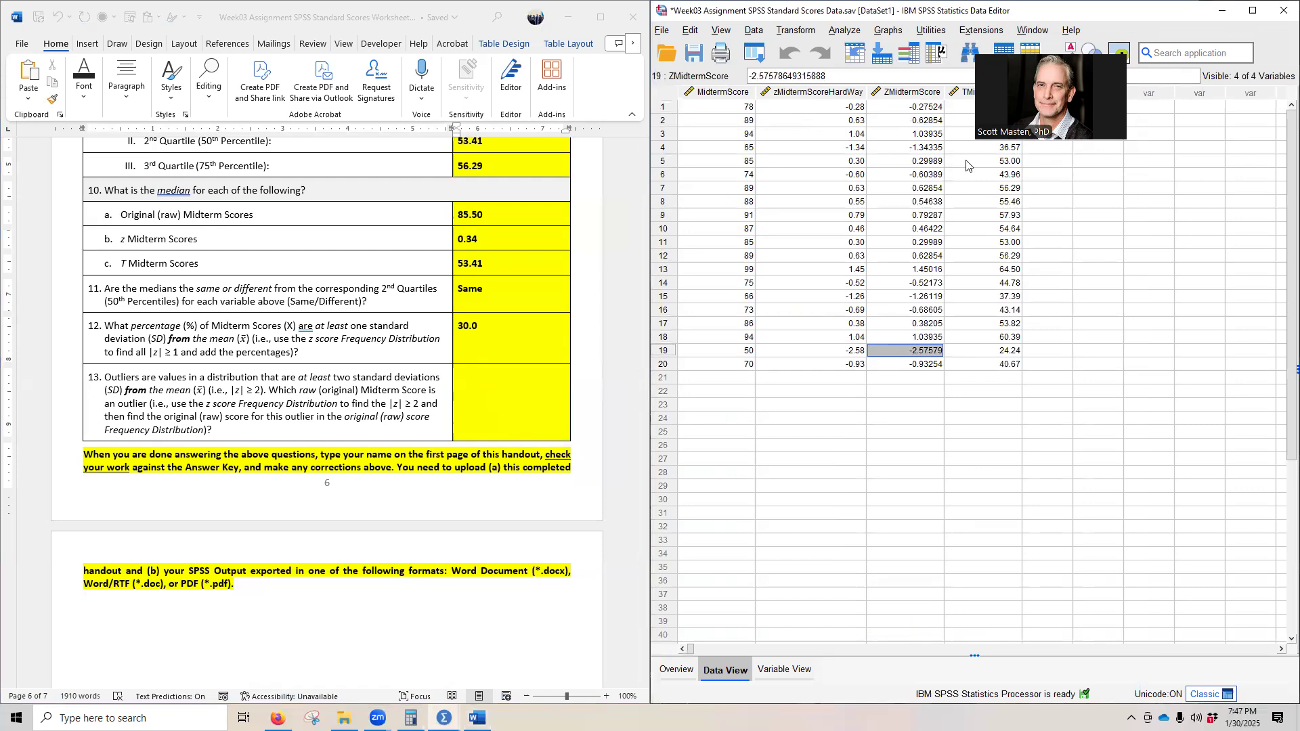
pyautogui.press('Left')
pyautogui.press('Left')
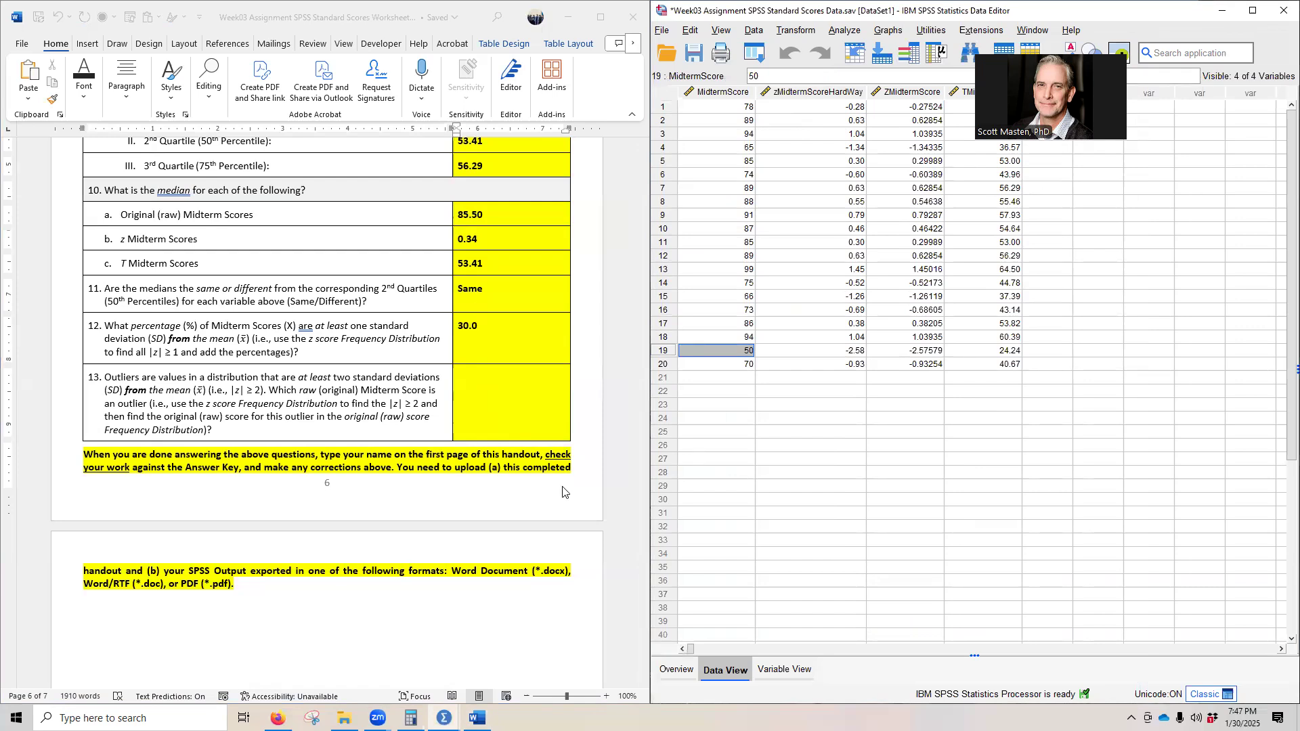
# Answer question 13 in the Word worksheet with 50 as the outlier's raw midterm score
pyautogui.click(516, 404)
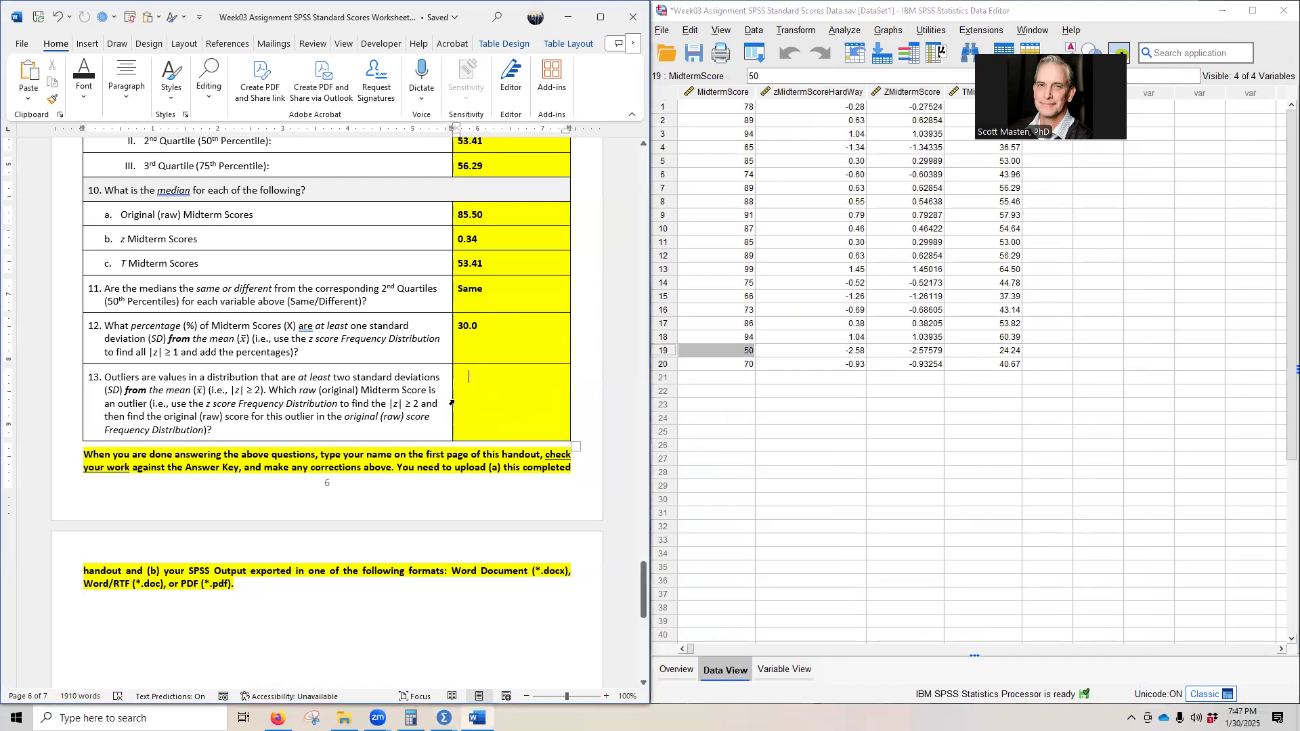
pyautogui.click(452, 403)
pyautogui.click(541, 382)
pyautogui.click(324, 378)
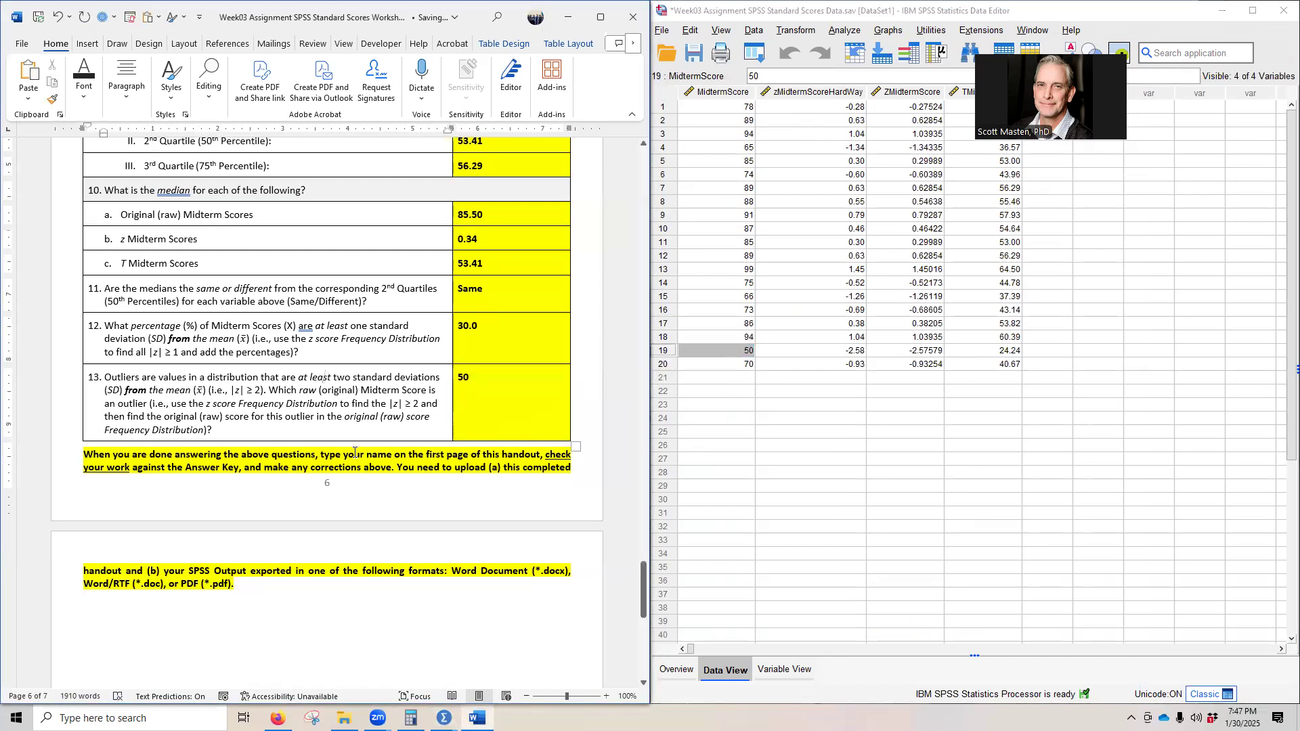